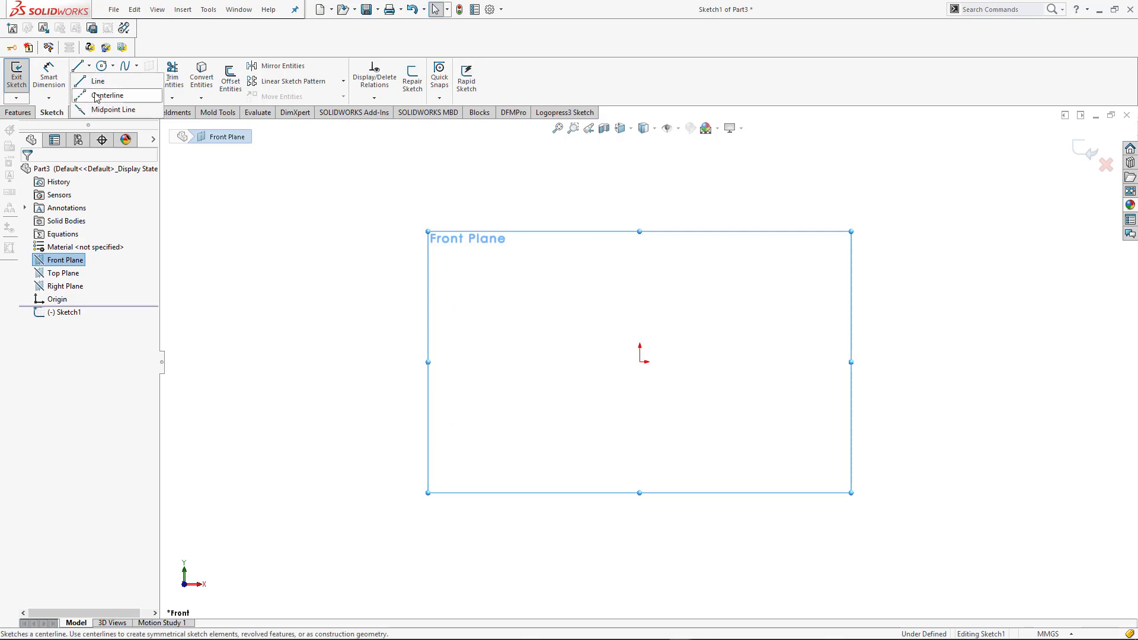
Sketch a vertical centerline upward from the origin on the Front Plane
{"action": "left_click", "coordinate": [103, 92]}
{"action": "left_click", "coordinate": [640, 362]}
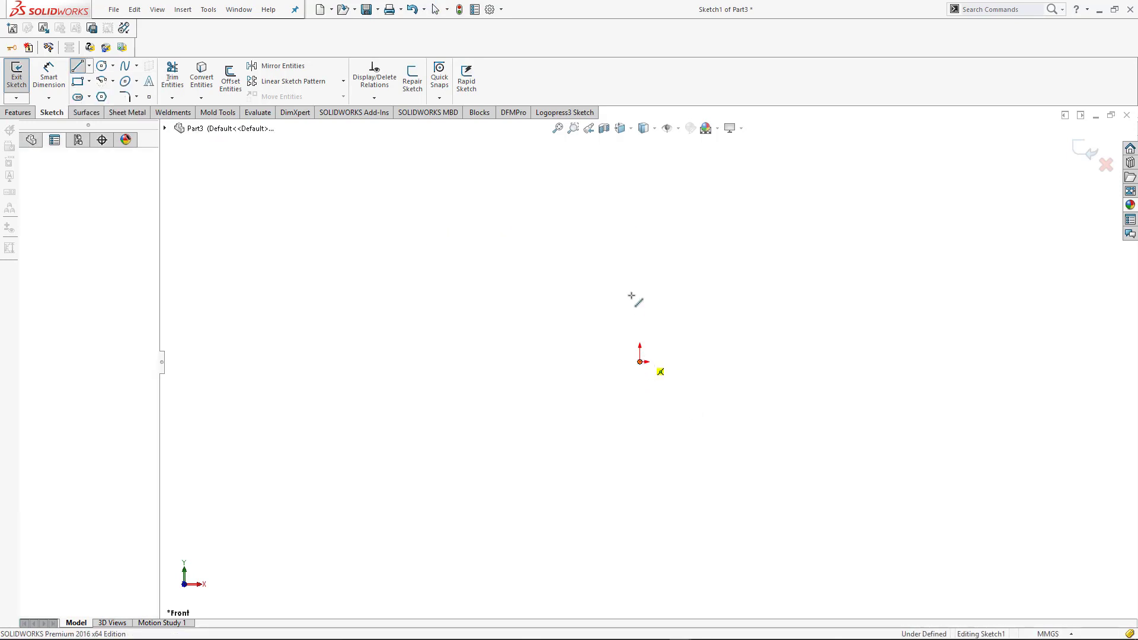
{"action": "left_click", "coordinate": [640, 167]}
{"action": "key", "text": "Escape"}
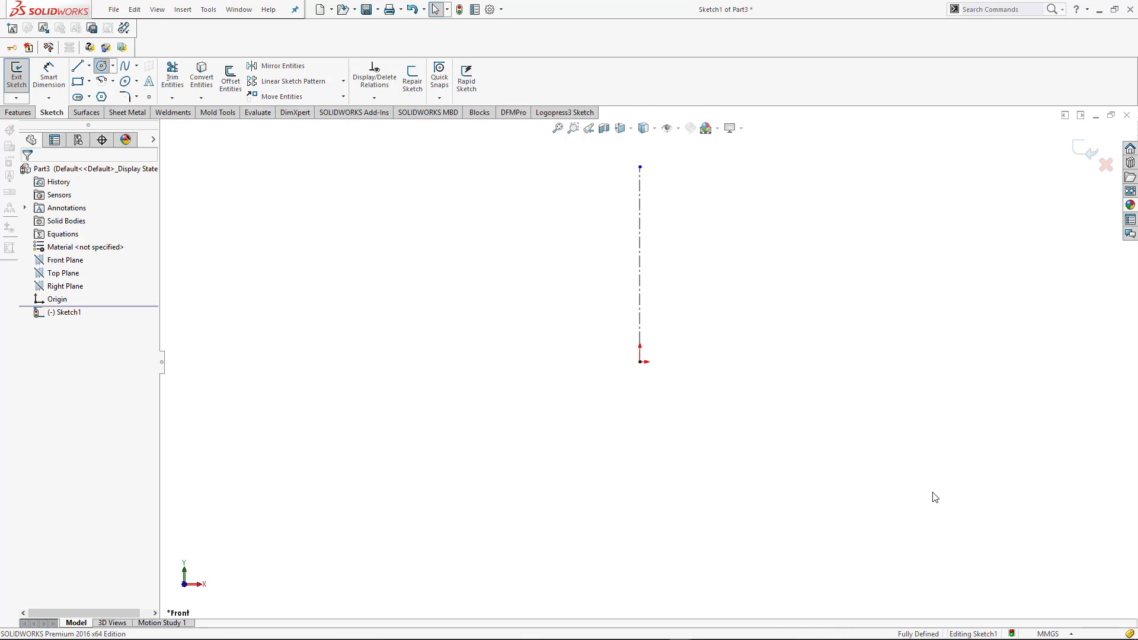
Sketch a circle with a radius of about 85 mm, centered below and to the right of the origin
{"action": "left_click", "coordinate": [813, 466]}
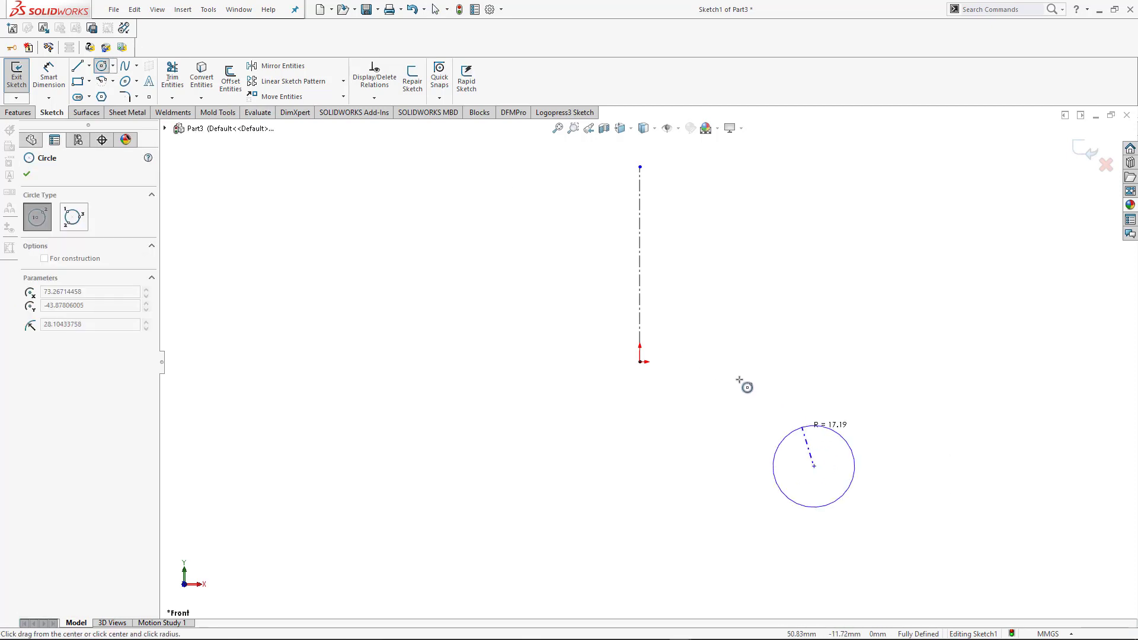
{"action": "left_click", "coordinate": [652, 350]}
{"action": "key", "text": "Escape"}
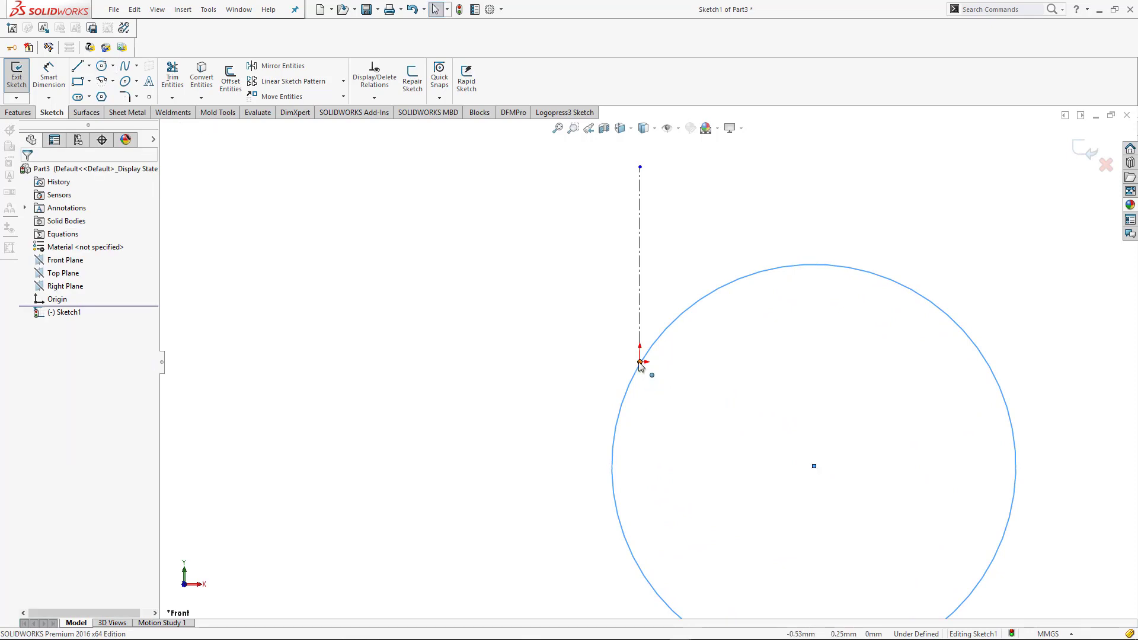
{"action": "key", "text": "Escape"}
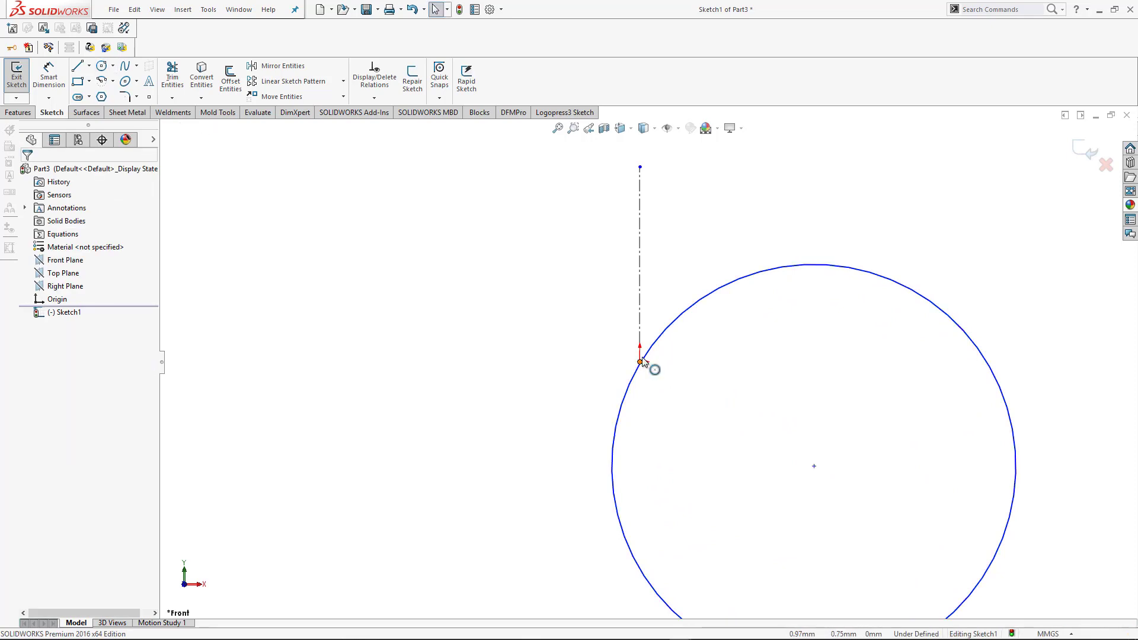
Add a coincident relation between the circle and the centerline's lower endpoint at the origin
{"action": "left_click", "coordinate": [638, 368]}
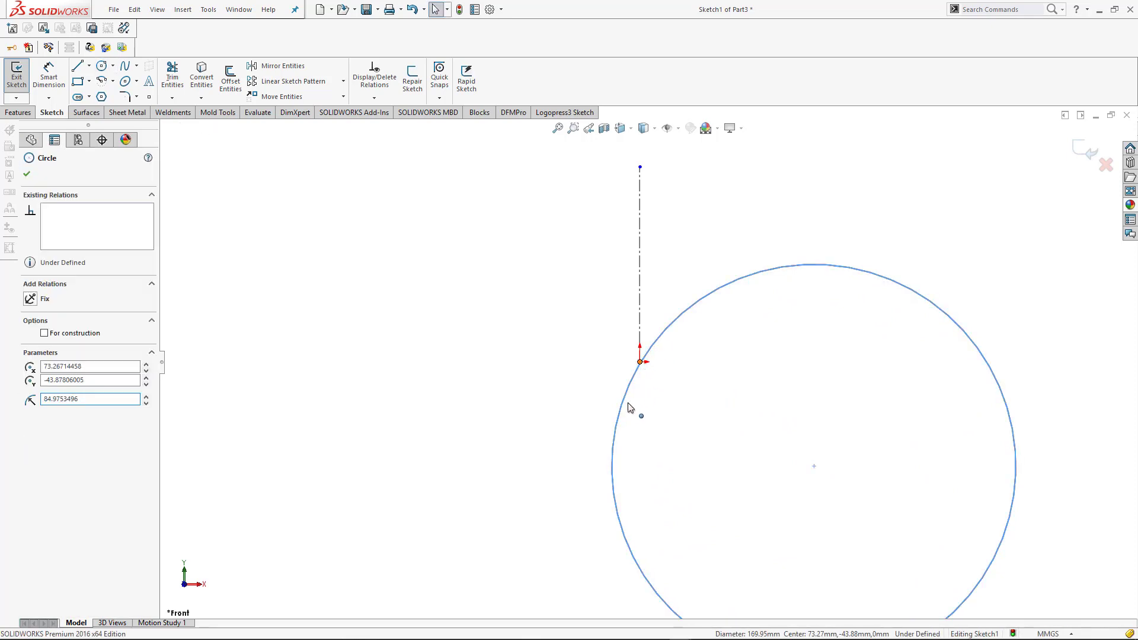
{"action": "left_click", "coordinate": [639, 370], "text": "ctrl"}
{"action": "left_click", "coordinate": [30, 382]}
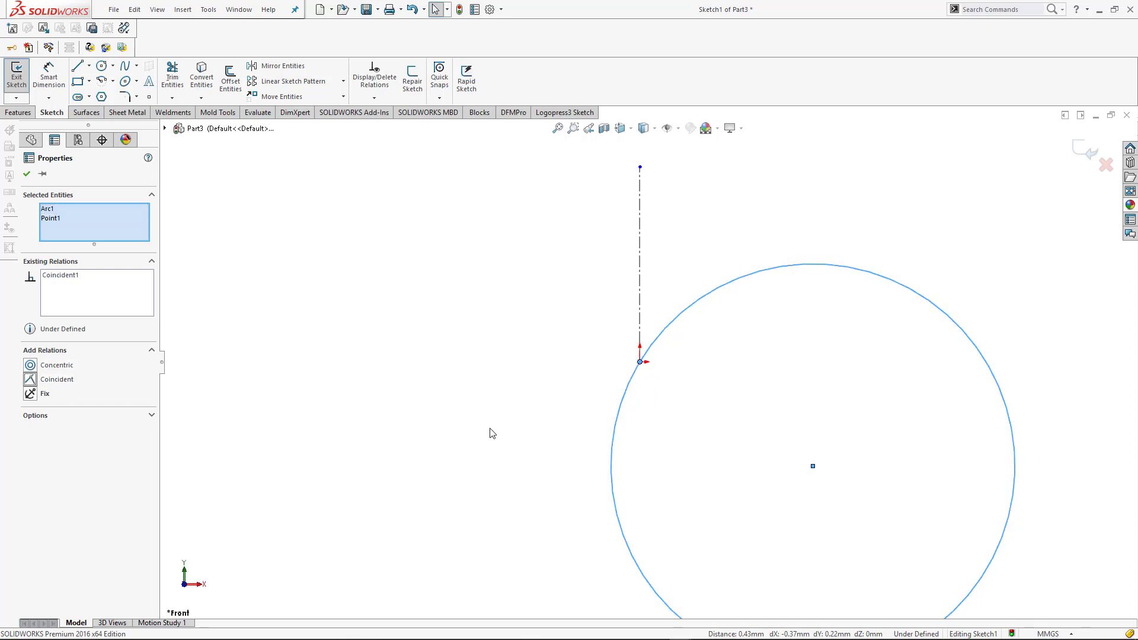
Dimension the horizontal distance from the origin to the circle's center as 70 mm
{"action": "right_click_drag", "start_coordinate": [756, 426], "coordinate": [751, 402]}
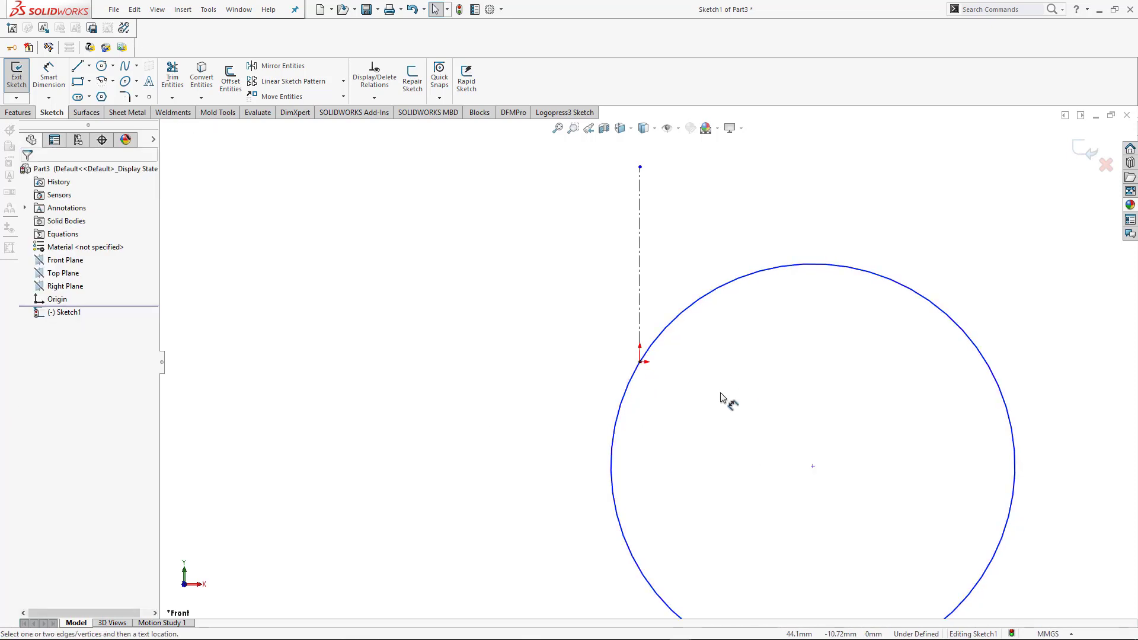
{"action": "left_click", "coordinate": [643, 363]}
{"action": "left_click", "coordinate": [813, 467]}
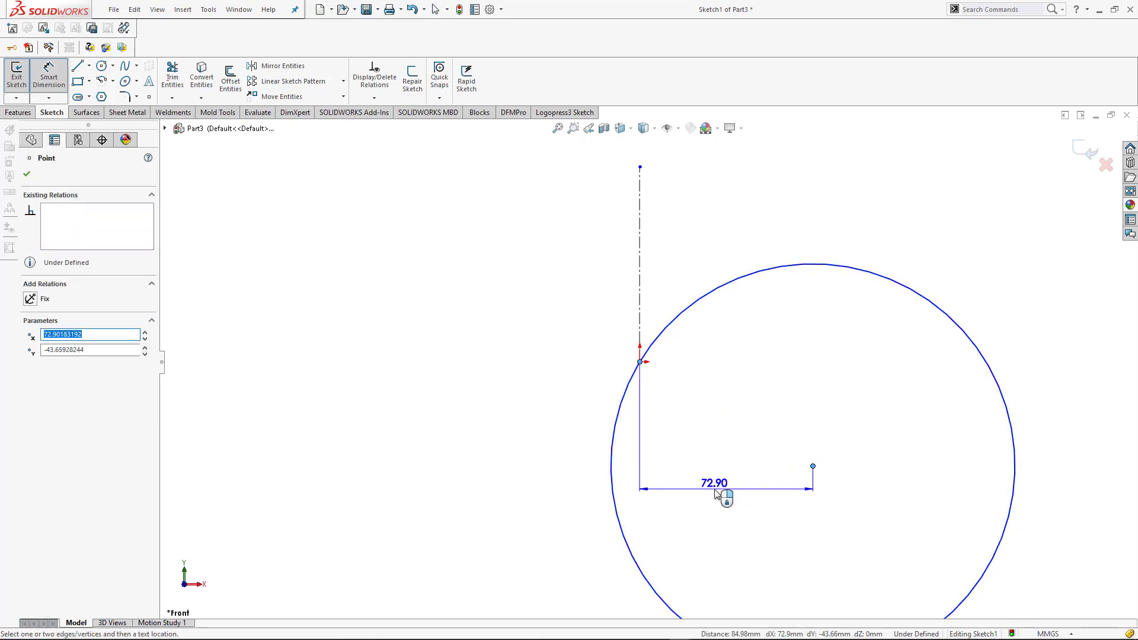
{"action": "left_click", "coordinate": [718, 493]}
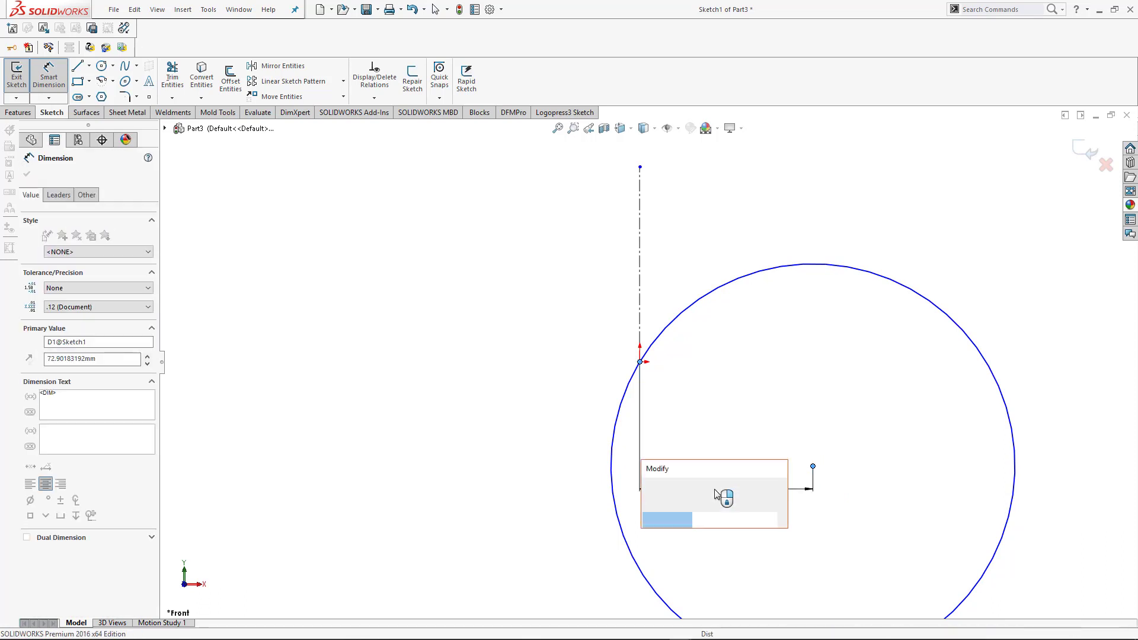
{"action": "type", "text": "70"}
{"action": "key", "text": "Return"}
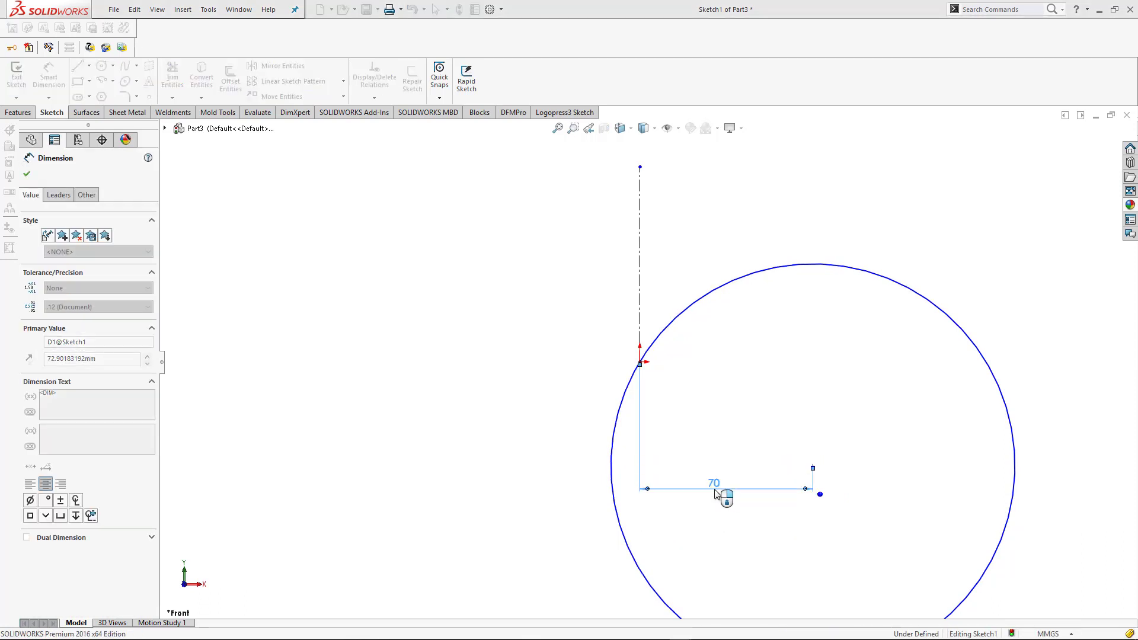
{"action": "left_click", "coordinate": [891, 406]}
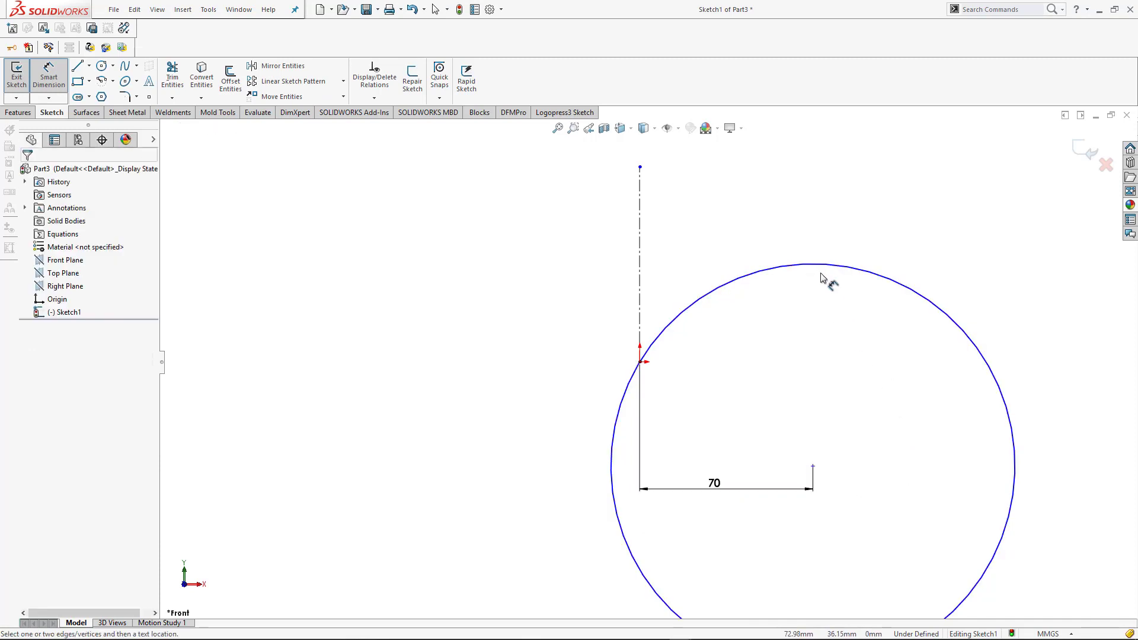
Set the horizontal distance between the origin and the circle's center to 140 mm
{"action": "left_click", "coordinate": [714, 485]}
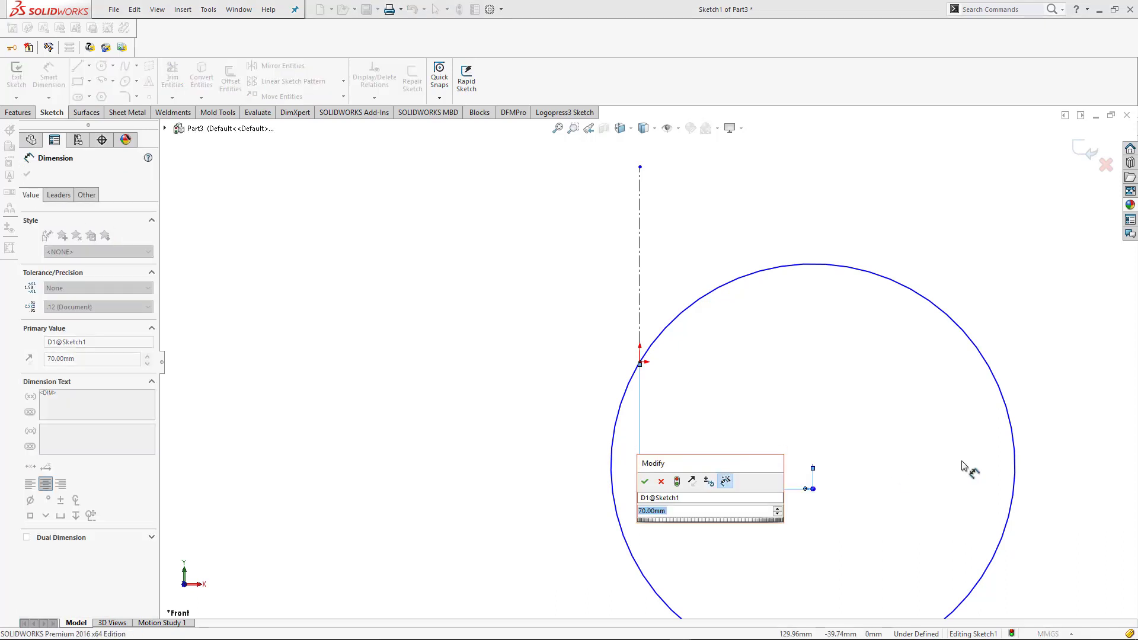
{"action": "type", "text": "14"}
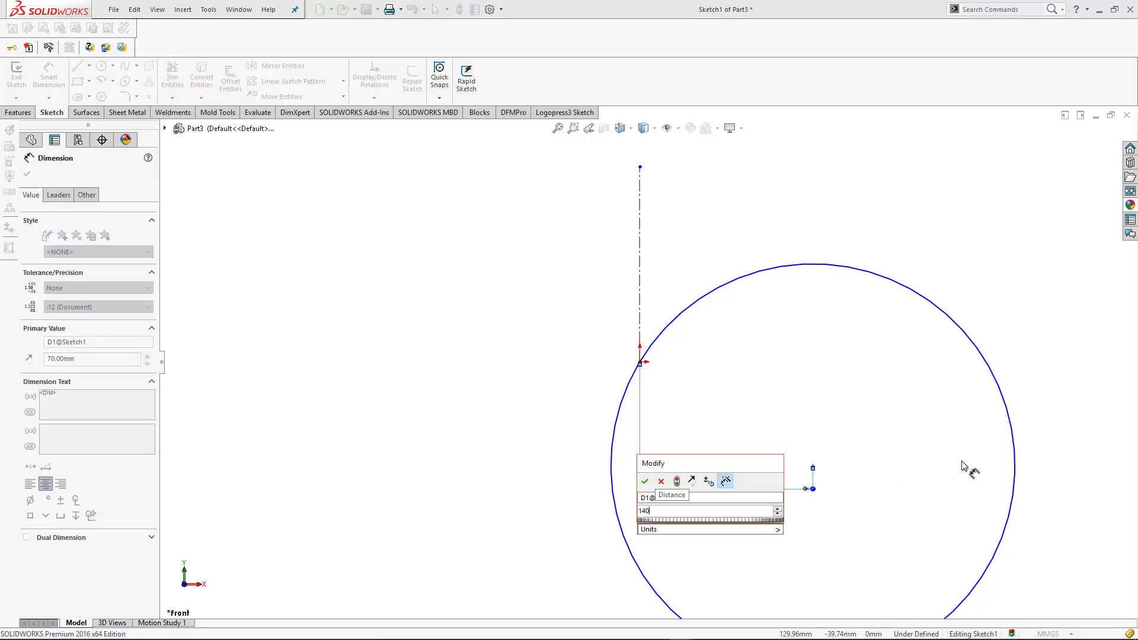
{"action": "type", "text": "0"}
{"action": "key", "text": "Return"}
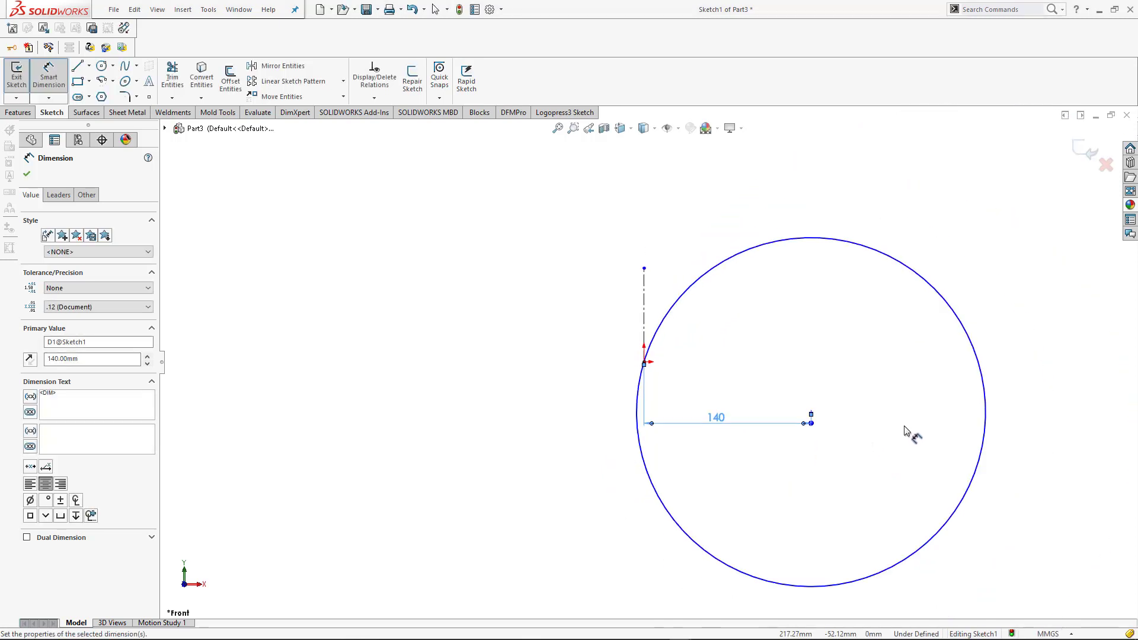
{"action": "left_click", "coordinate": [905, 430]}
Try to dimension the vertical distance between the origin and the circle's center, and remove that dimension
{"action": "left_click", "coordinate": [810, 413]}
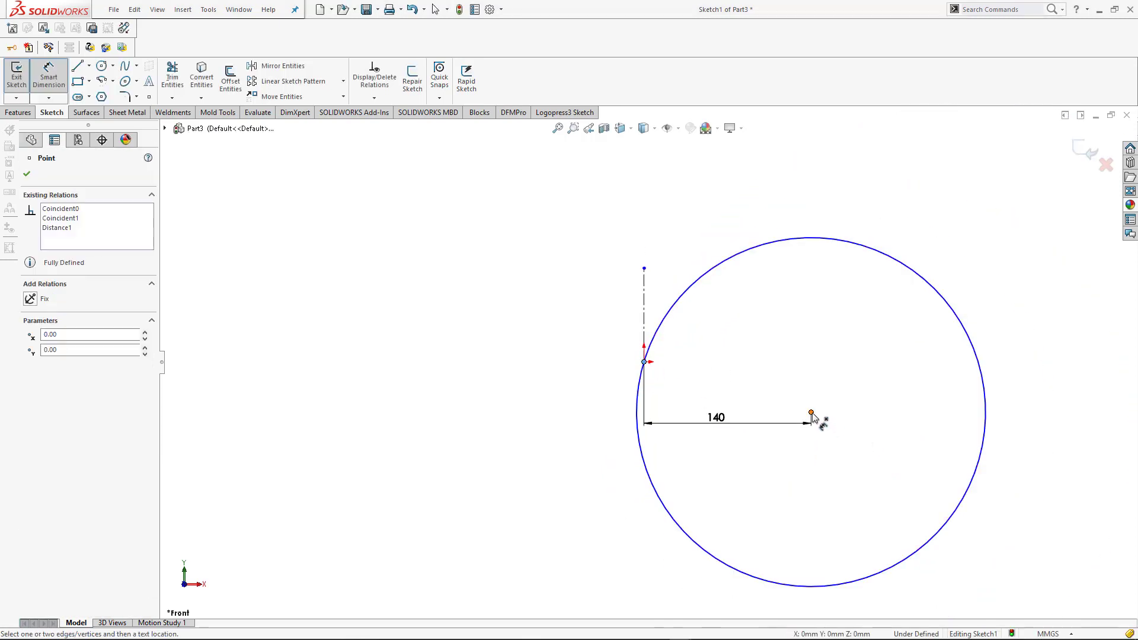
{"action": "left_click", "coordinate": [854, 388]}
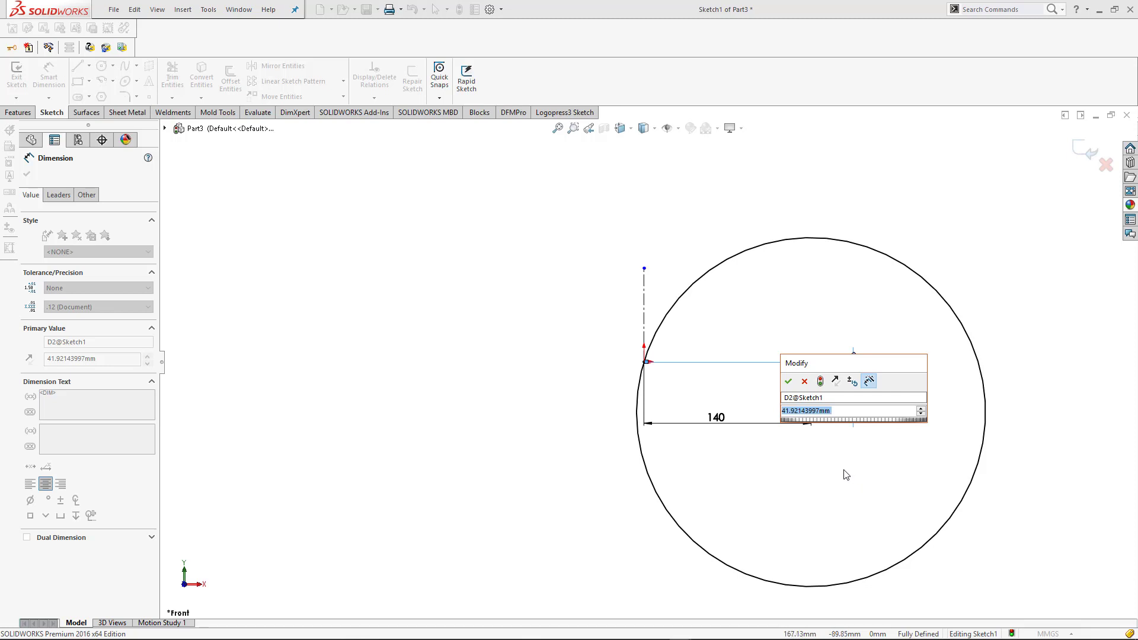
{"action": "key", "text": "Return"}
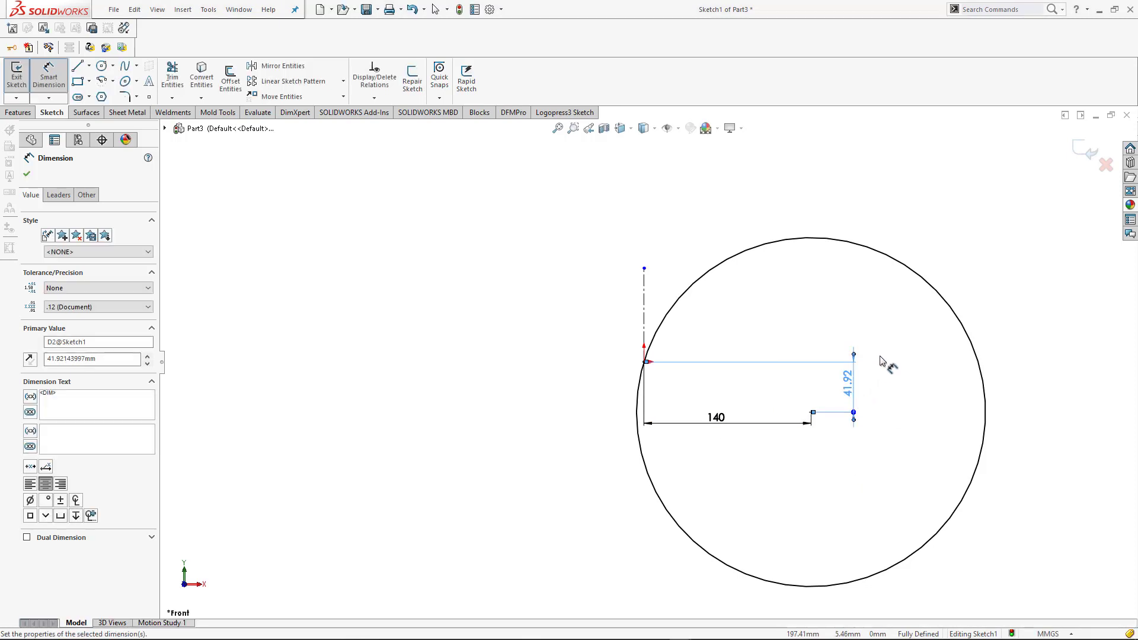
{"action": "key", "text": "Delete"}
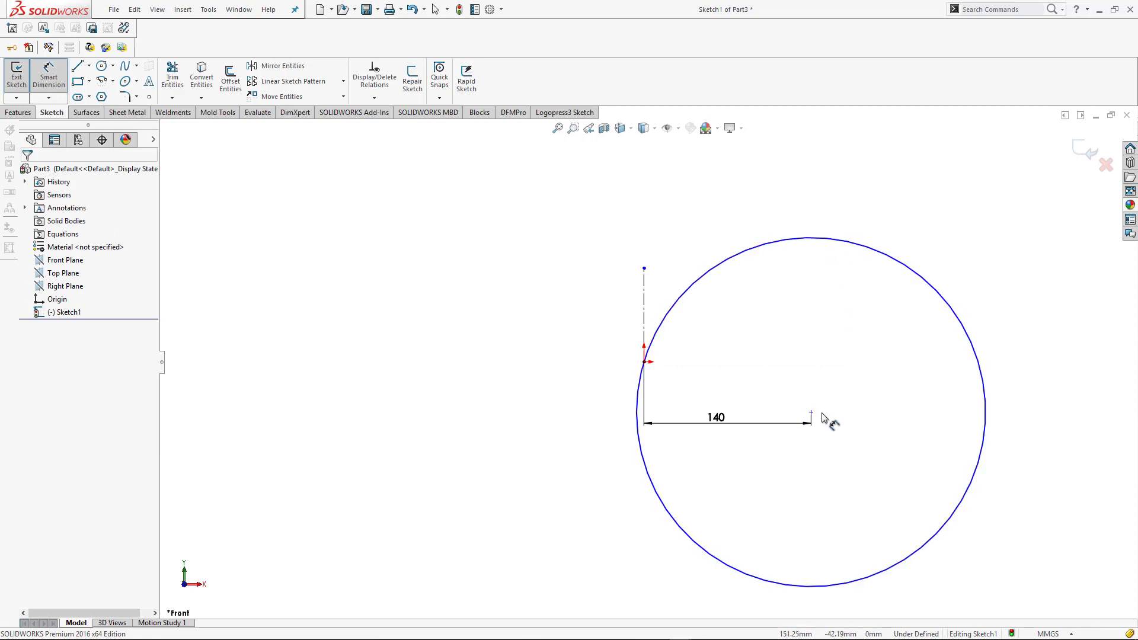
{"action": "left_click", "coordinate": [645, 362]}
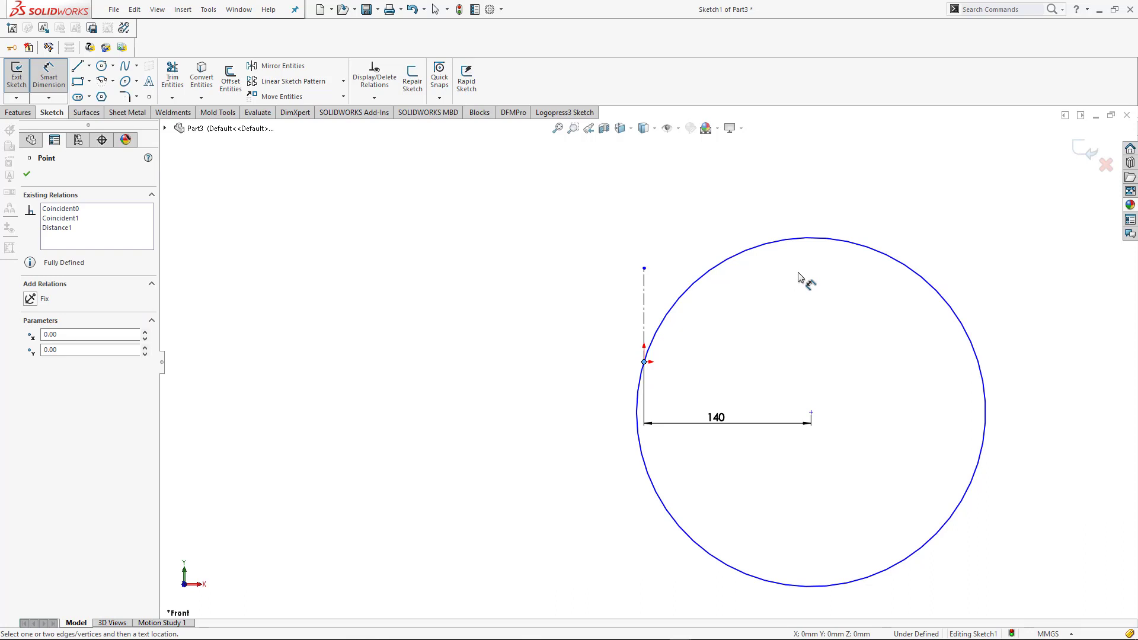
{"action": "key", "text": "Escape"}
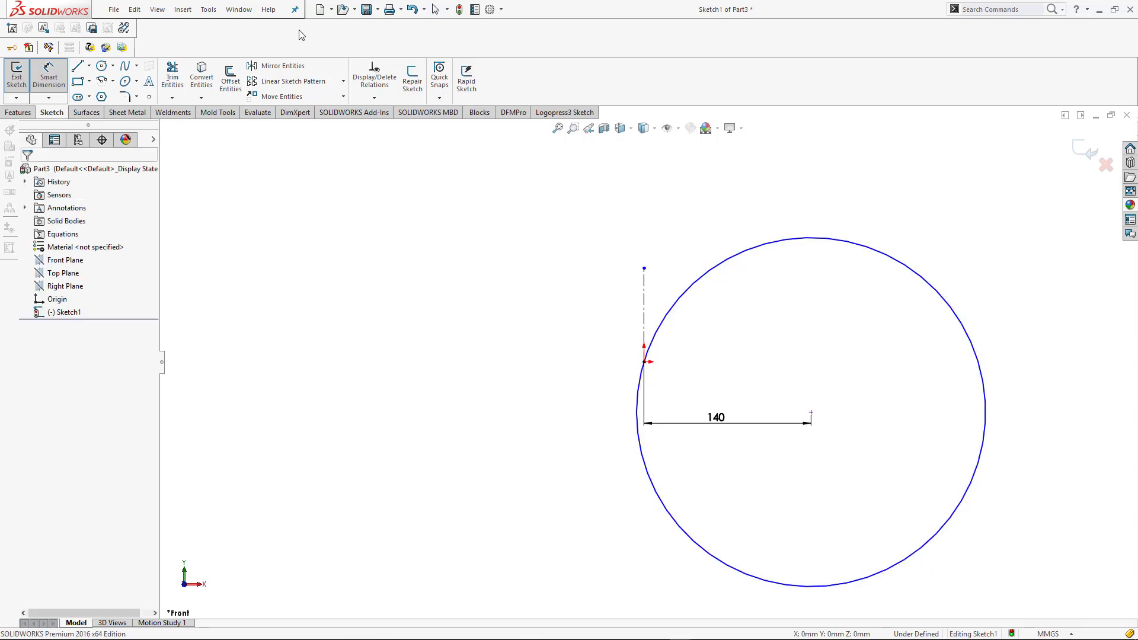
{"action": "key", "text": "Escape"}
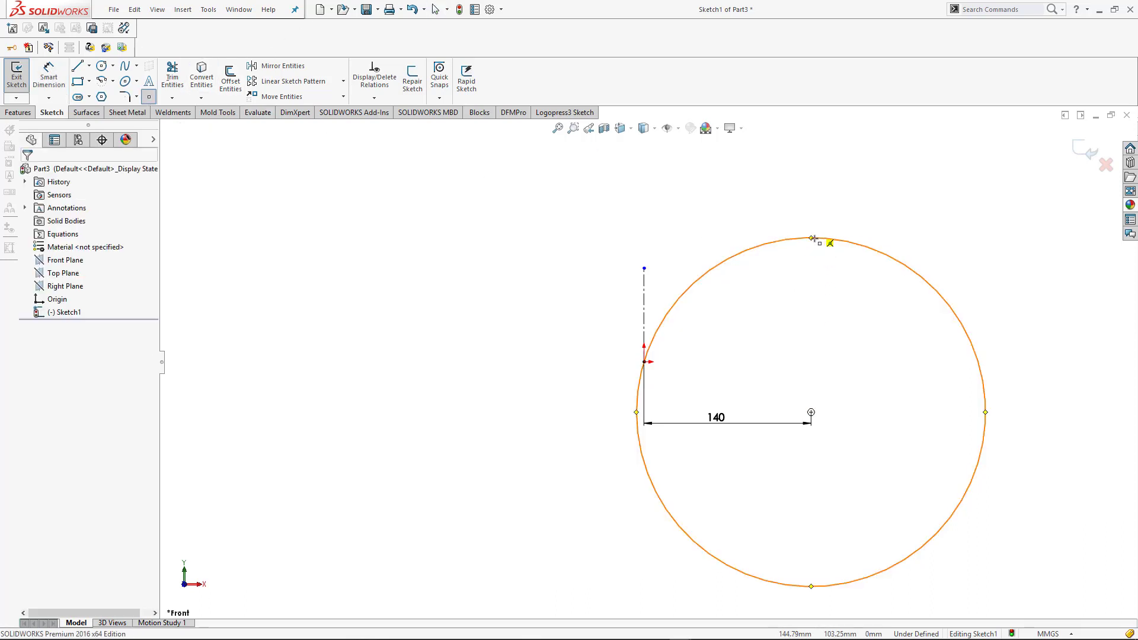
Place a point on the circle's top quadrant and set its vertical distance from the circle's center to 140 mm
{"action": "left_click", "coordinate": [812, 238]}
{"action": "right_click_drag", "start_coordinate": [862, 343], "coordinate": [853, 284]}
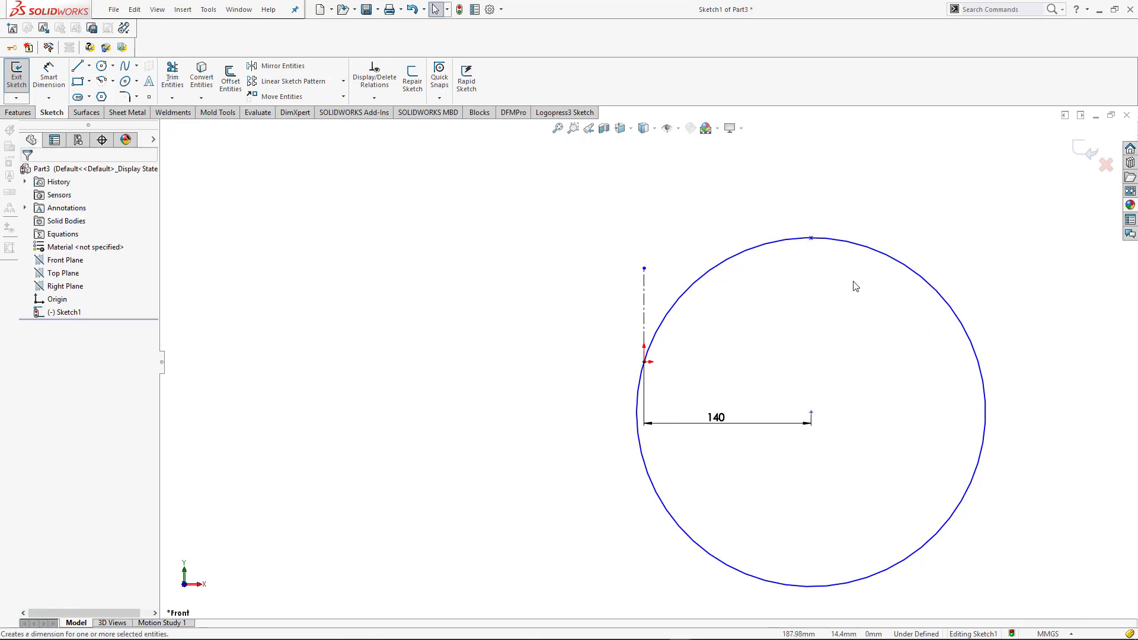
{"action": "left_click", "coordinate": [817, 238]}
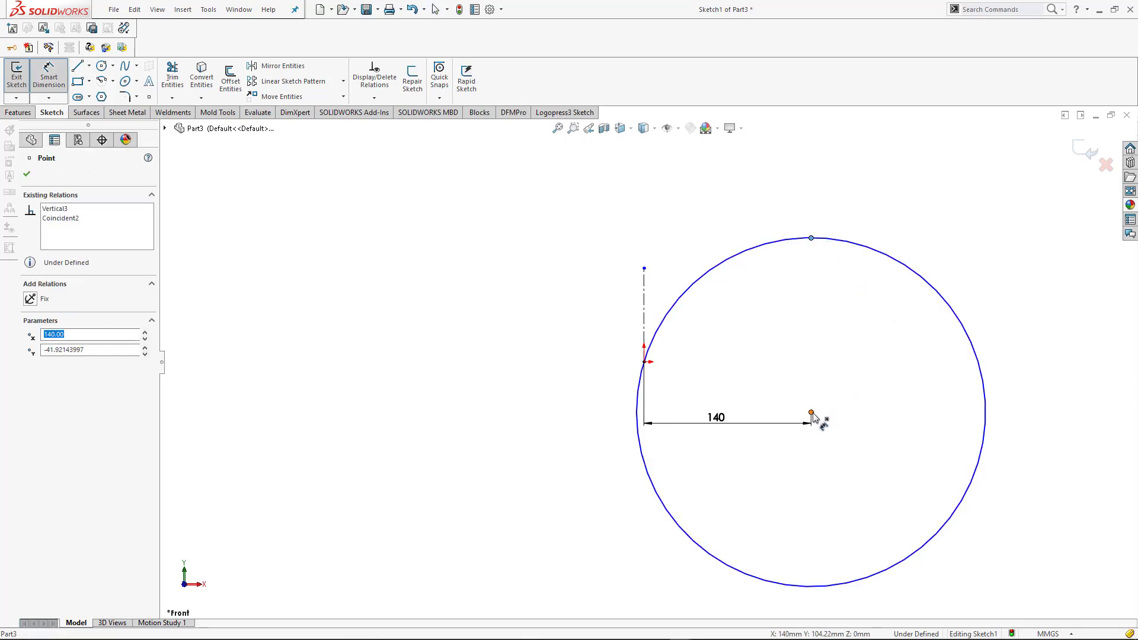
{"action": "left_click", "coordinate": [811, 413]}
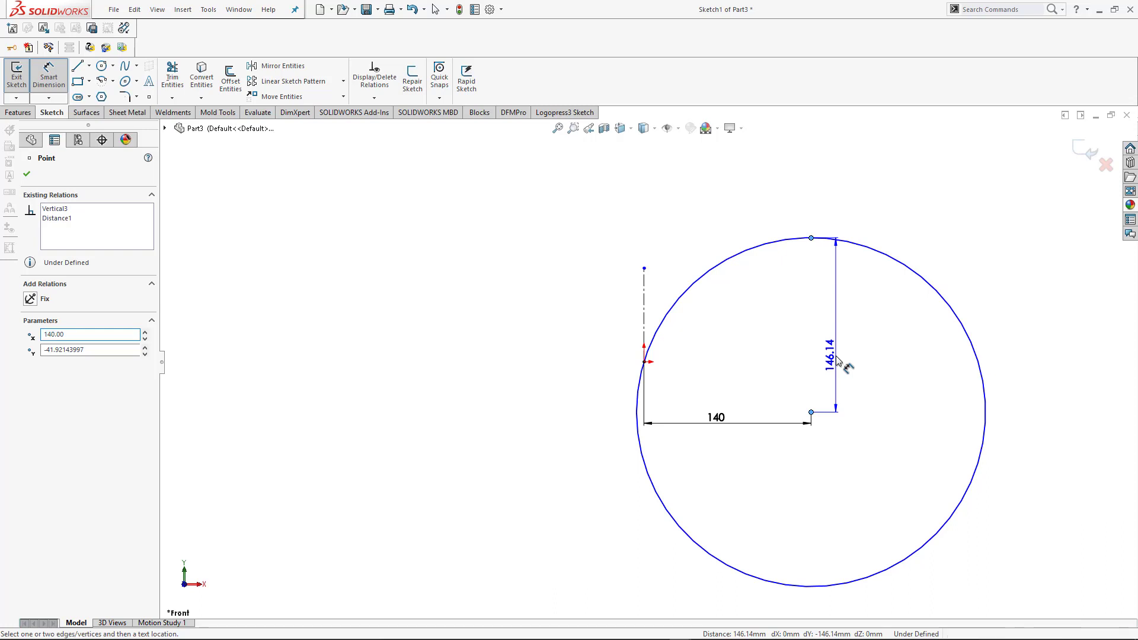
{"action": "left_click", "coordinate": [836, 356]}
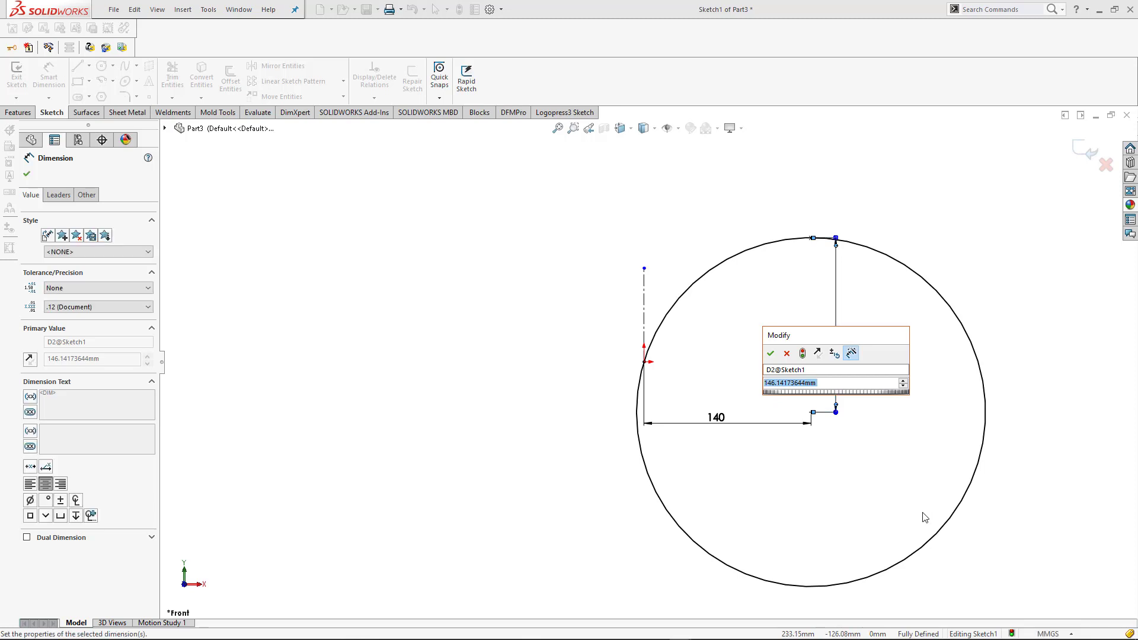
{"action": "key", "text": "Return"}
{"action": "double_click", "coordinate": [830, 352]}
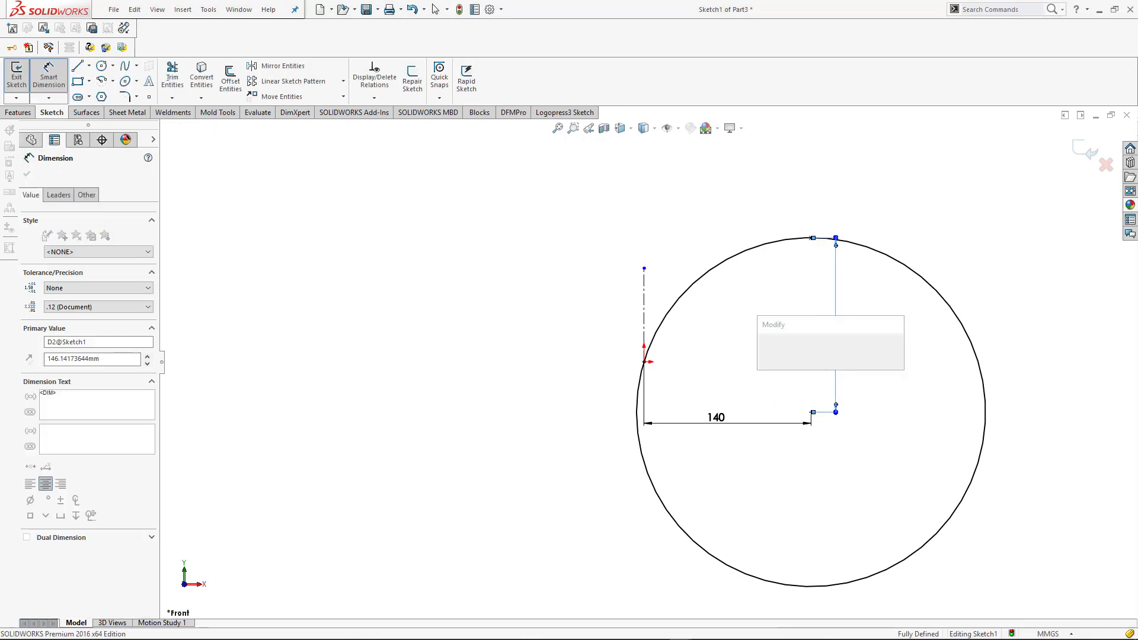
{"action": "key", "text": "Return"}
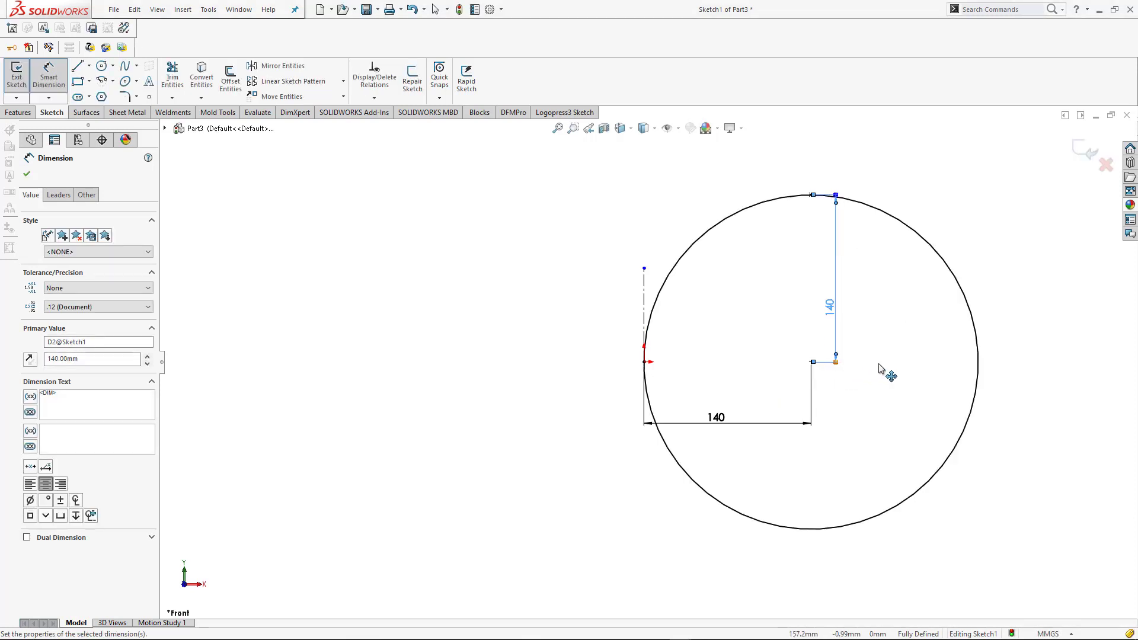
{"action": "left_click", "coordinate": [880, 367]}
{"action": "key", "text": "Escape"}
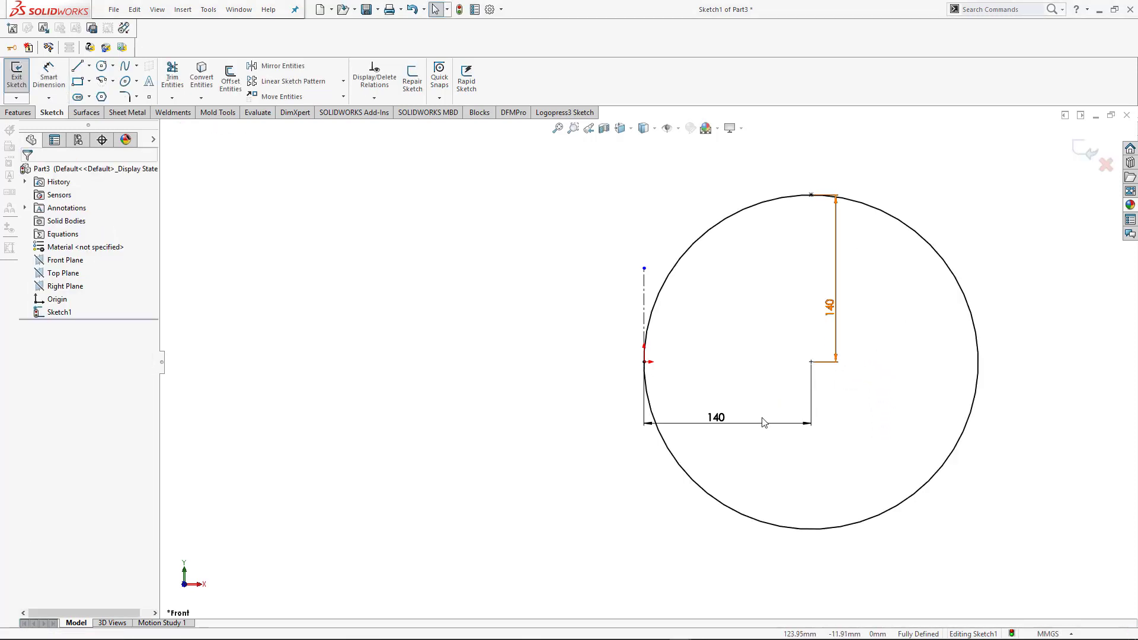
Delete the horizontal dimension between the origin and the circle's center, and move the center downward
{"action": "mouse_move", "coordinate": [749, 375]}
{"action": "left_mouse_down"}
{"action": "mouse_move", "coordinate": [710, 448]}
{"action": "mouse_move", "coordinate": [718, 435]}
{"action": "left_mouse_up"}
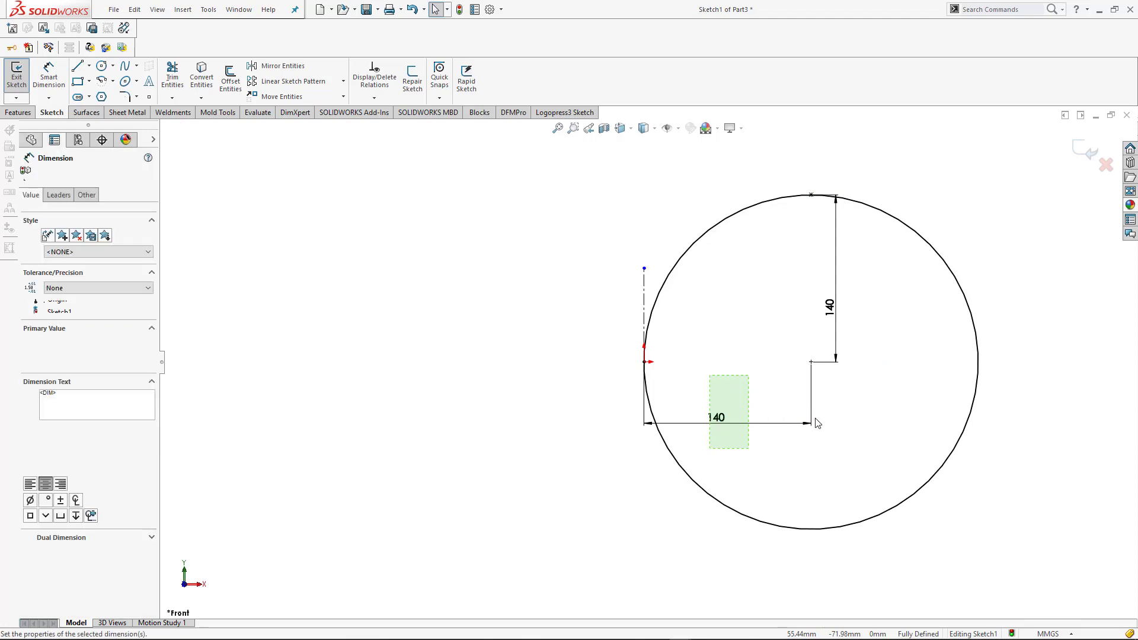
{"action": "key", "text": "Delete"}
{"action": "left_click_drag", "start_coordinate": [812, 363], "coordinate": [811, 515]}
{"action": "left_click", "coordinate": [709, 521]}
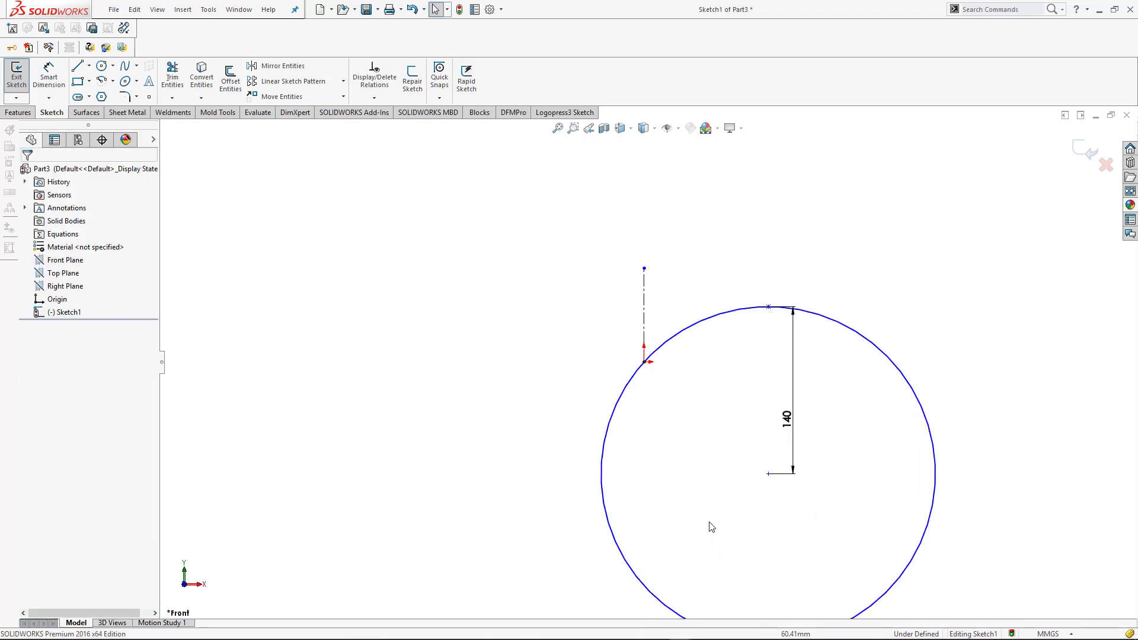
Dimension the vertical distance from the origin to the circle's top point as 75 mm
{"action": "right_click_drag", "start_coordinate": [692, 497], "coordinate": [724, 275]}
{"action": "left_click", "coordinate": [644, 362]}
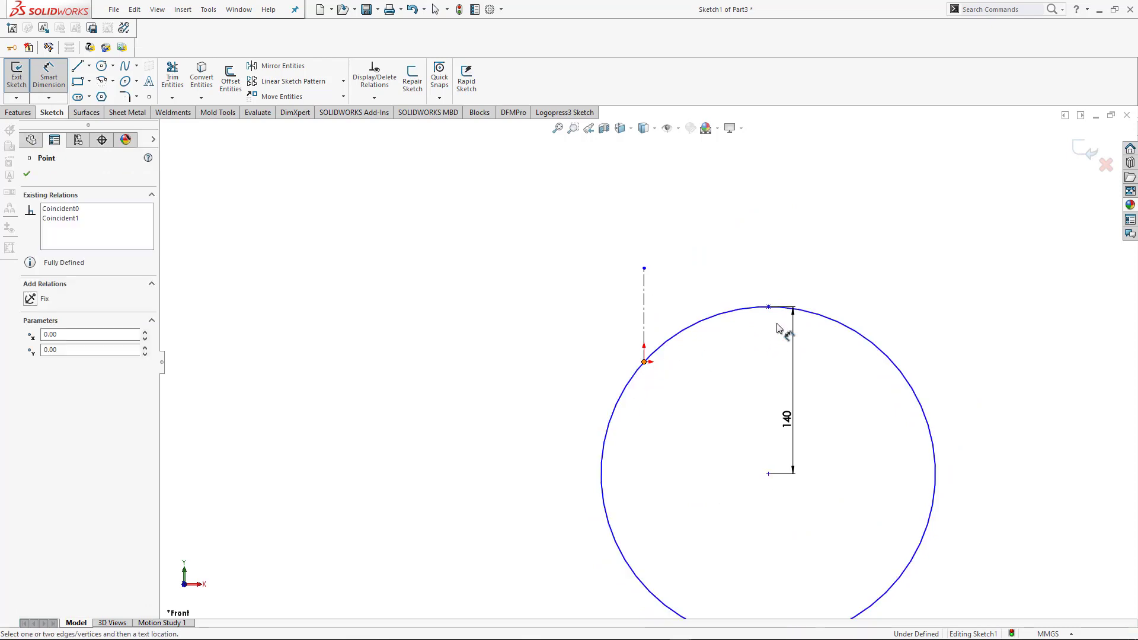
{"action": "left_click", "coordinate": [769, 307]}
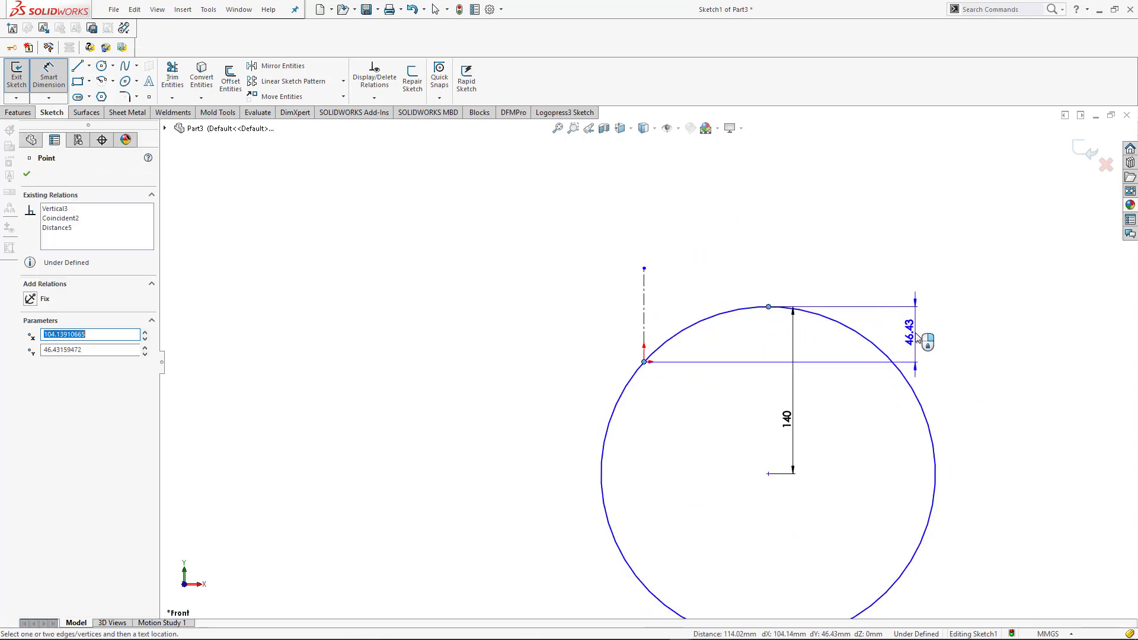
{"action": "left_click", "coordinate": [915, 333]}
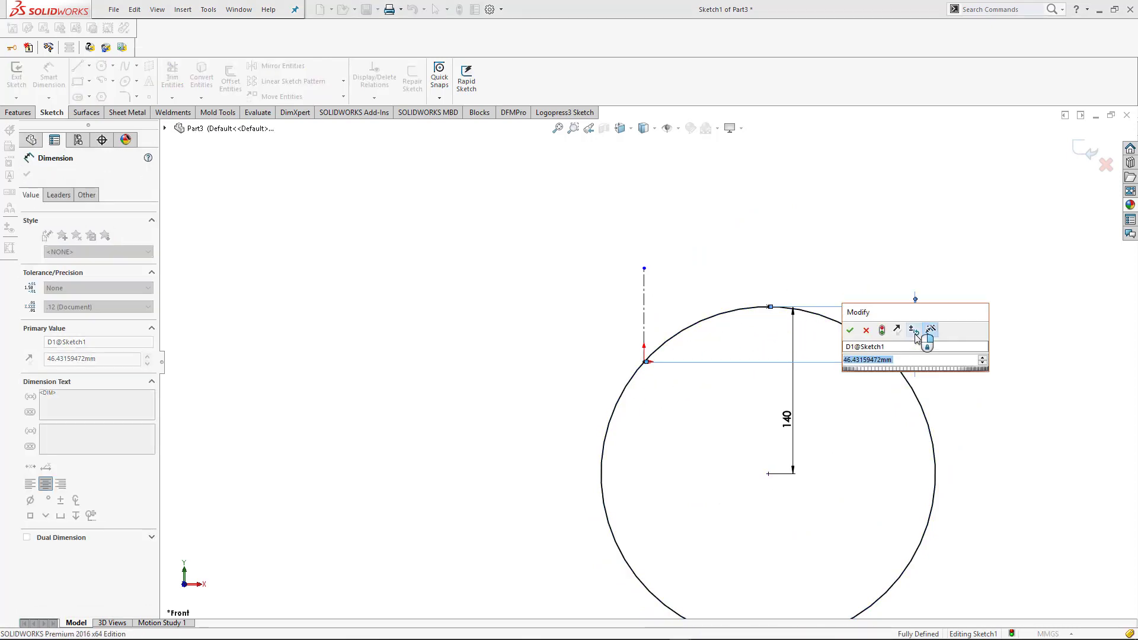
{"action": "type", "text": "75"}
{"action": "key", "text": "Return"}
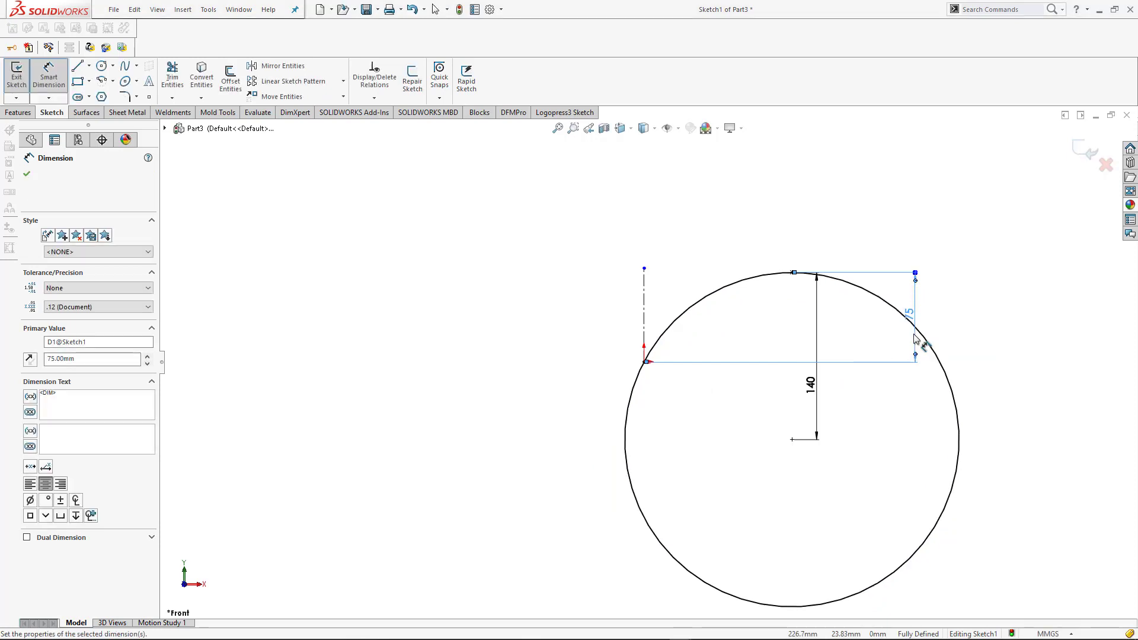
Sketch a small circle of about 33 mm radius, centered slightly above and to the right of the large circle's top point
{"action": "left_click", "coordinate": [1036, 364]}
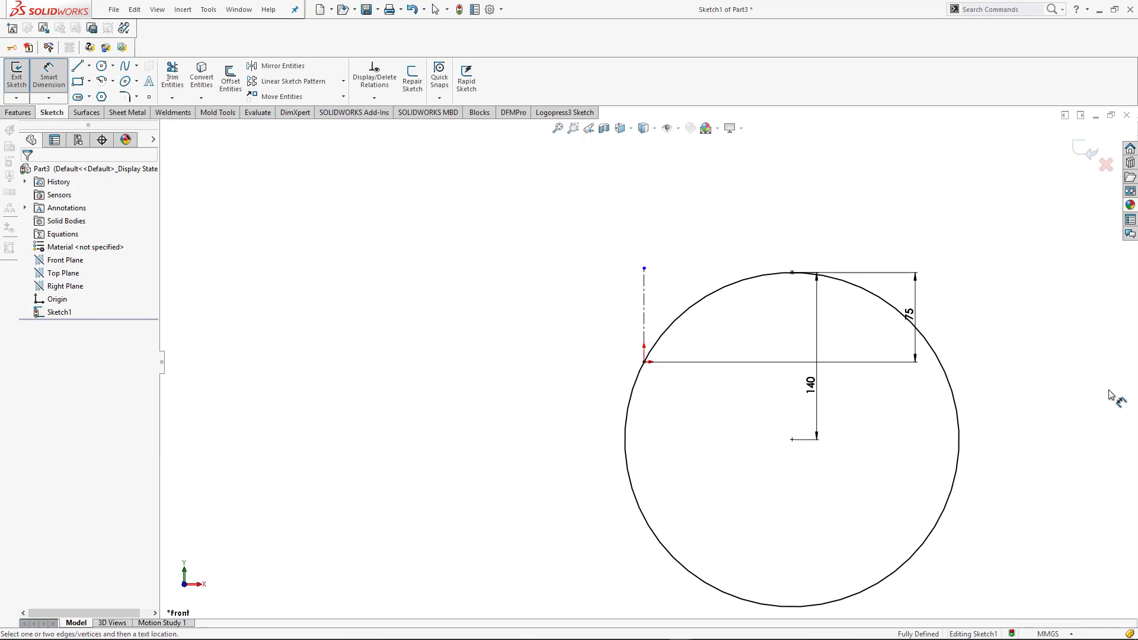
{"action": "left_click", "coordinate": [78, 69]}
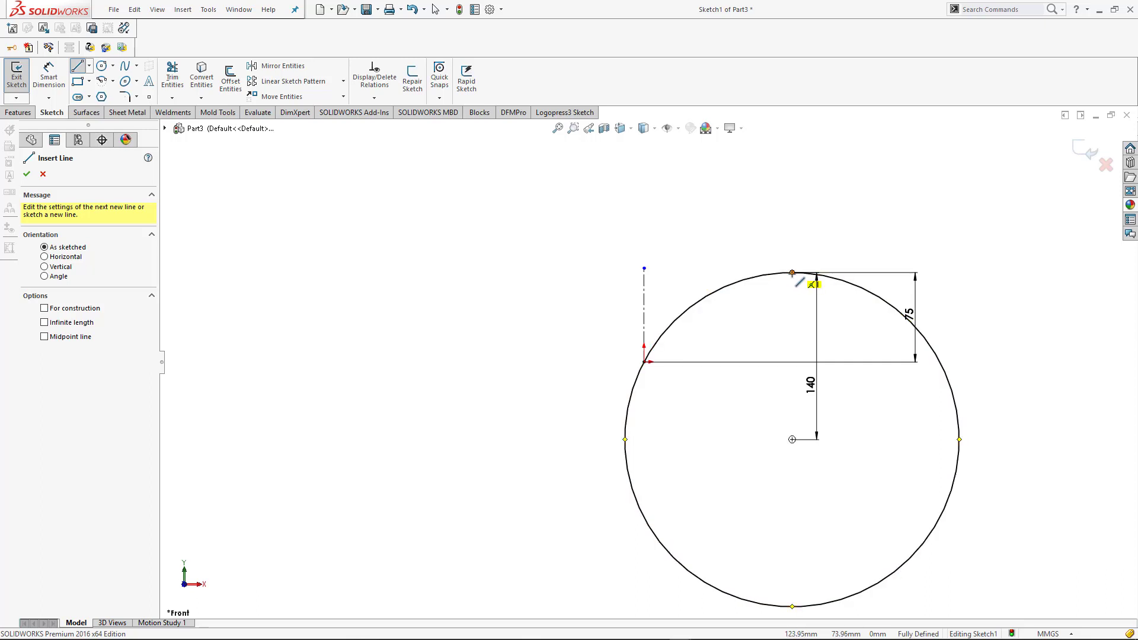
{"action": "left_click", "coordinate": [83, 70]}
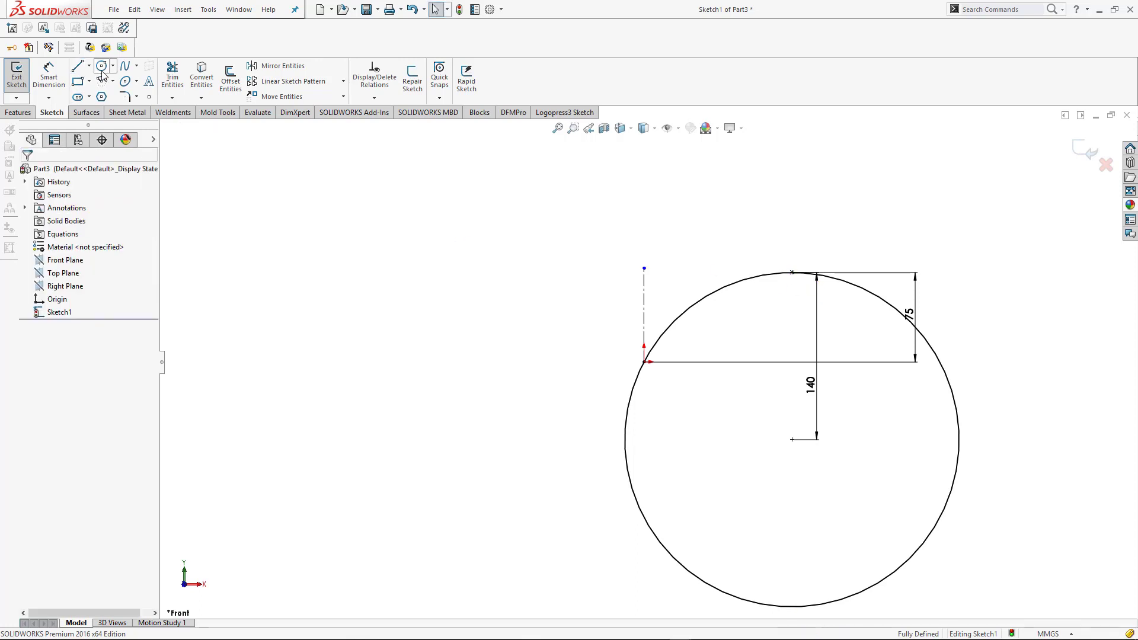
{"action": "left_click", "coordinate": [102, 67]}
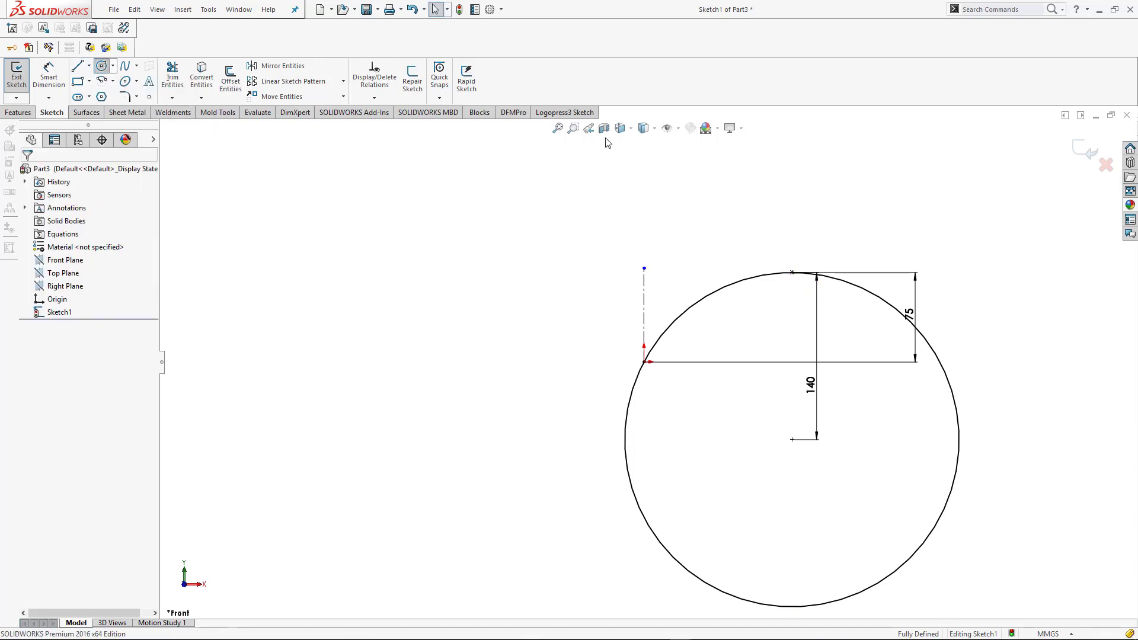
{"action": "left_click", "coordinate": [833, 261]}
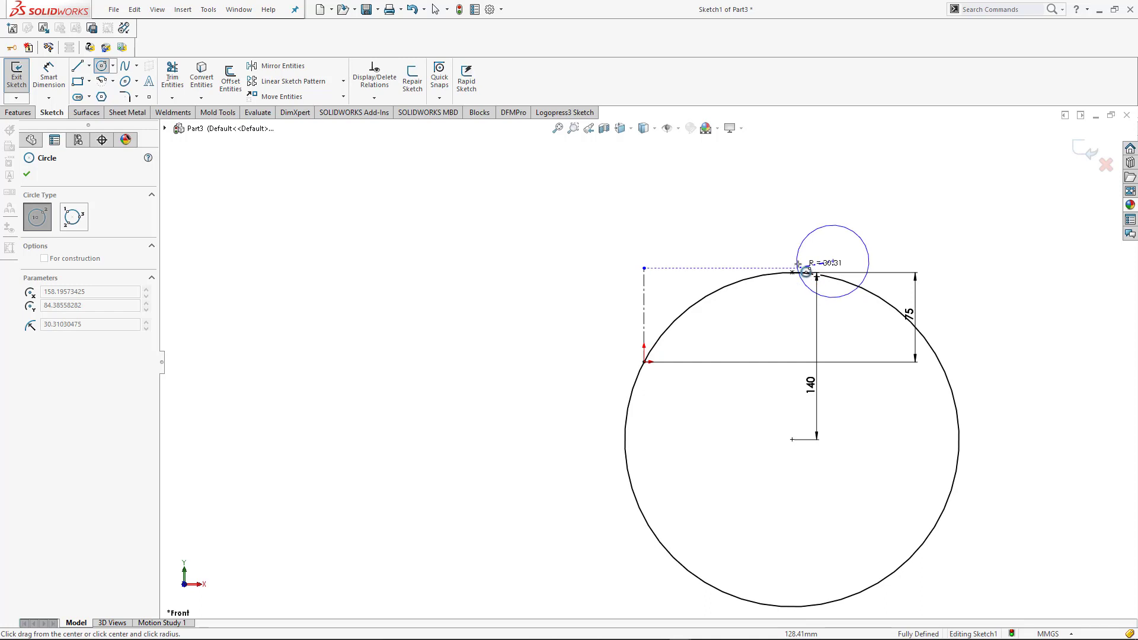
{"action": "left_click", "coordinate": [801, 261]}
{"action": "key", "text": "Escape"}
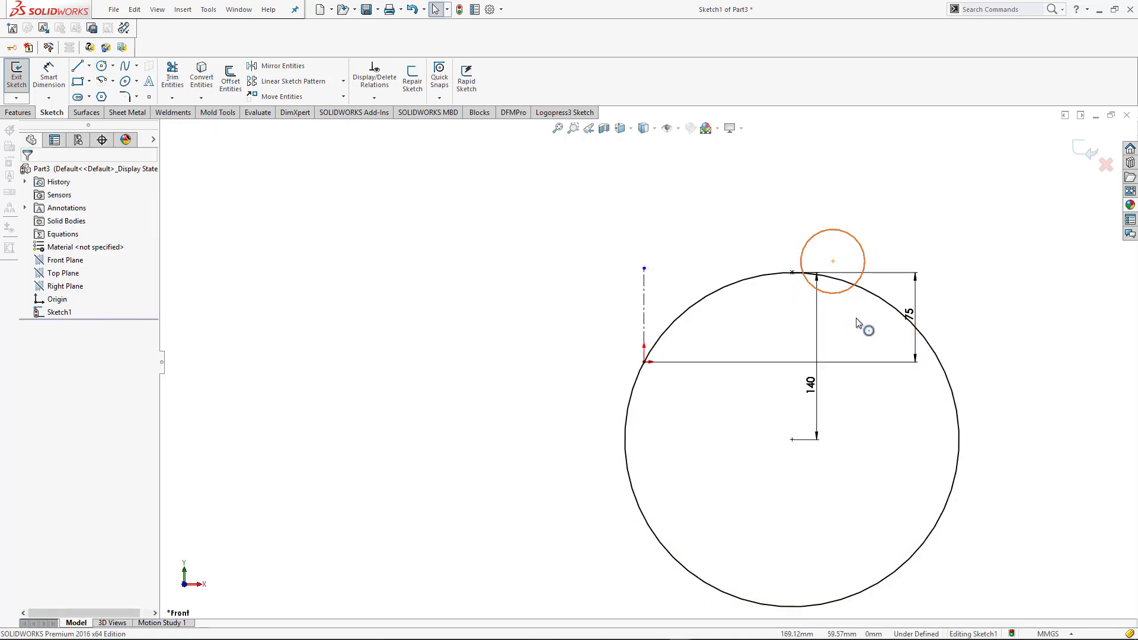
{"action": "left_click_drag", "start_coordinate": [857, 323], "coordinate": [851, 296]}
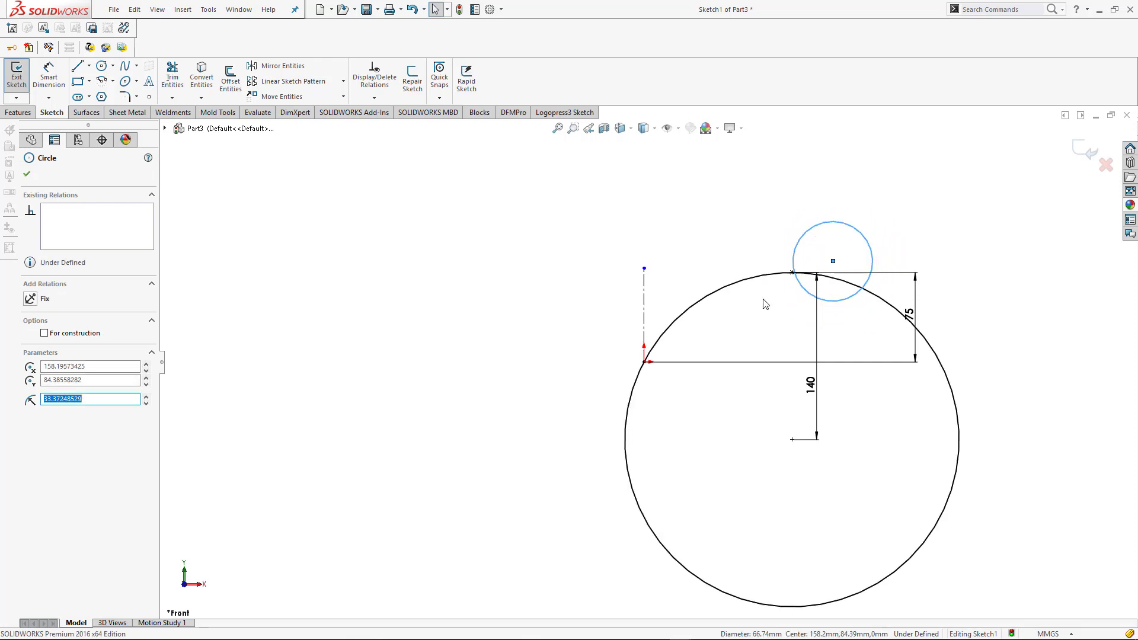
Make the small circle coincident with the large circle's top point, and shrink it to a radius of about 29 mm
{"action": "left_click", "coordinate": [764, 304]}
{"action": "left_click", "coordinate": [797, 278]}
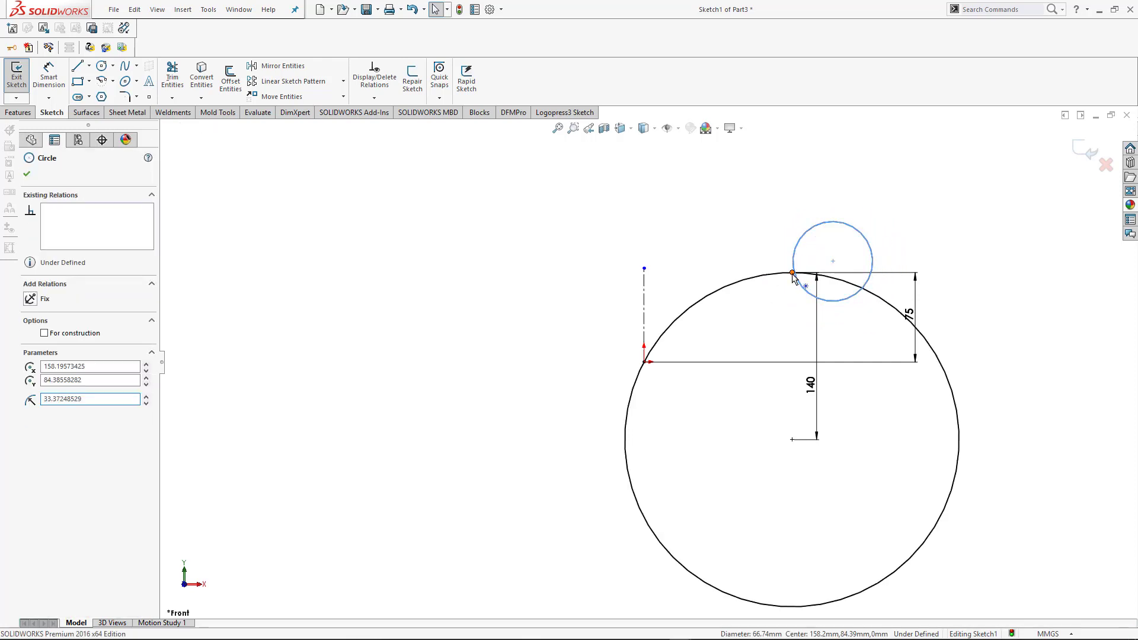
{"action": "left_click", "coordinate": [792, 273], "text": "ctrl"}
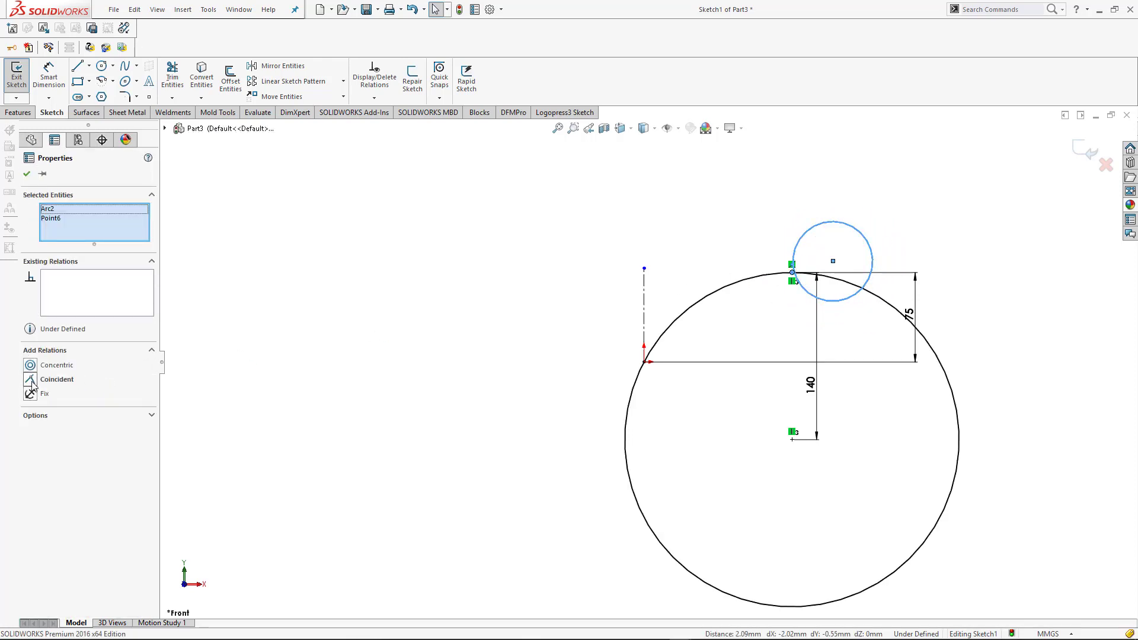
{"action": "left_click", "coordinate": [32, 381]}
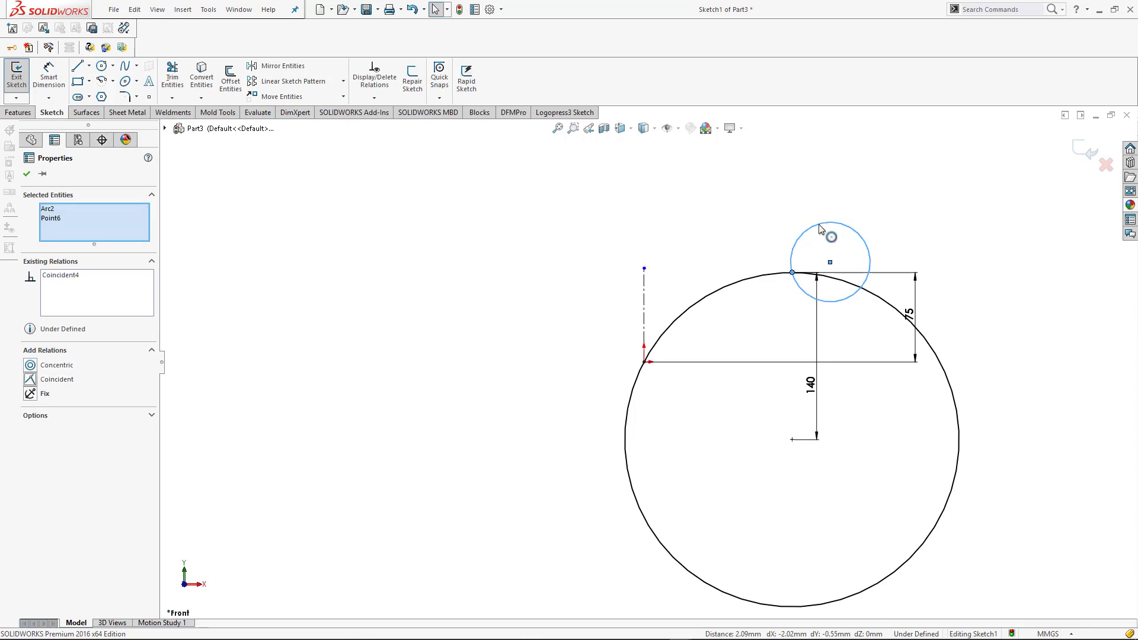
{"action": "mouse_move", "coordinate": [819, 224]}
{"action": "left_mouse_down"}
{"action": "mouse_move", "coordinate": [873, 227]}
{"action": "mouse_move", "coordinate": [893, 257]}
{"action": "mouse_move", "coordinate": [858, 270]}
{"action": "mouse_move", "coordinate": [815, 236]}
{"action": "left_mouse_up"}
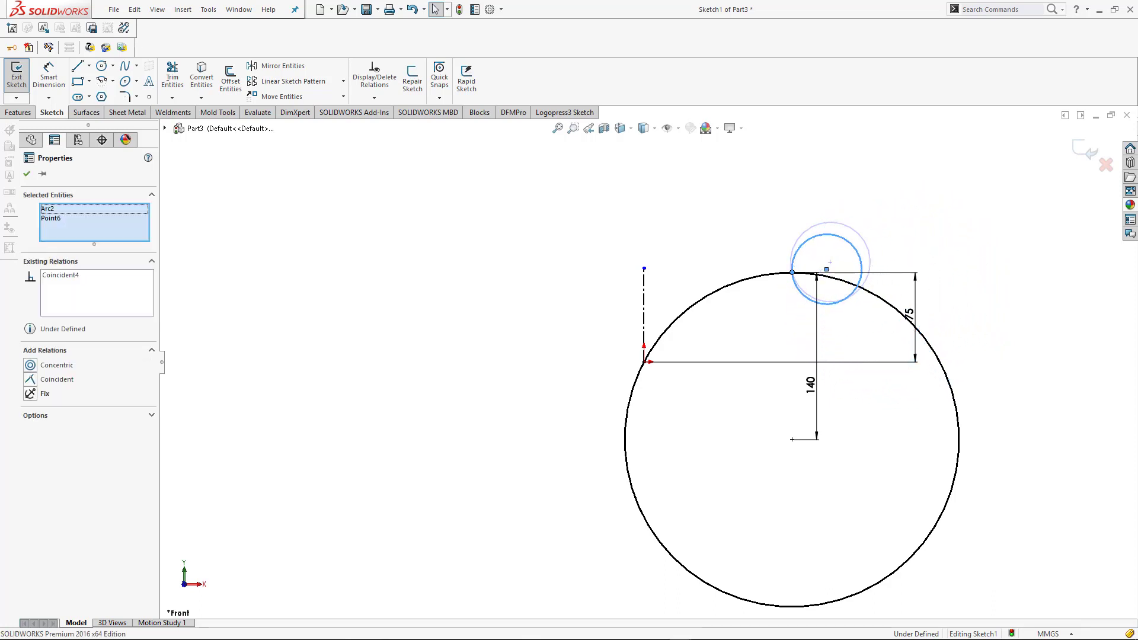
{"action": "left_click", "coordinate": [950, 248]}
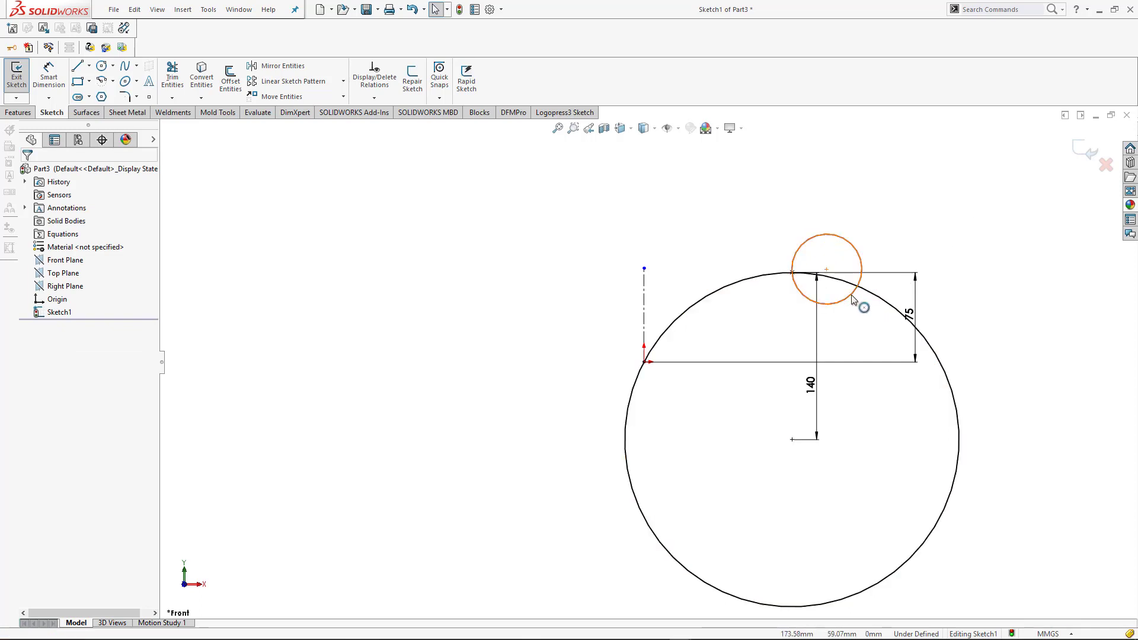
Add a horizontal relation between the large circle's top point and the small circle's center
{"action": "left_click", "coordinate": [792, 272]}
{"action": "left_click", "coordinate": [826, 269], "text": "ctrl"}
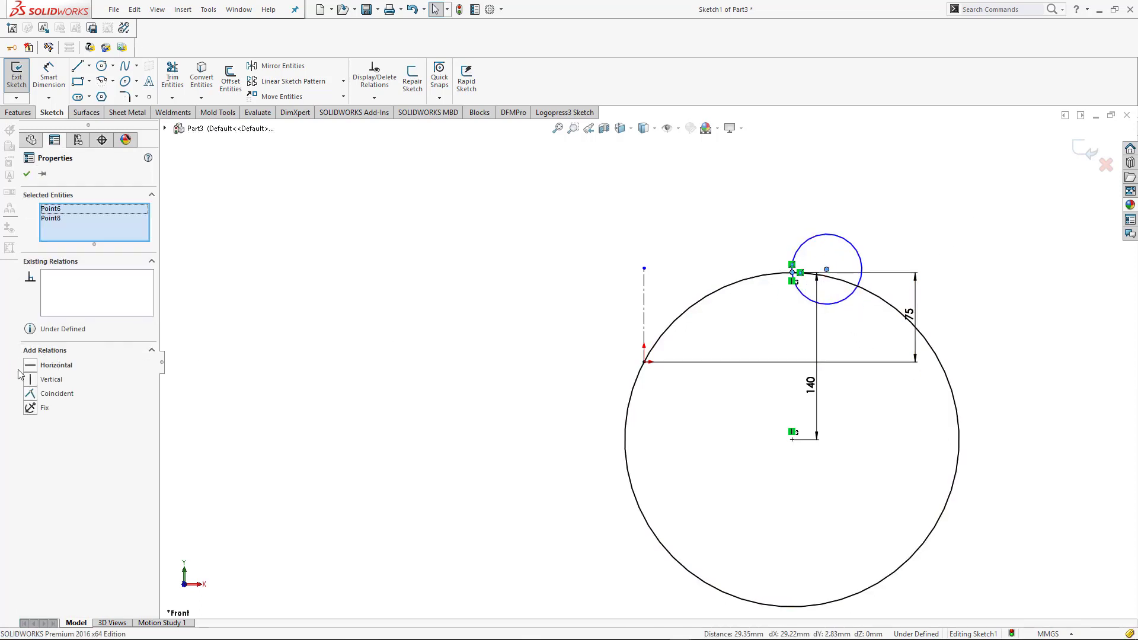
{"action": "left_click", "coordinate": [34, 368]}
{"action": "left_click", "coordinate": [475, 349]}
Dimension the small circle's diameter as 70 mm
{"action": "right_click_drag", "start_coordinate": [476, 349], "coordinate": [478, 302]}
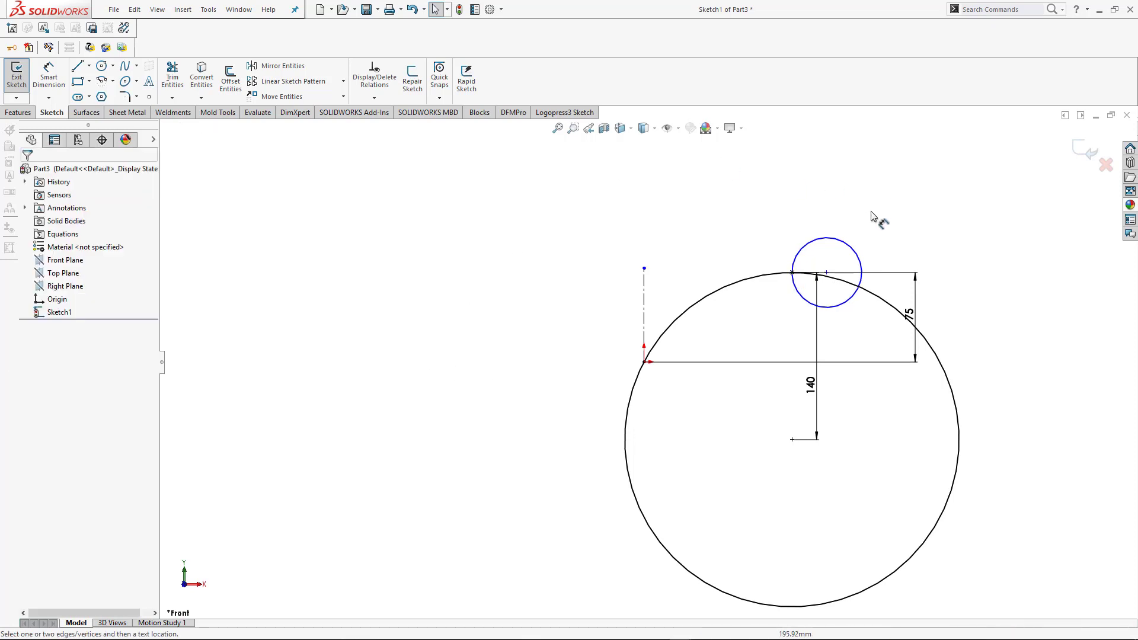
{"action": "left_click", "coordinate": [838, 241]}
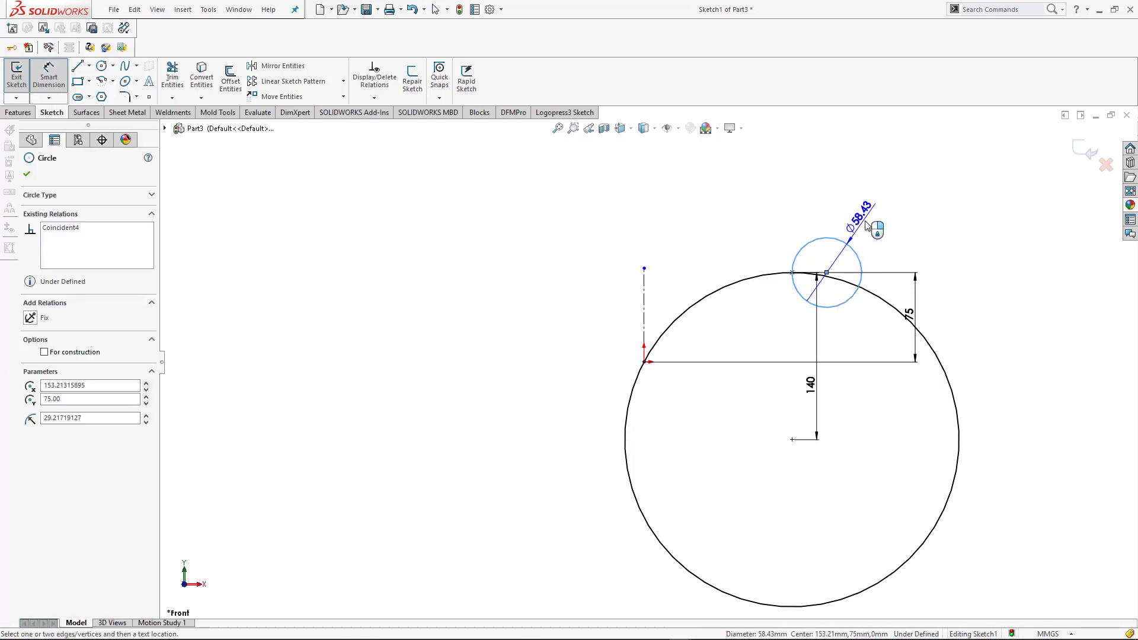
{"action": "left_click", "coordinate": [868, 224]}
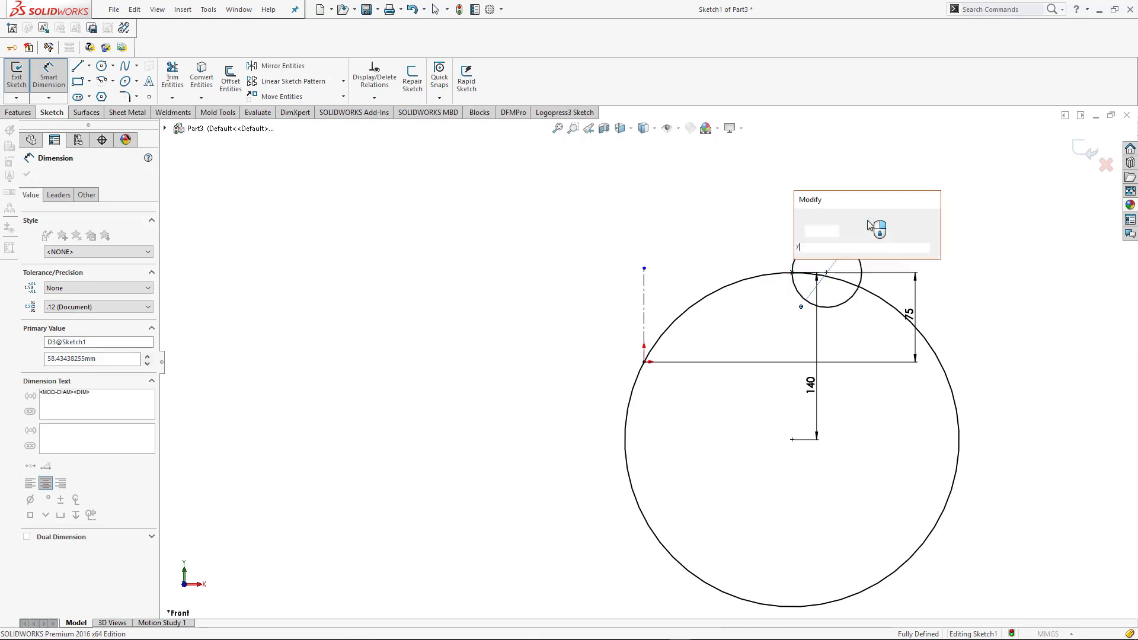
{"action": "key", "text": "Return"}
{"action": "left_click", "coordinate": [988, 239]}
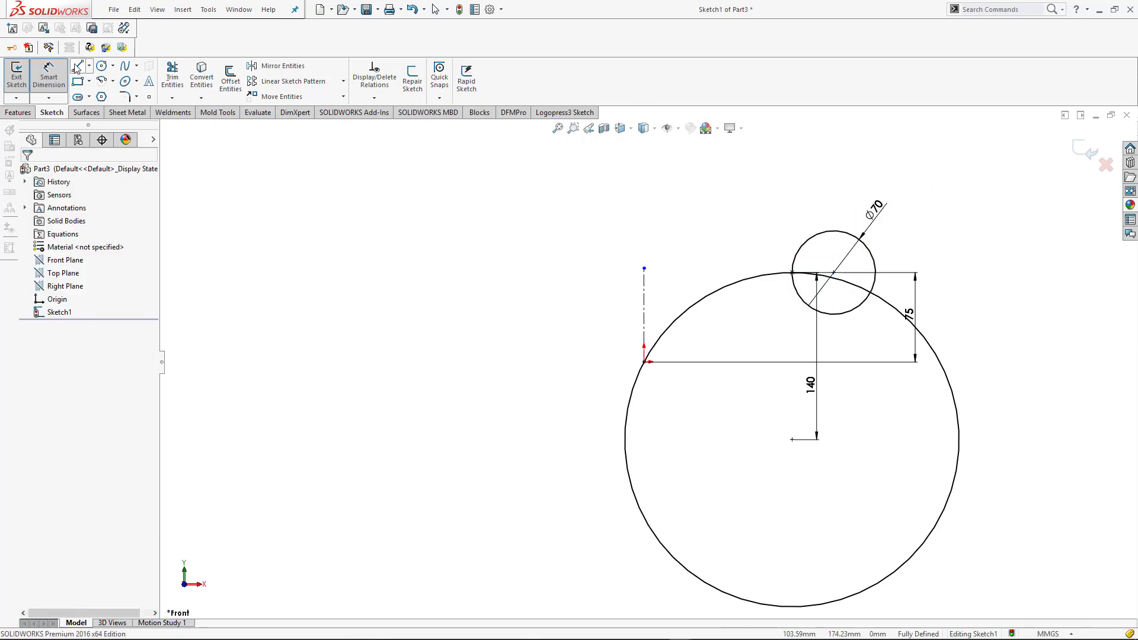
Sketch a slanted line about 92 mm long from the small circle's upper-left edge up to the right
{"action": "key", "text": "l"}
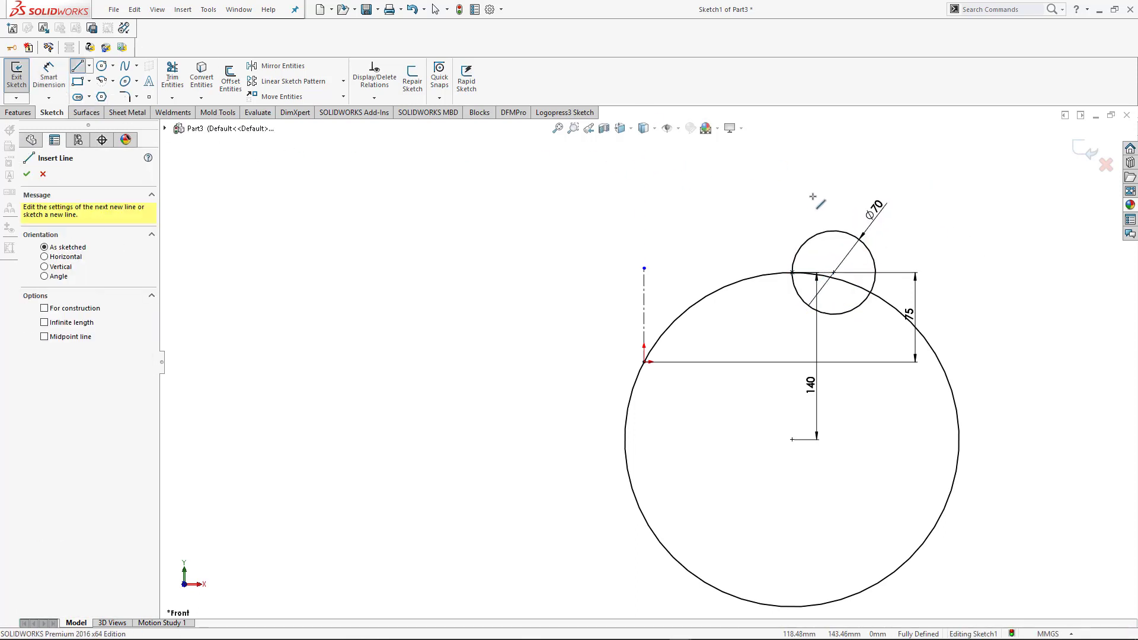
{"action": "left_click", "coordinate": [810, 238]}
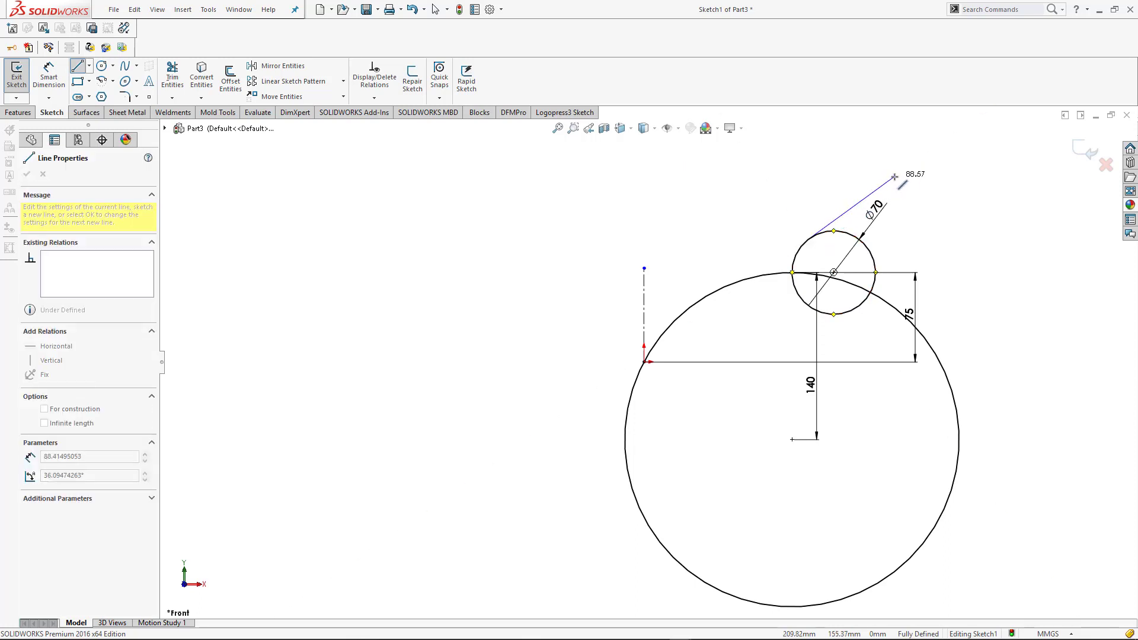
{"action": "left_click", "coordinate": [898, 174]}
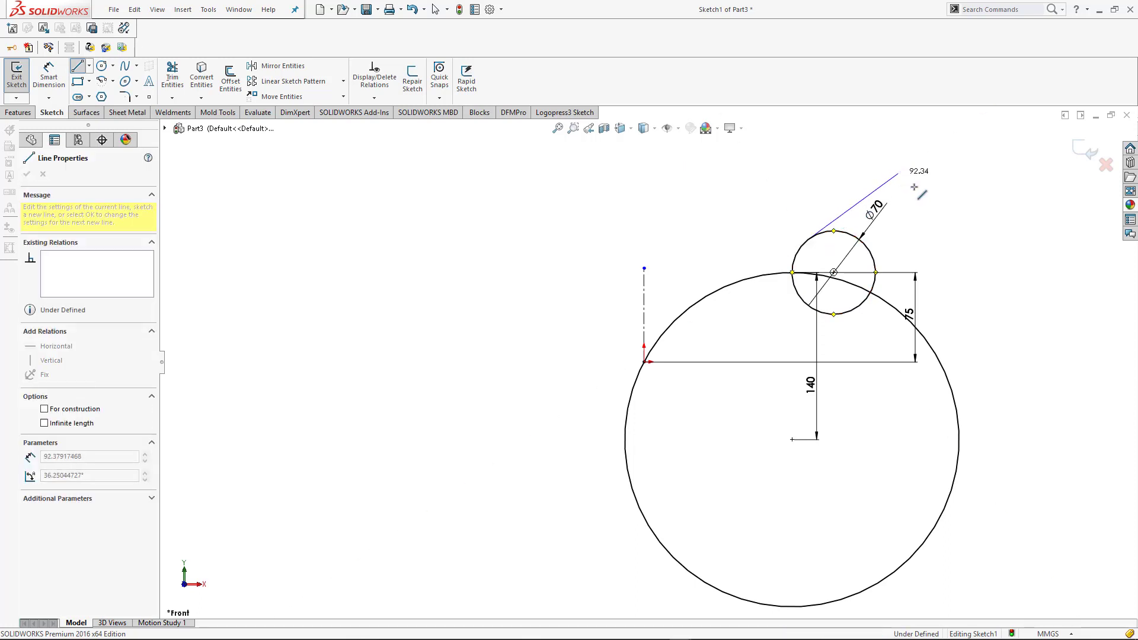
{"action": "key", "text": "Escape"}
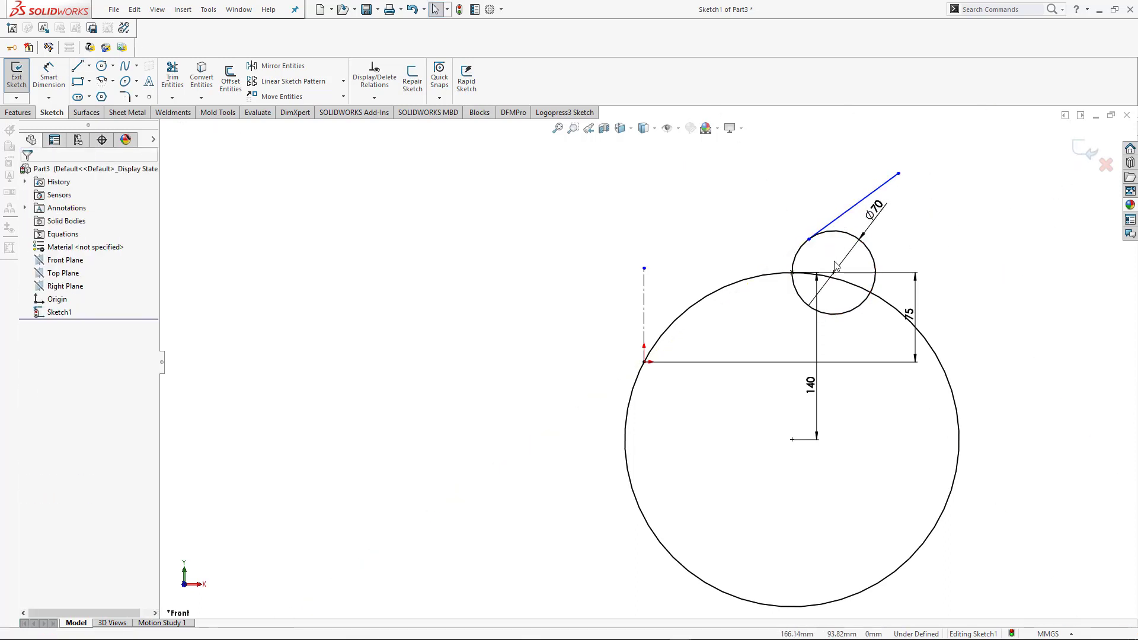
Dimension the vertical distance from the large circle's top point to the slanted line's upper endpoint as 75 mm
{"action": "key", "text": "d"}
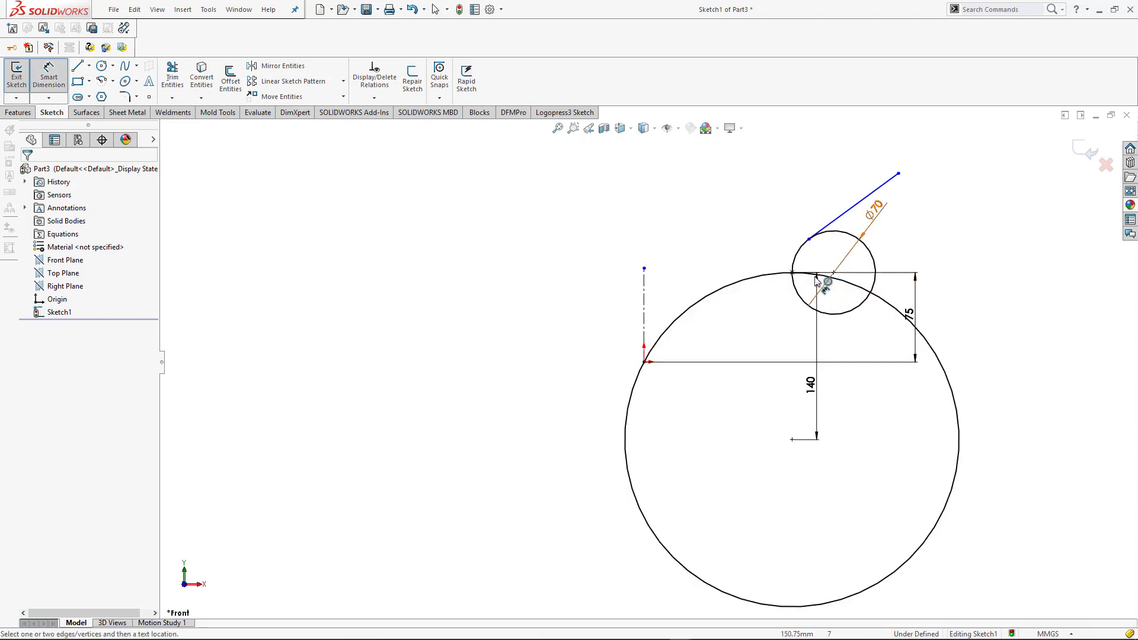
{"action": "left_click", "coordinate": [792, 273]}
{"action": "left_click", "coordinate": [898, 173]}
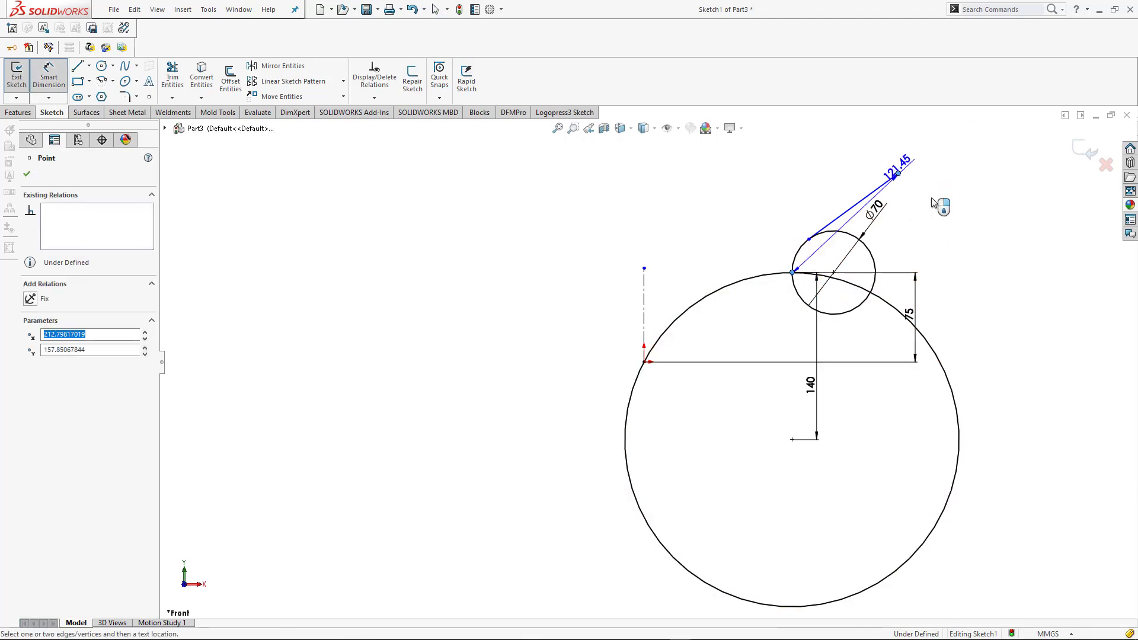
{"action": "left_click", "coordinate": [947, 234]}
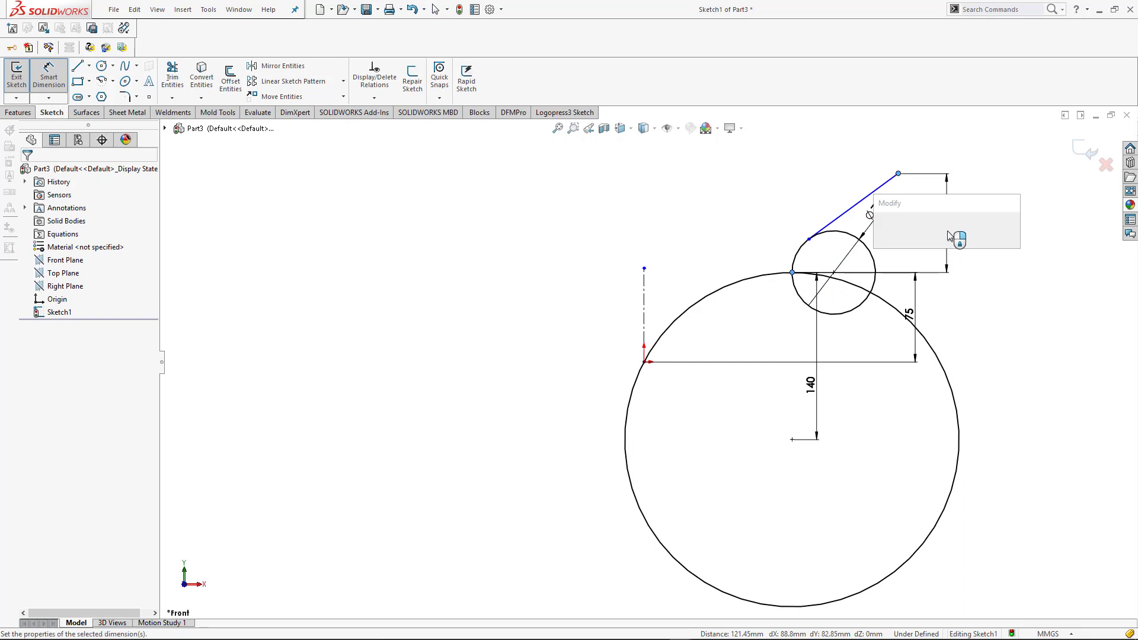
{"action": "type", "text": "75"}
{"action": "key", "text": "Return"}
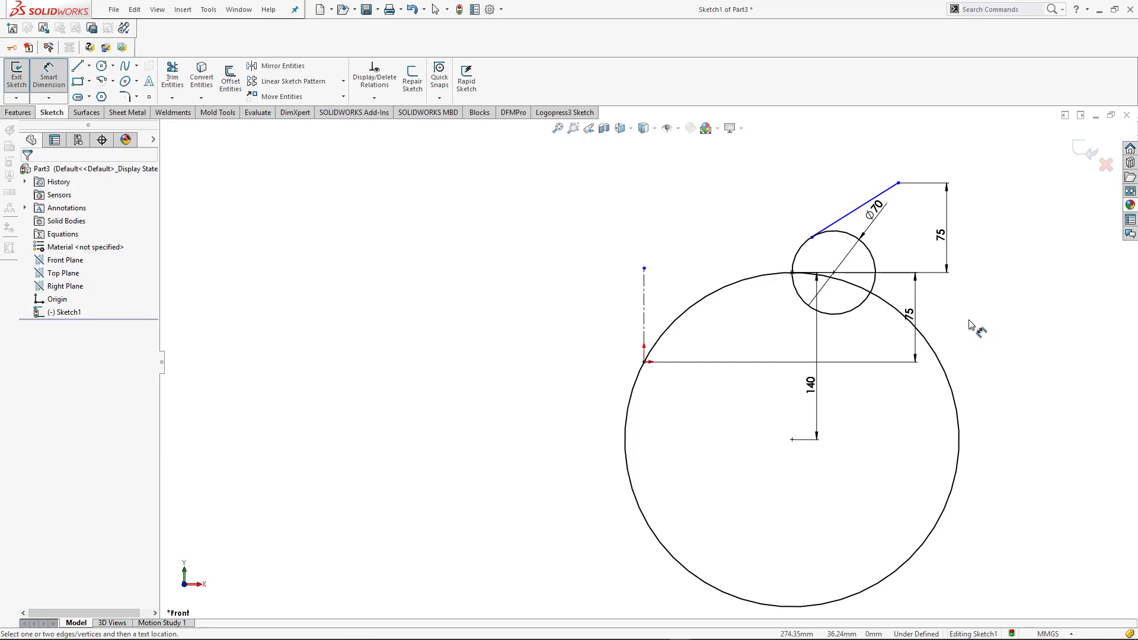
Try to dimension the horizontal distance between the origin and the large circle's top point
{"action": "left_click", "coordinate": [644, 361]}
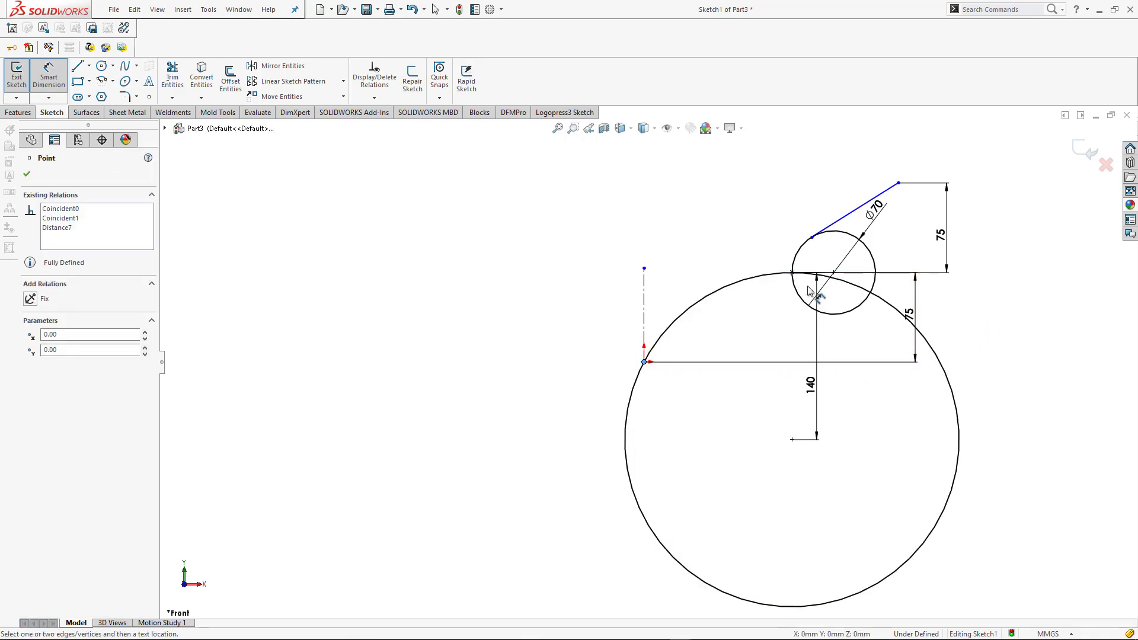
{"action": "left_click", "coordinate": [792, 272]}
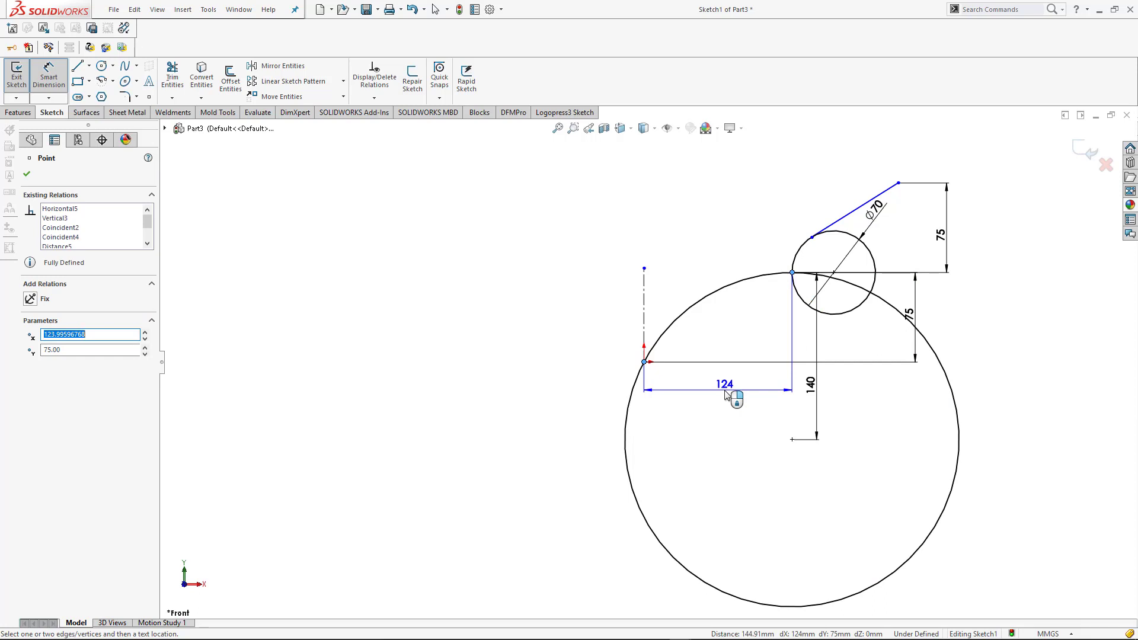
{"action": "left_click", "coordinate": [725, 394]}
{"action": "key", "text": "Escape"}
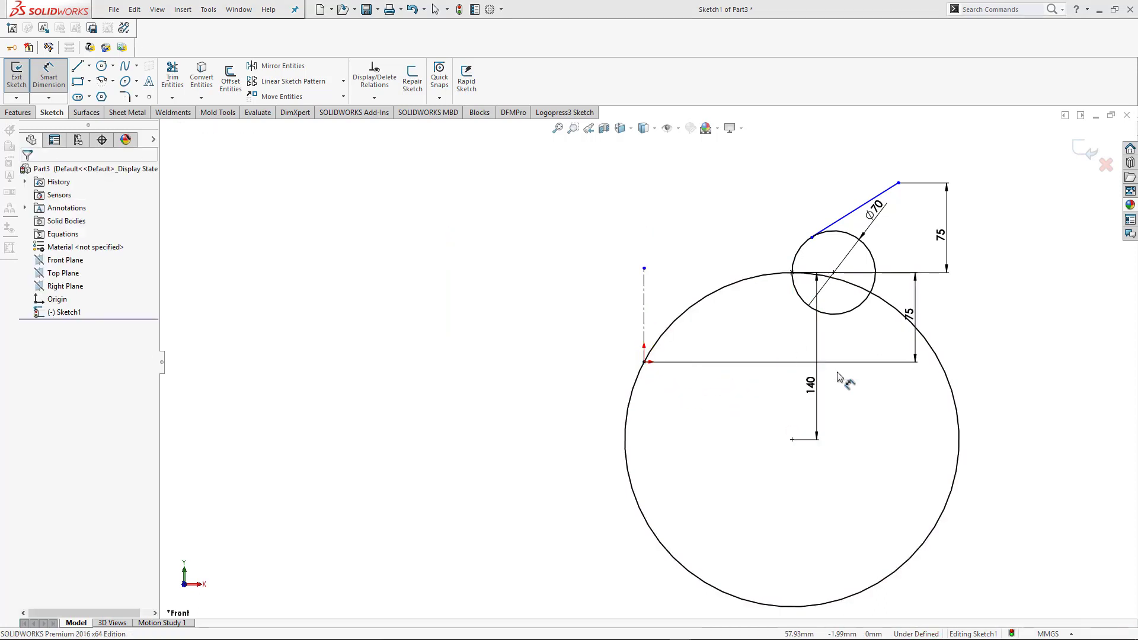
{"action": "key", "text": "Escape"}
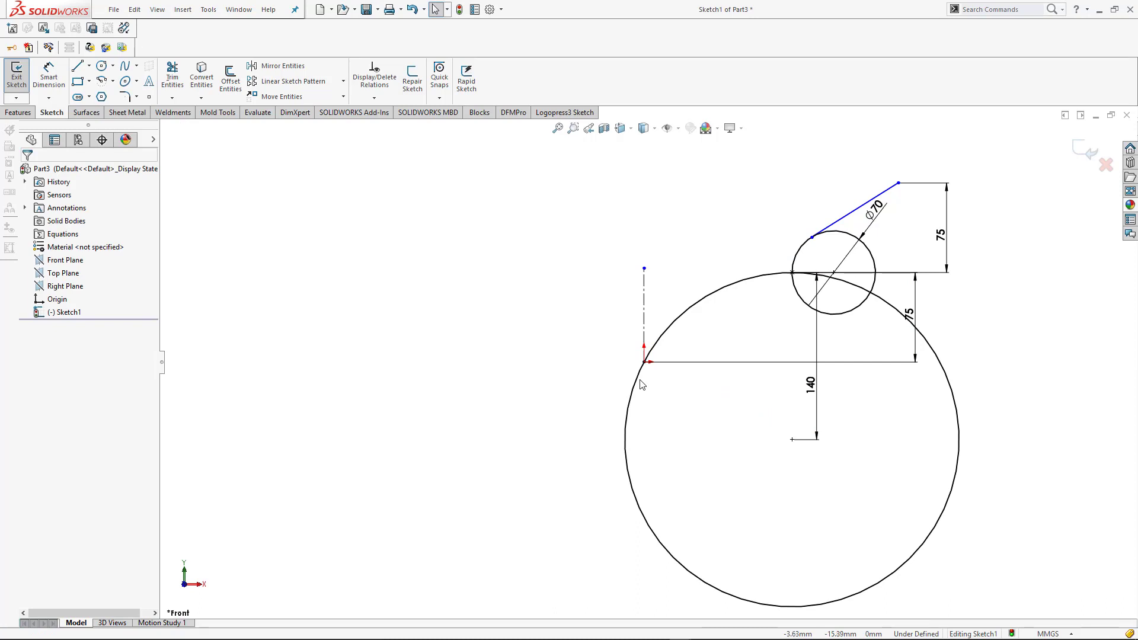
Replace the large circle's 140 mm vertical dimension with a 140 mm horizontal dimension between the origin and the circle's top point
{"action": "left_click", "coordinate": [788, 399]}
{"action": "key", "text": "Delete"}
{"action": "key", "text": "d"}
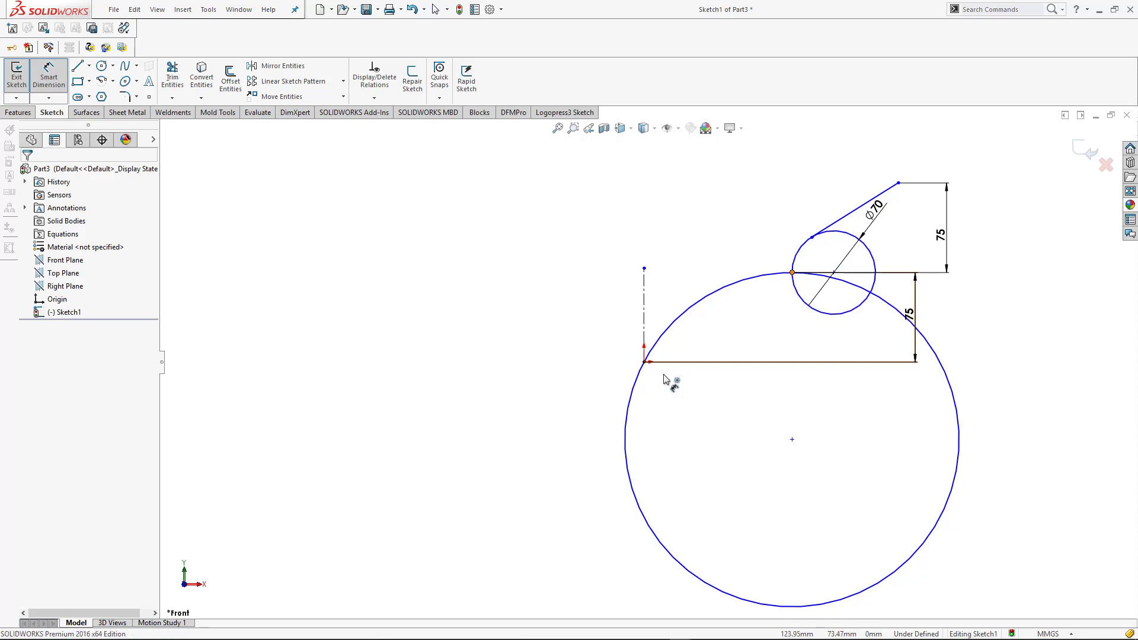
{"action": "left_click", "coordinate": [644, 363]}
{"action": "left_click", "coordinate": [643, 363]}
{"action": "left_click", "coordinate": [731, 407]}
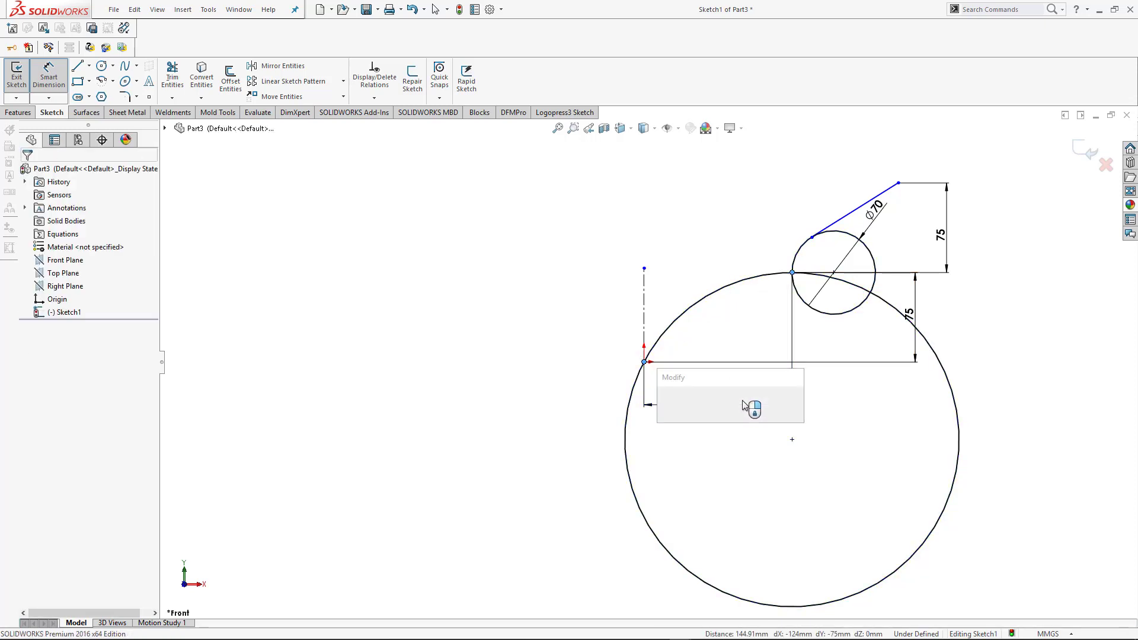
{"action": "type", "text": "140"}
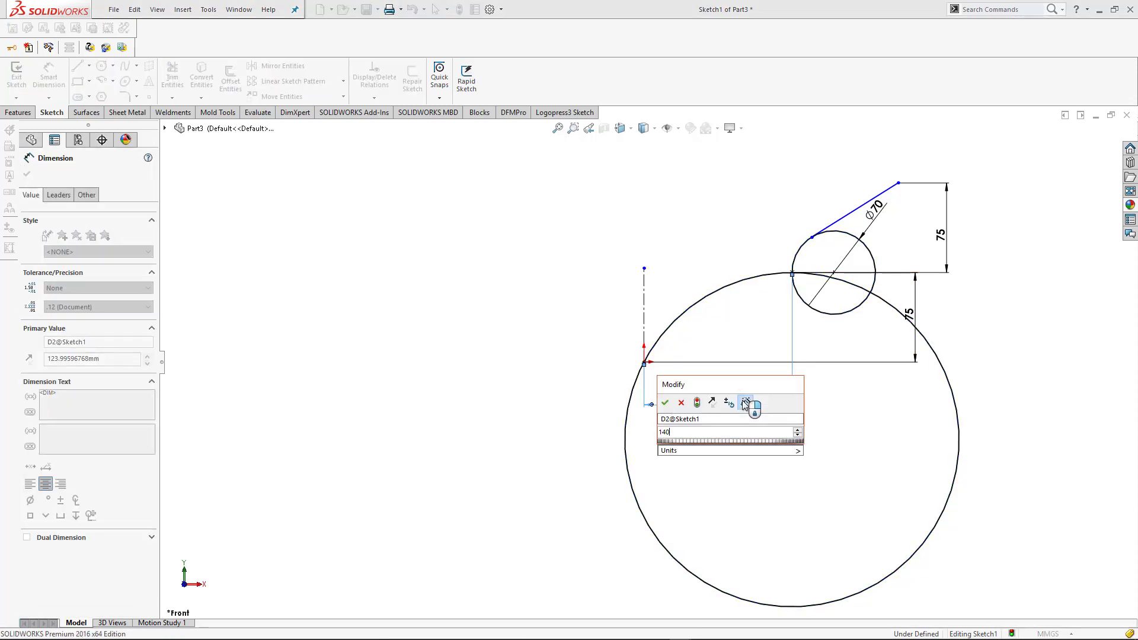
{"action": "left_click", "coordinate": [665, 402]}
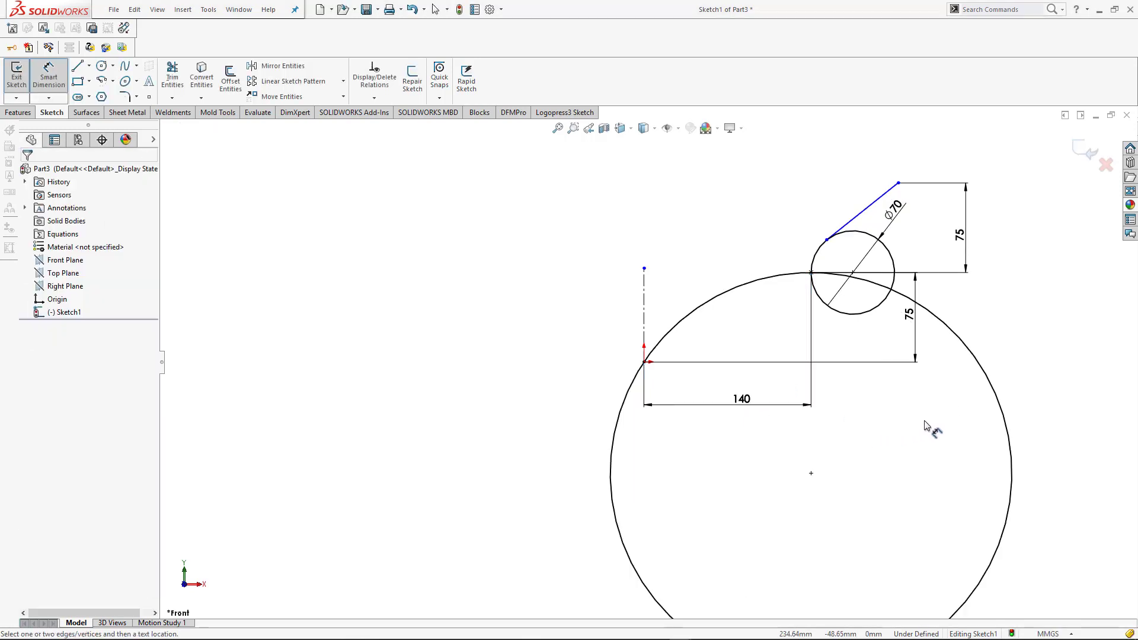
{"action": "key", "text": "Escape"}
Add a tangent relation between the slanted line and the small circle
{"action": "left_click_drag", "start_coordinate": [838, 242], "coordinate": [803, 218]}
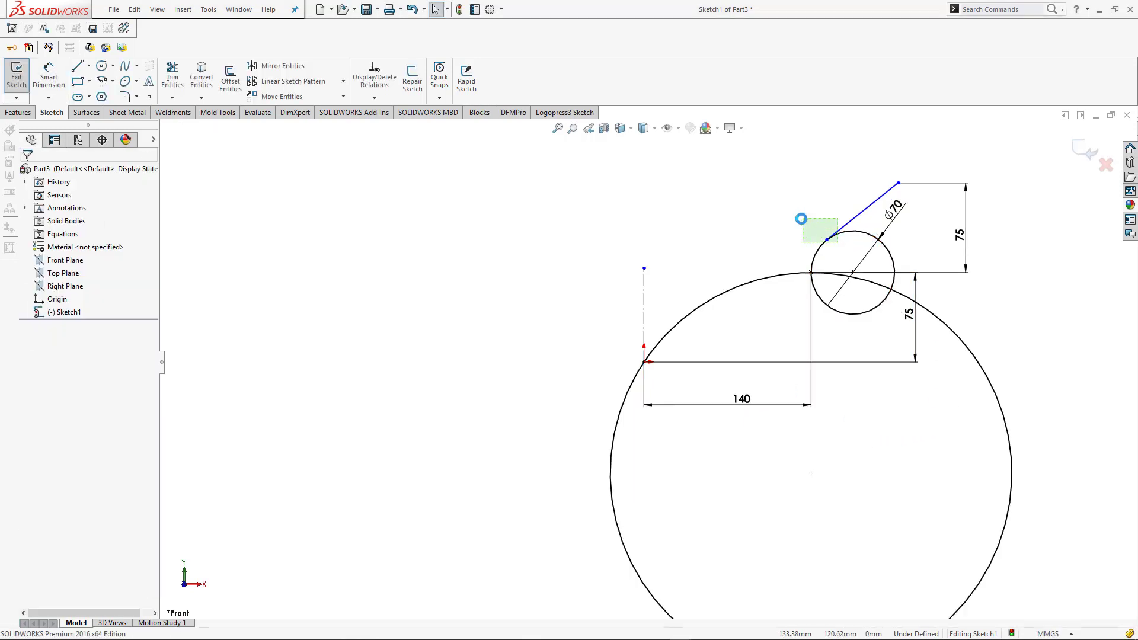
{"action": "left_click", "coordinate": [30, 366]}
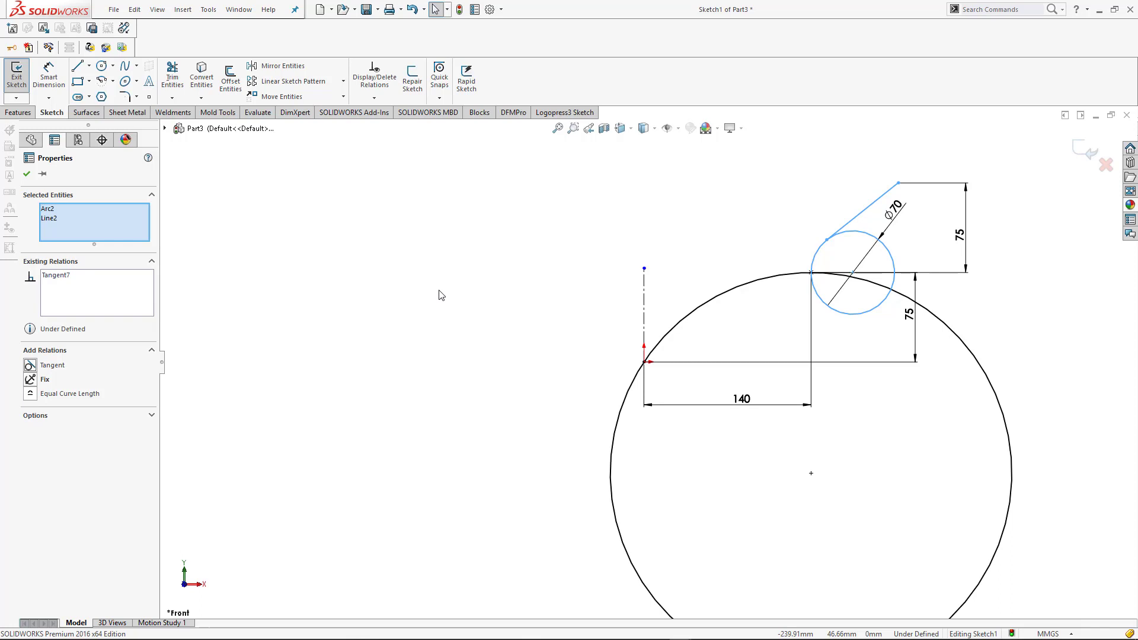
Dimension the horizontal distance from the origin to the slanted line's upper endpoint as 220 mm
{"action": "left_click", "coordinate": [412, 332]}
{"action": "right_click_drag", "start_coordinate": [411, 333], "coordinate": [417, 281]}
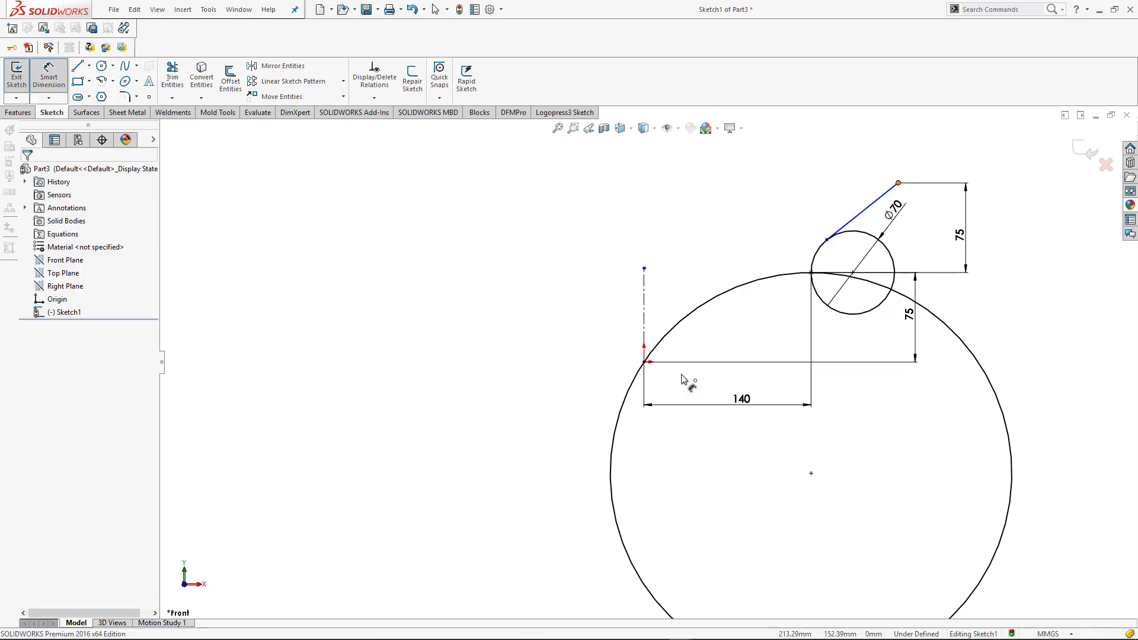
{"action": "left_click", "coordinate": [644, 362]}
{"action": "left_click", "coordinate": [898, 182]}
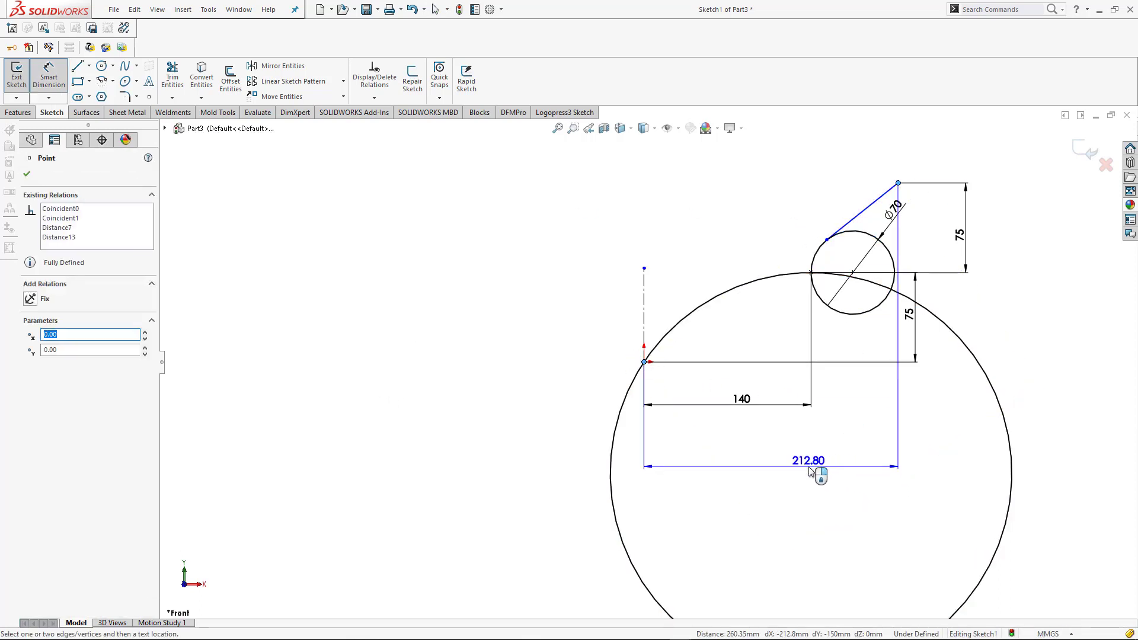
{"action": "left_click", "coordinate": [809, 471]}
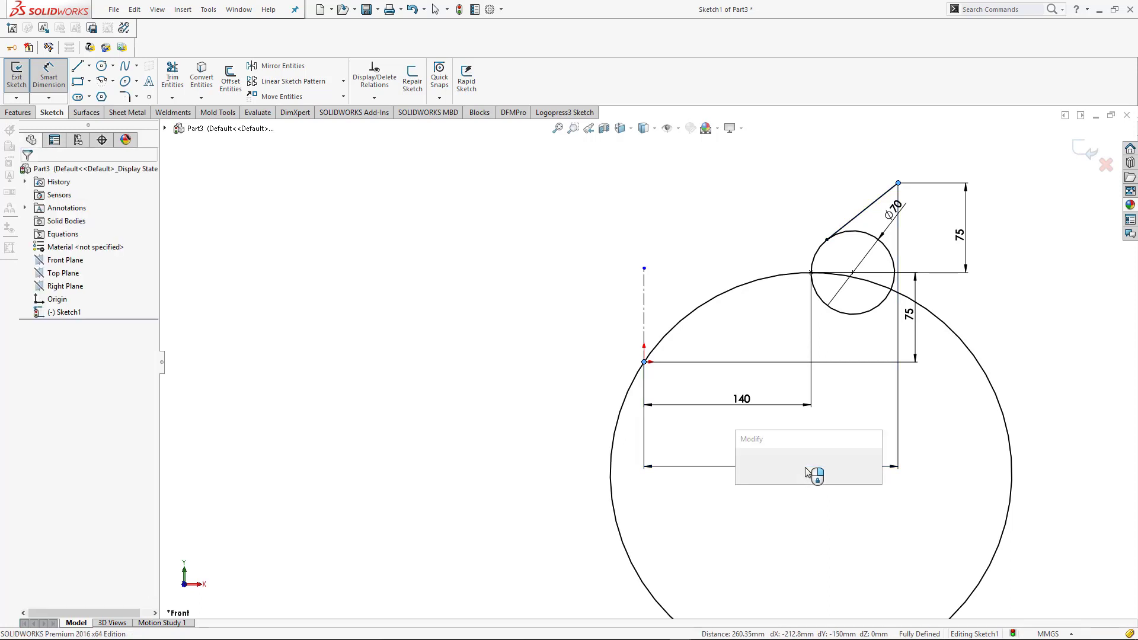
{"action": "type", "text": "220"}
{"action": "key", "text": "Return"}
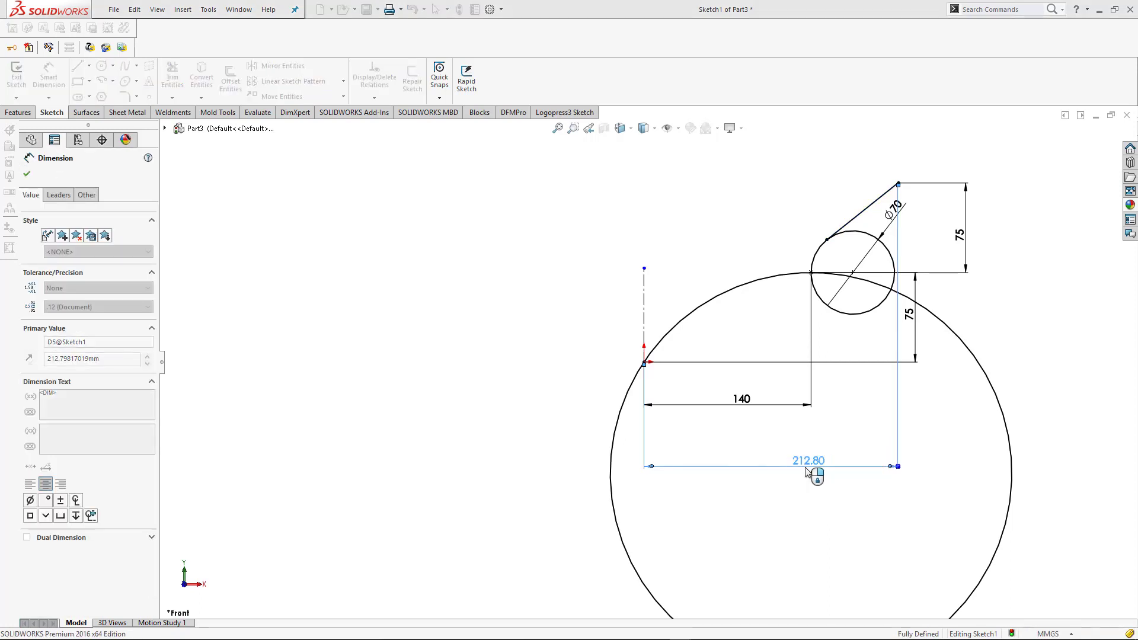
{"action": "key", "text": "Escape"}
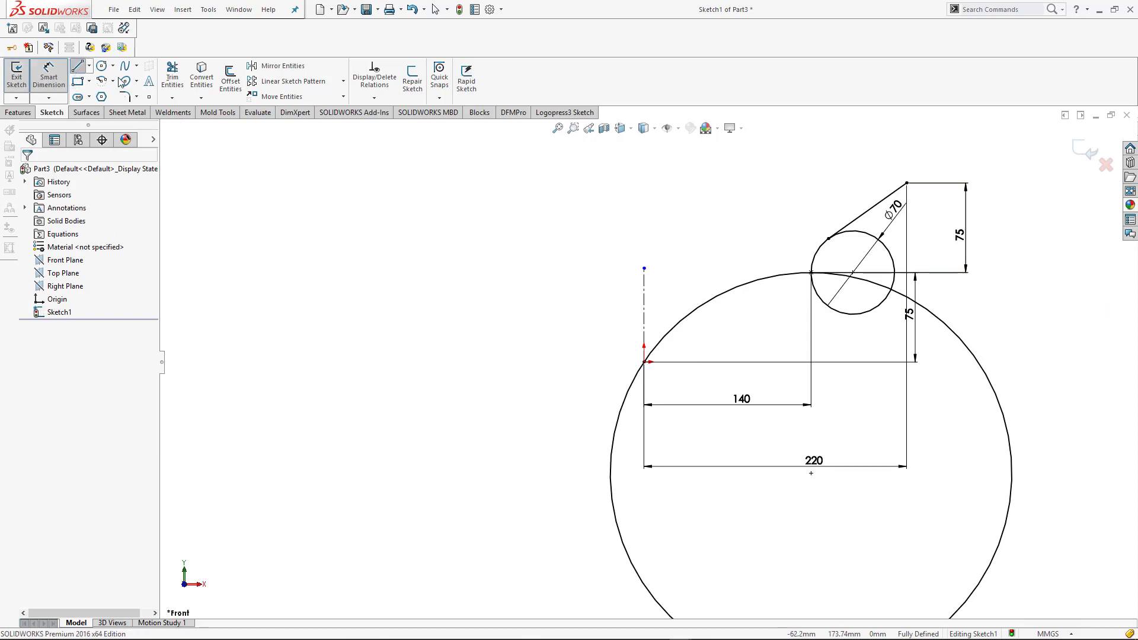
Draw a horizontal line about 220 mm long from the slanted line's upper endpoint to a point directly above the origin
{"action": "key", "text": "l"}
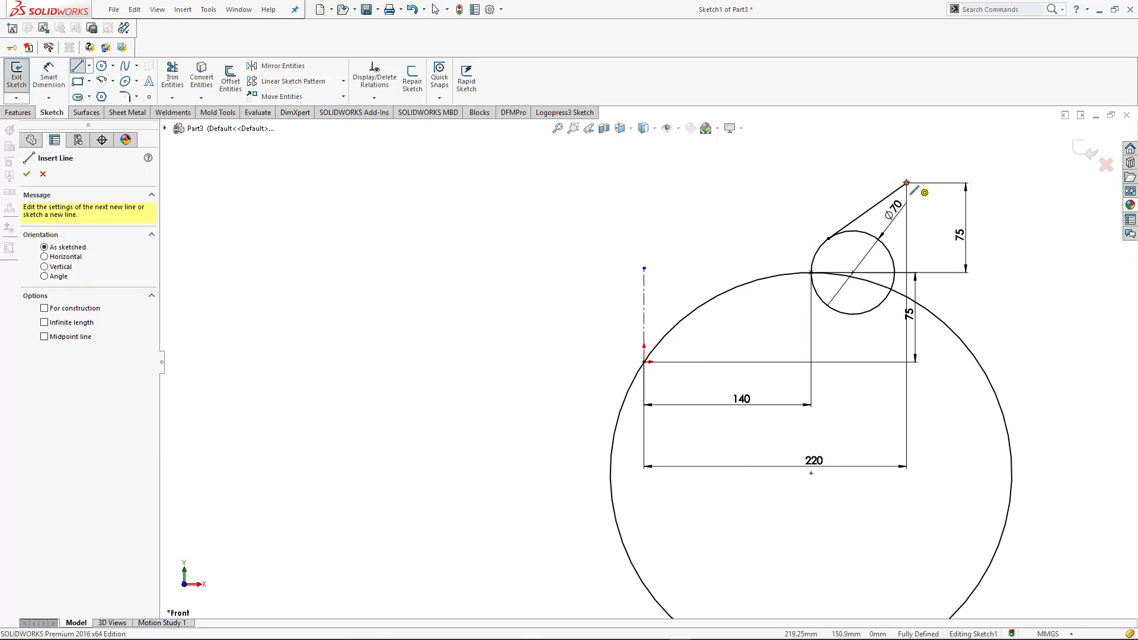
{"action": "left_click", "coordinate": [906, 182]}
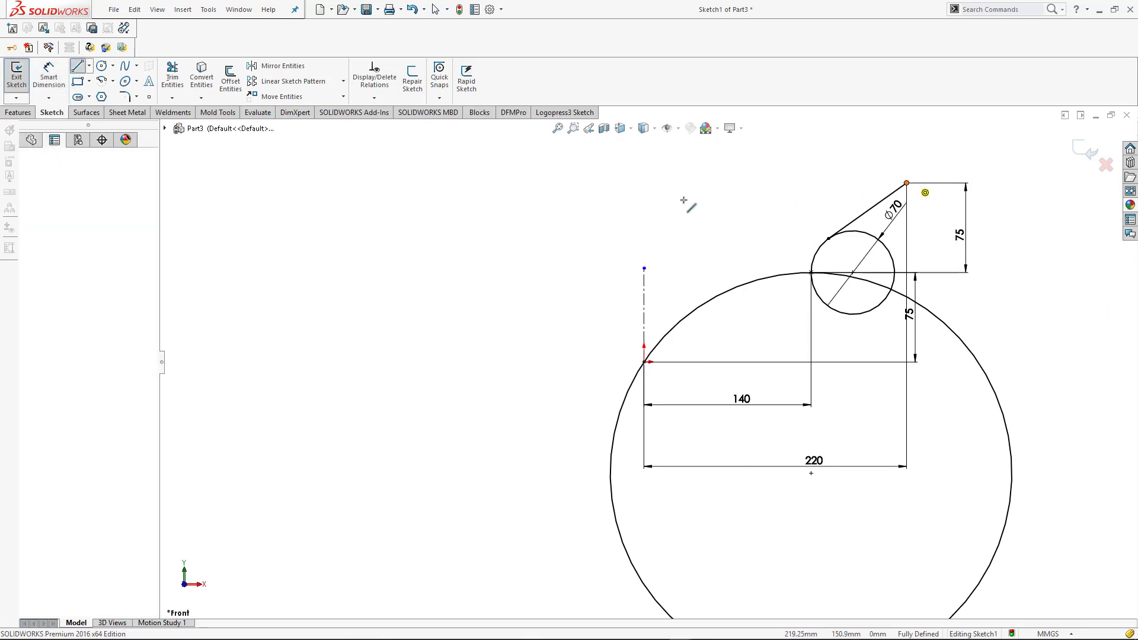
{"action": "double_click", "coordinate": [645, 182]}
{"action": "key", "text": "Escape"}
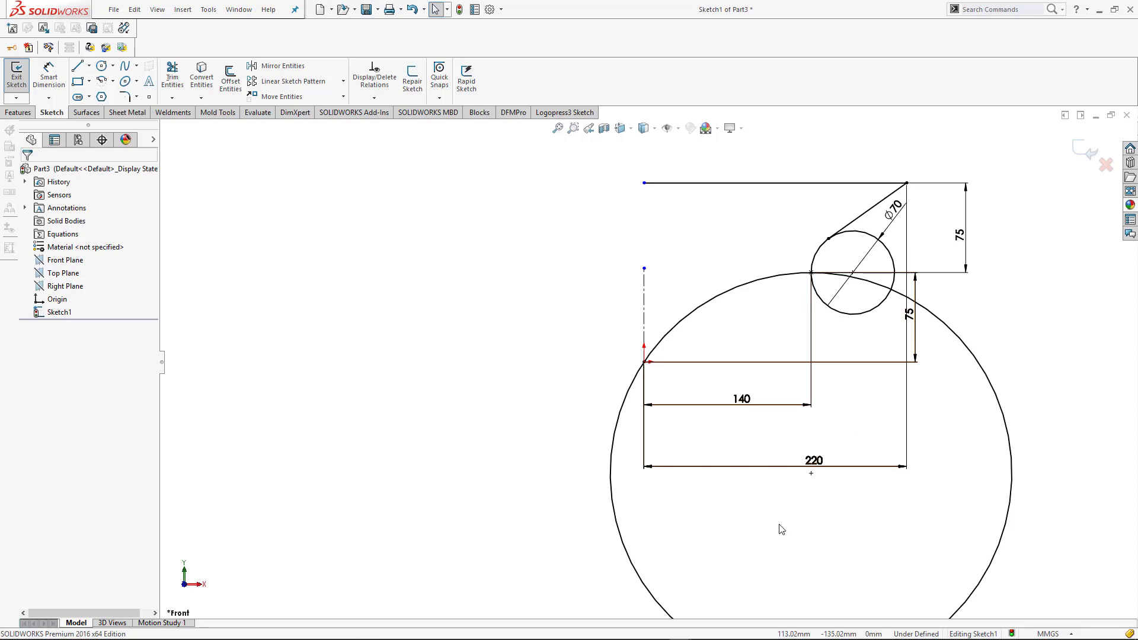
{"action": "right_click_drag", "start_coordinate": [777, 537], "coordinate": [765, 492]}
{"action": "left_click", "coordinate": [697, 305]}
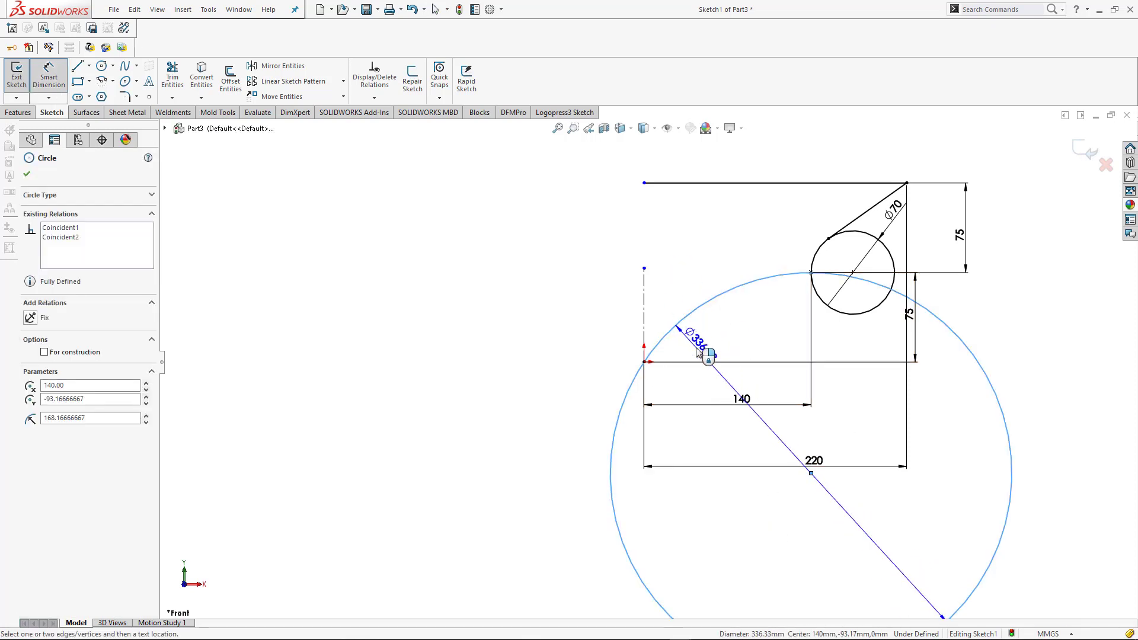
{"action": "key", "text": "Escape"}
{"action": "scroll", "coordinate": [813, 343], "scroll_direction": "up", "scroll_amount": 2}
{"action": "scroll", "coordinate": [956, 340], "scroll_direction": "down", "scroll_amount": 1}
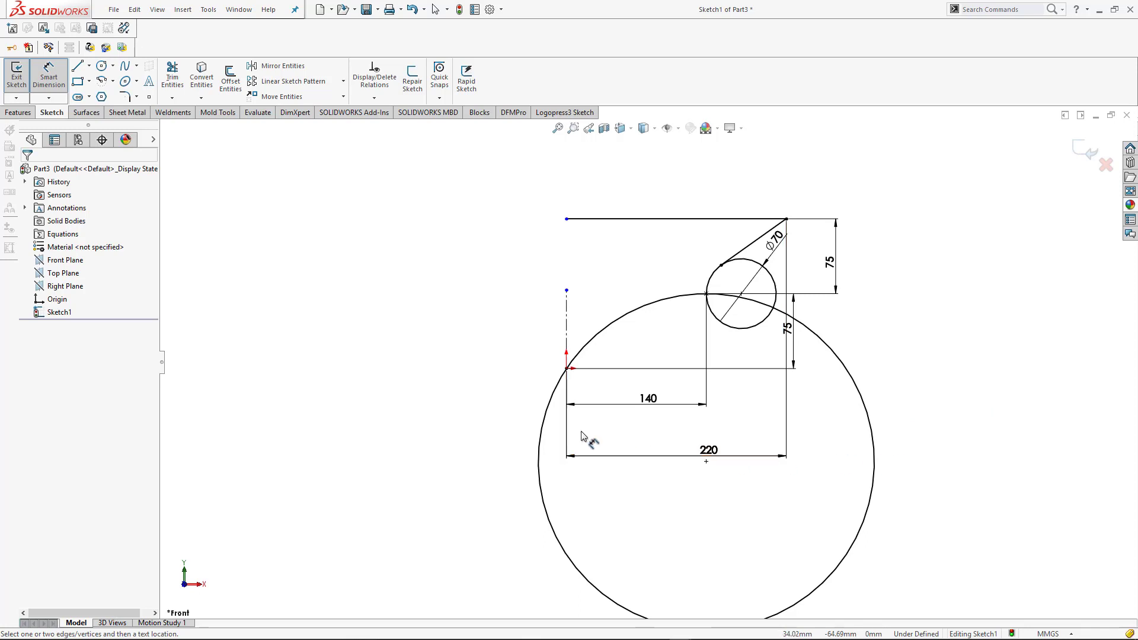
{"action": "key", "text": "Escape"}
Delete the coincident relation between the large circle and the origin
{"action": "scroll", "coordinate": [568, 377], "scroll_direction": "down", "scroll_amount": 5}
{"action": "scroll", "coordinate": [622, 328], "scroll_direction": "down", "scroll_amount": 1}
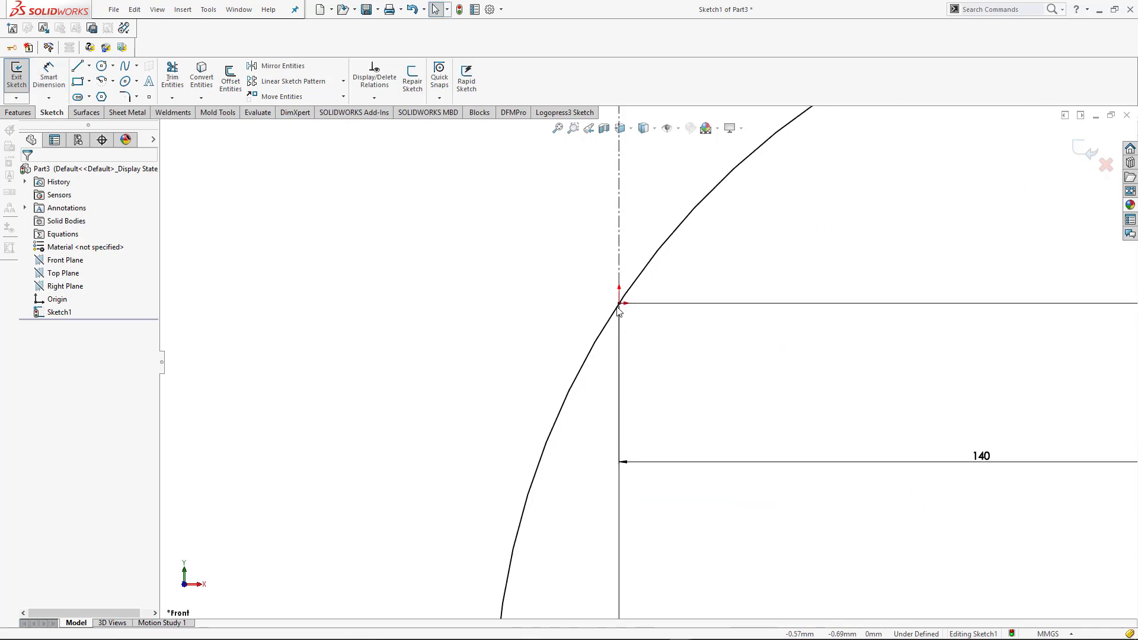
{"action": "left_click", "coordinate": [620, 307]}
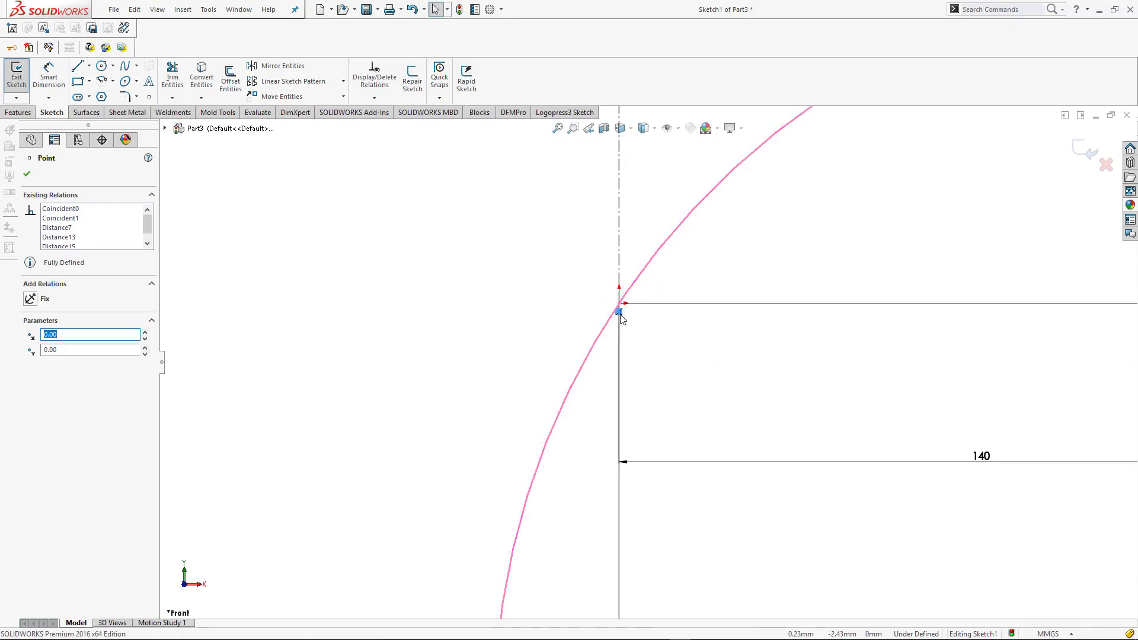
{"action": "key", "text": "Print"}
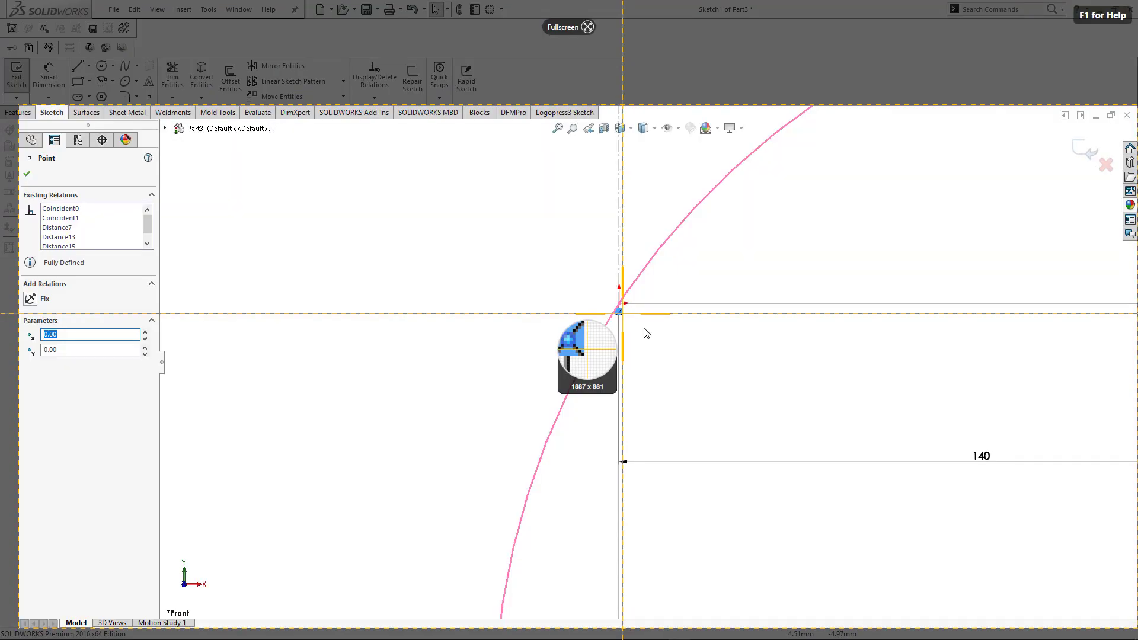
{"action": "key", "text": "Escape"}
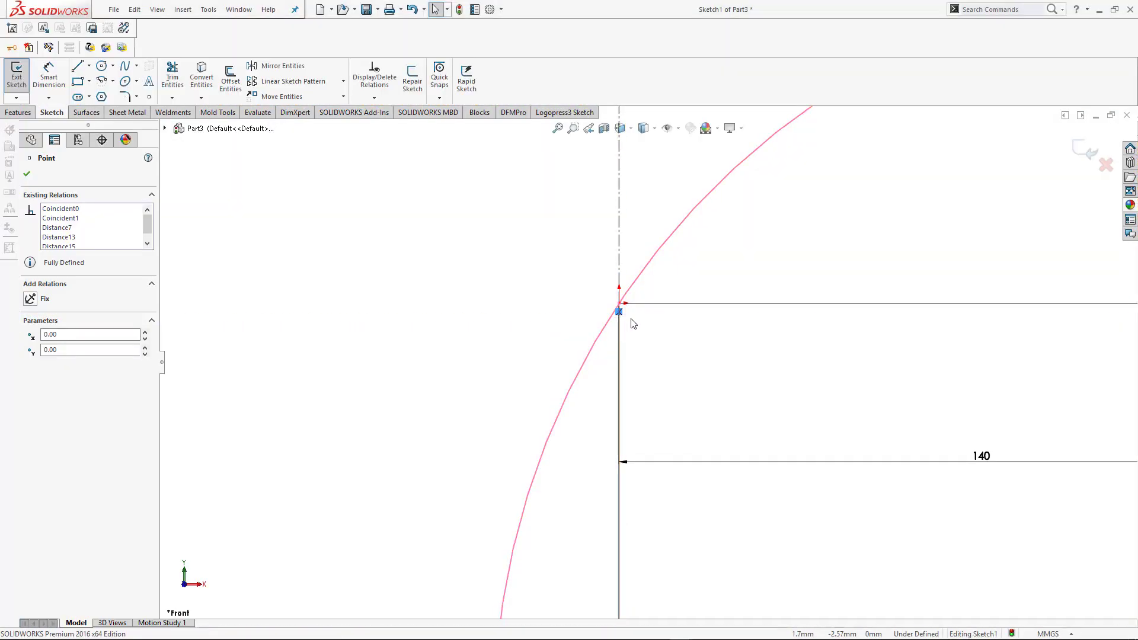
{"action": "scroll", "coordinate": [665, 350], "scroll_direction": "up", "scroll_amount": 6}
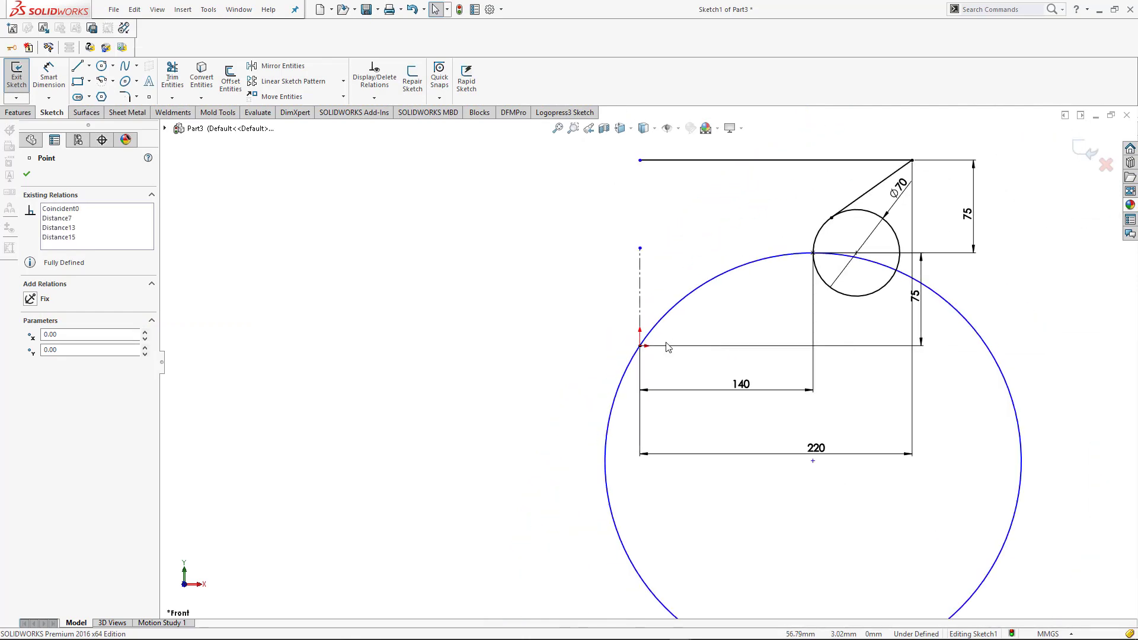
{"action": "key", "text": "Escape"}
Dimension the large circle's diameter as 200 mm
{"action": "left_click", "coordinate": [734, 270]}
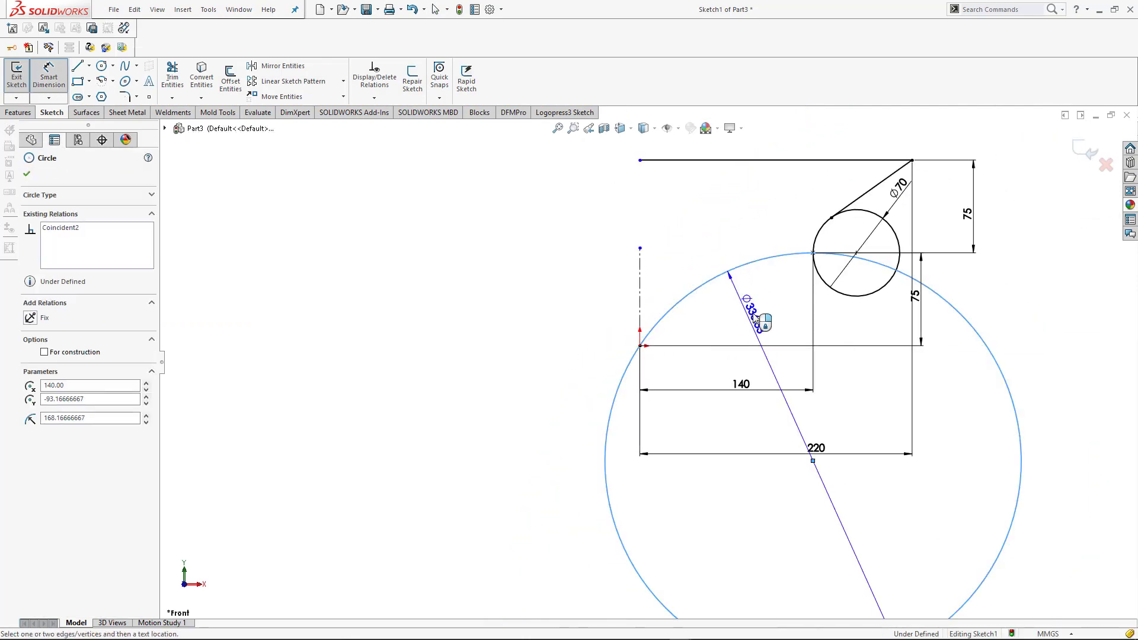
{"action": "left_click", "coordinate": [755, 319]}
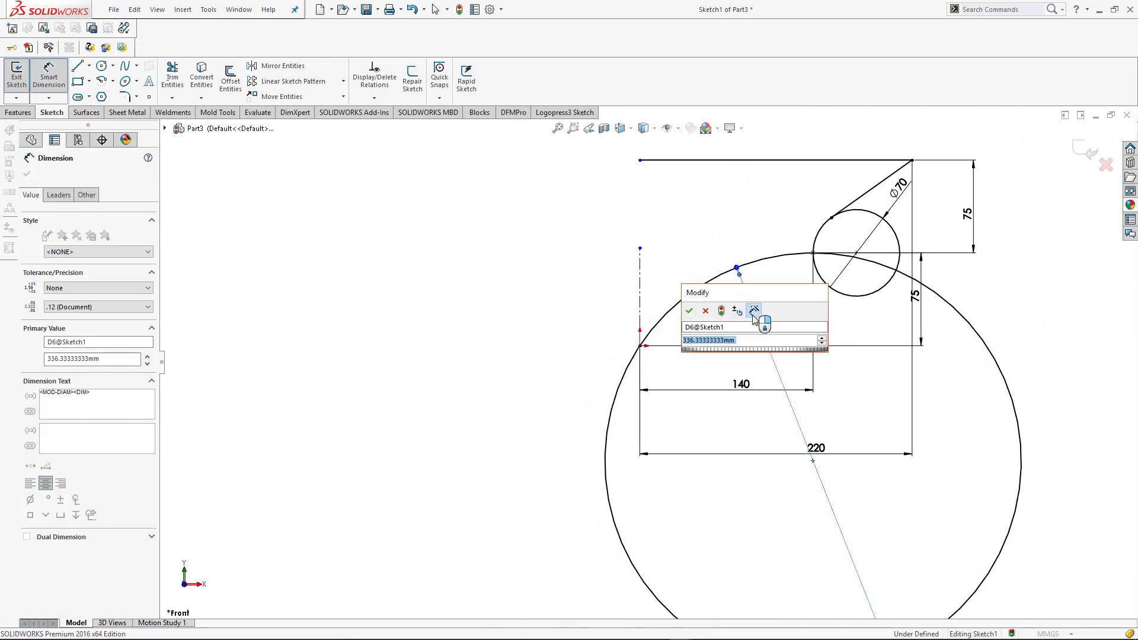
{"action": "type", "text": "200"}
{"action": "key", "text": "Return"}
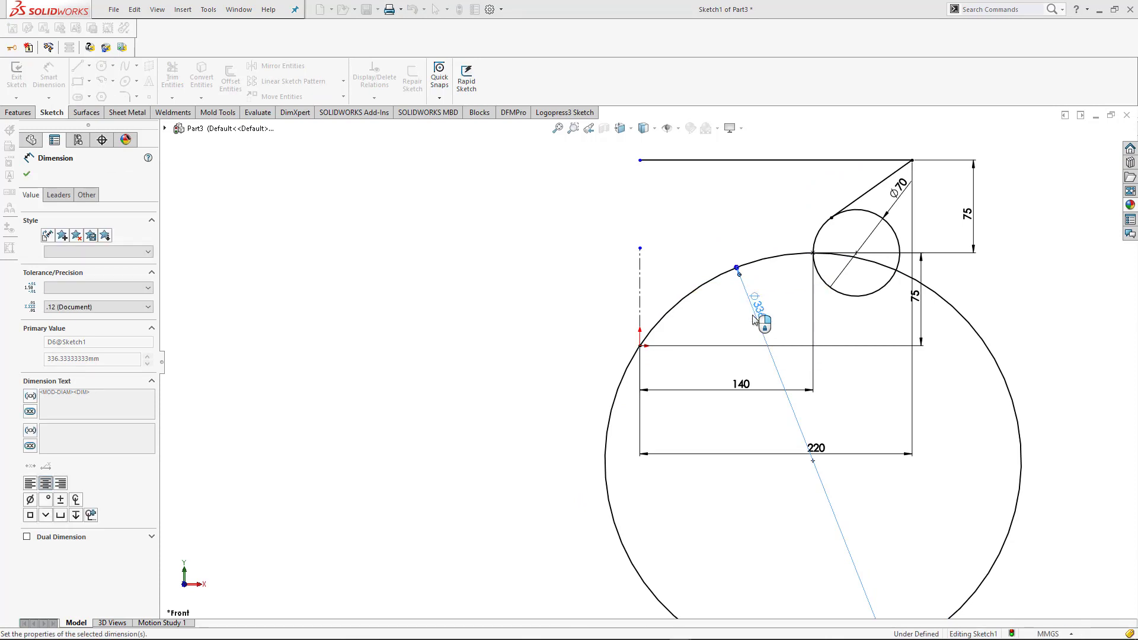
{"action": "left_click", "coordinate": [722, 427]}
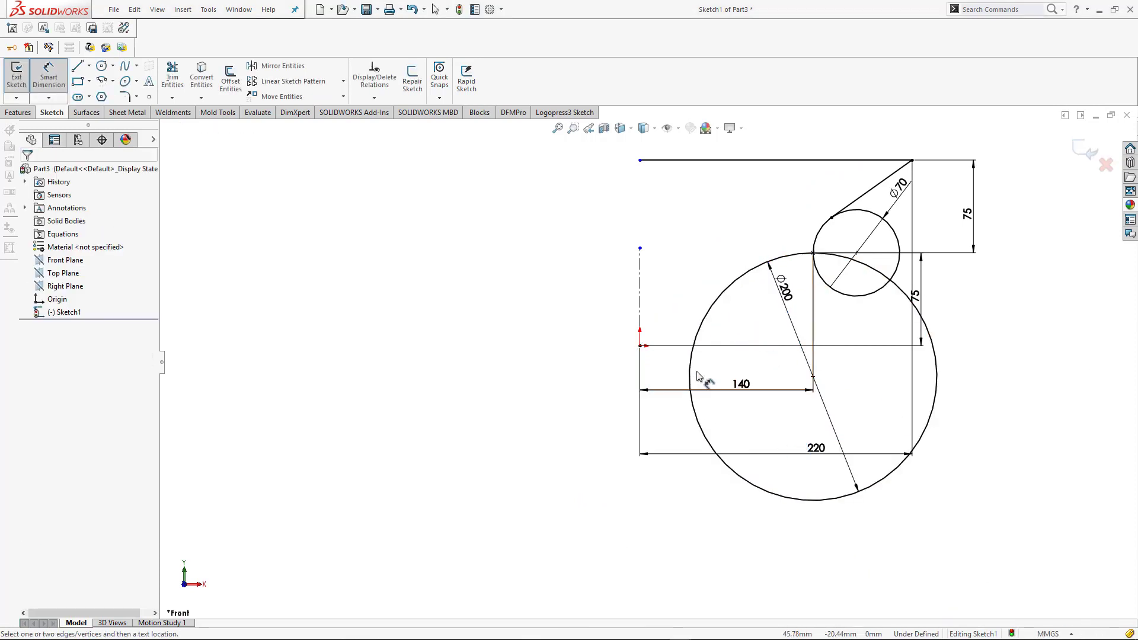
{"action": "key", "text": "Escape"}
Delete the coincident relation between the 200 mm circle and the point at its top
{"action": "left_click", "coordinate": [812, 254]}
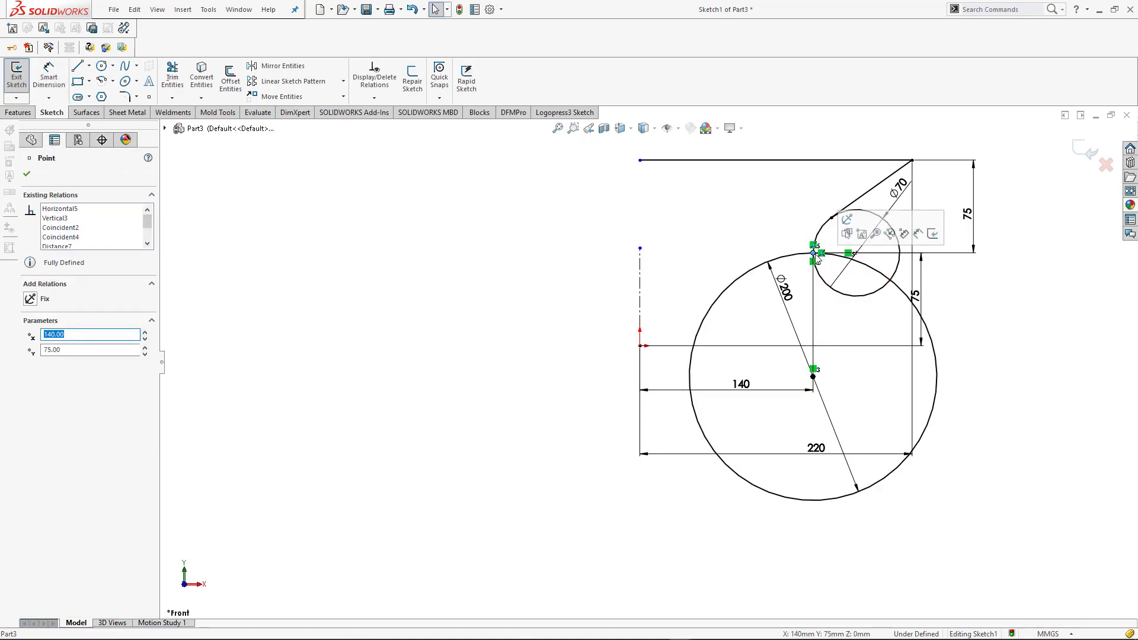
{"action": "left_click", "coordinate": [822, 257]}
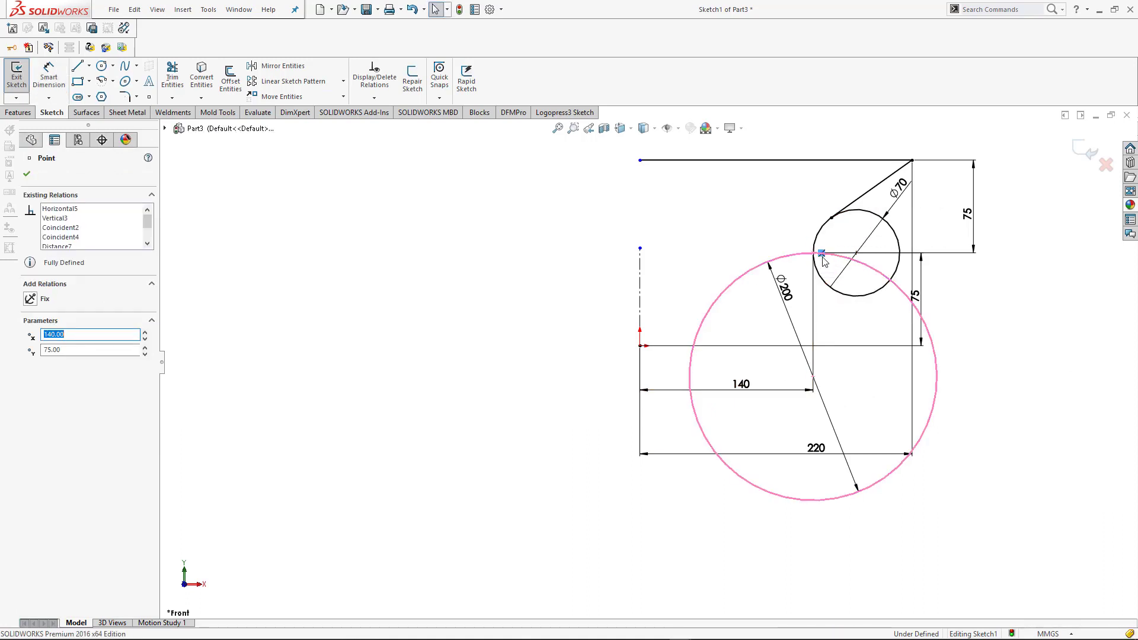
{"action": "key", "text": "Delete"}
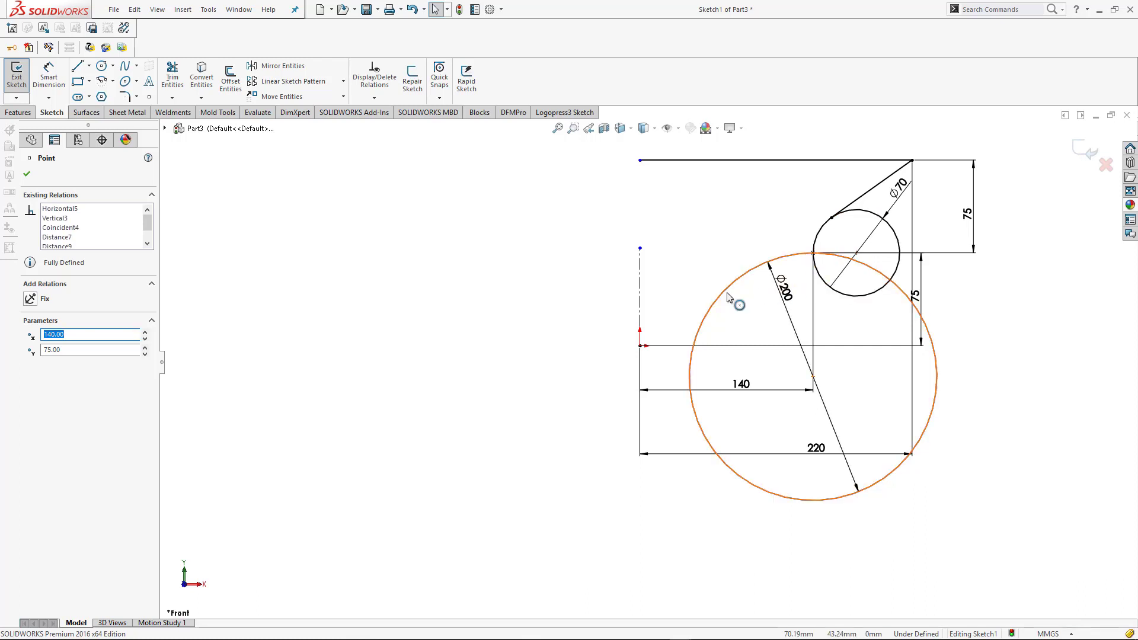
{"action": "left_click_drag", "start_coordinate": [683, 299], "coordinate": [652, 310]}
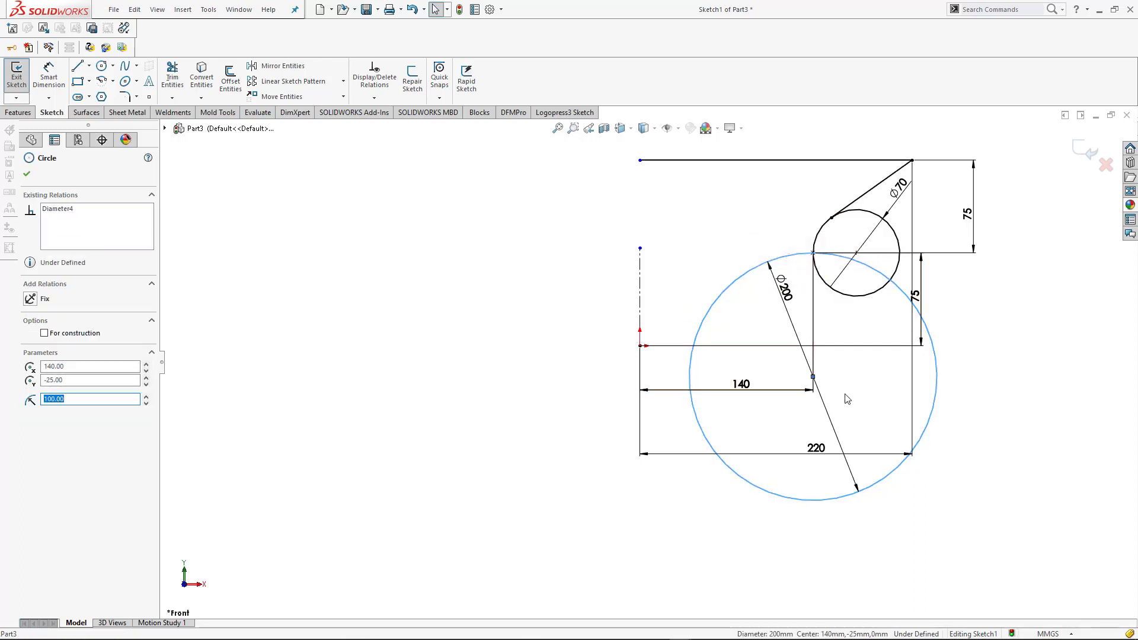
{"action": "left_click", "coordinate": [787, 413]}
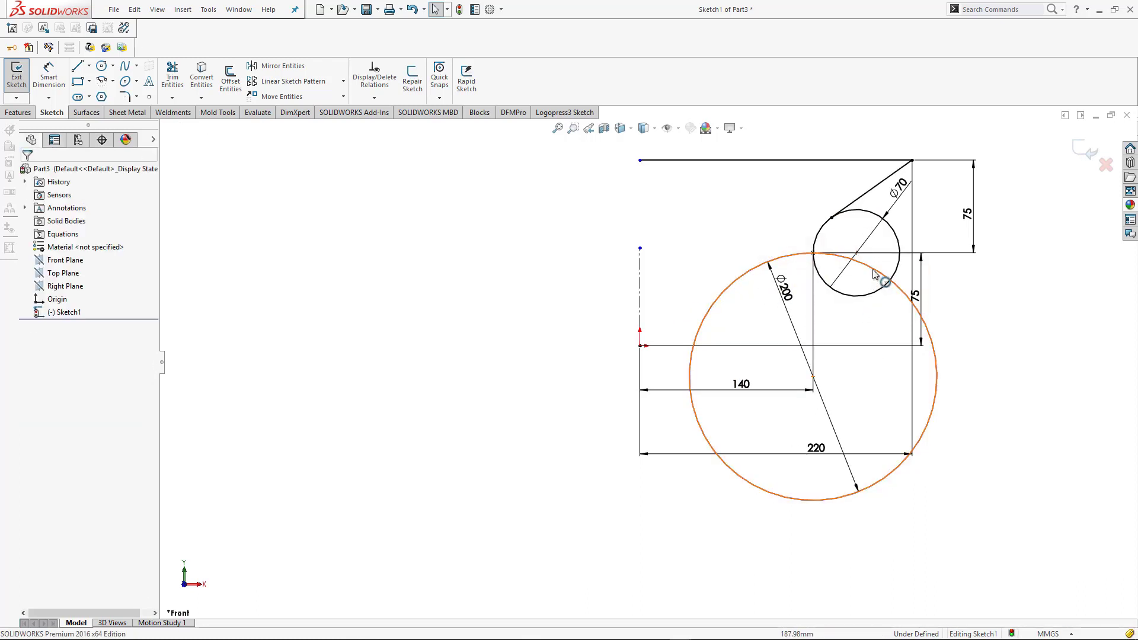
Delete the coincident relation between the 70 mm circle and the point at the top of the 200 mm circle
{"action": "left_click", "coordinate": [812, 254]}
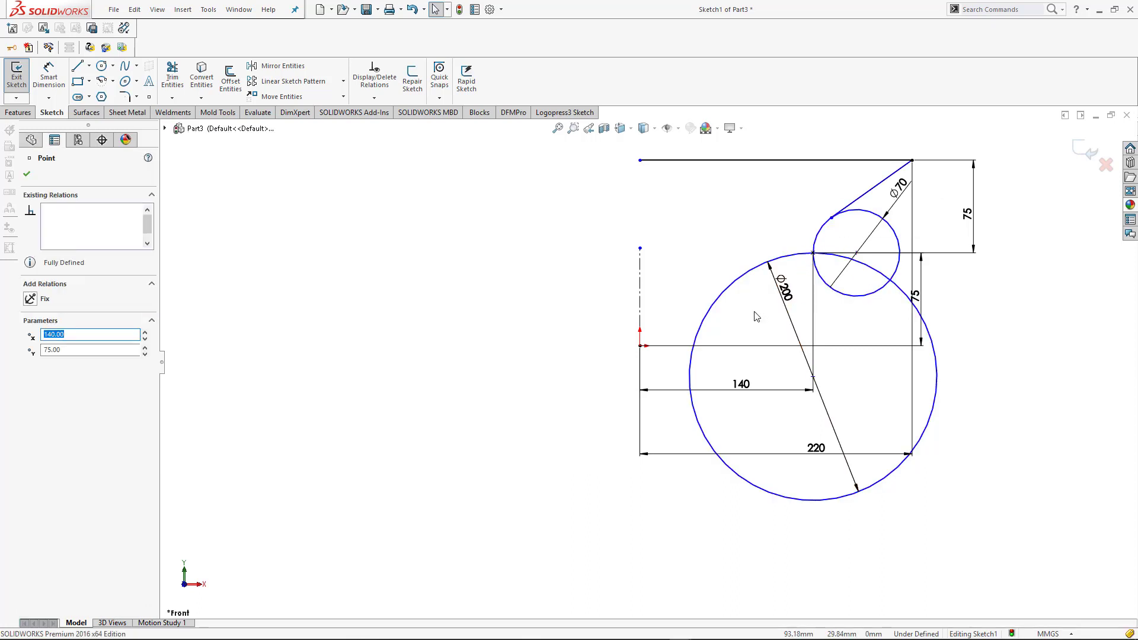
{"action": "left_click", "coordinate": [691, 371]}
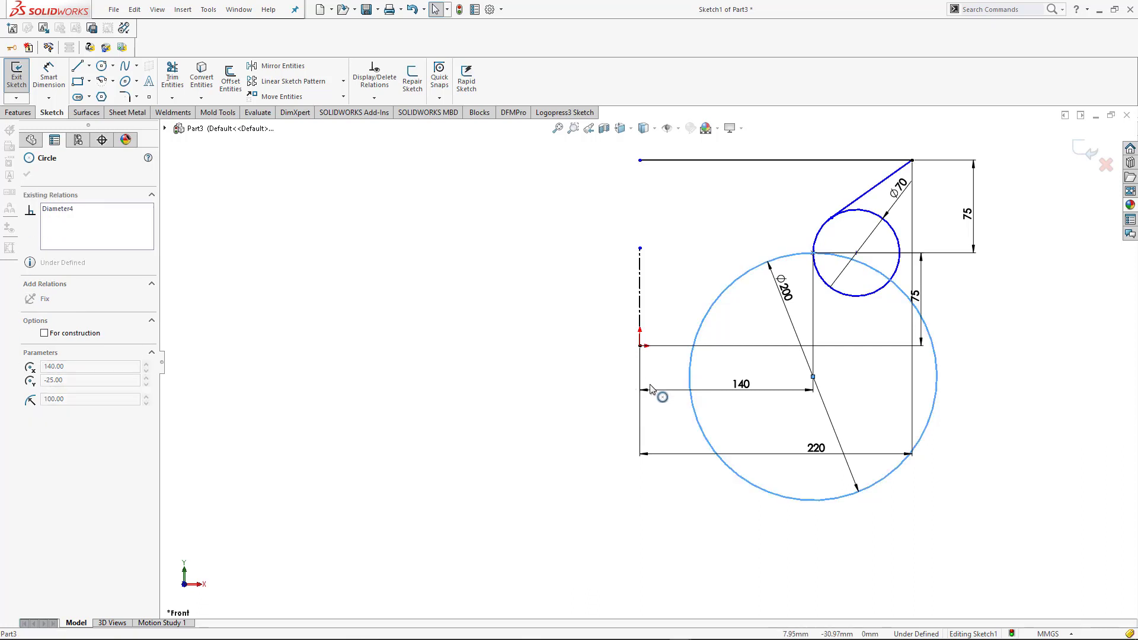
{"action": "left_click", "coordinate": [847, 382]}
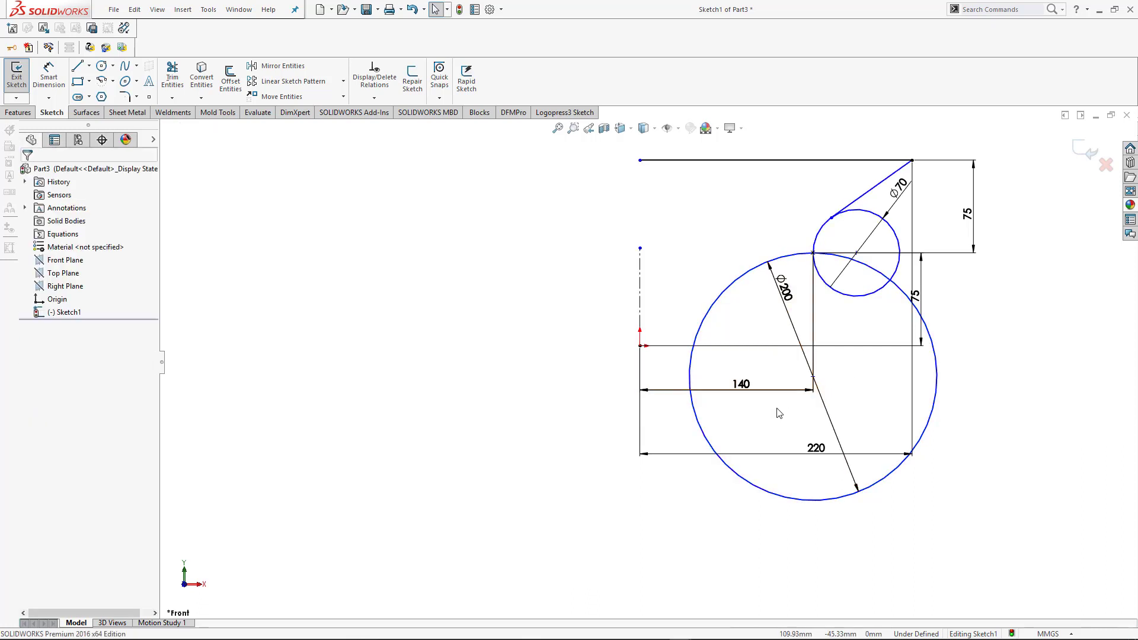
Delete the 140 mm horizontal dimension and move the 200 mm circle's centre down and towards the vertical centerline
{"action": "left_click_drag", "start_coordinate": [776, 416], "coordinate": [737, 379]}
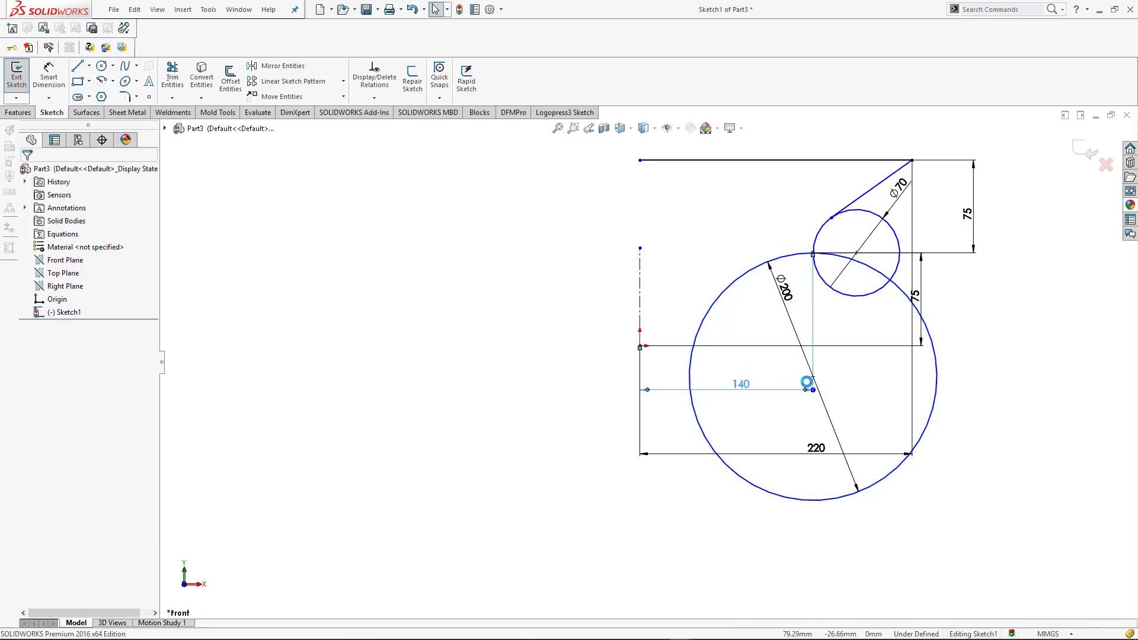
{"action": "key", "text": "Delete"}
{"action": "left_click_drag", "start_coordinate": [812, 376], "coordinate": [756, 402]}
{"action": "left_click", "coordinate": [712, 413]}
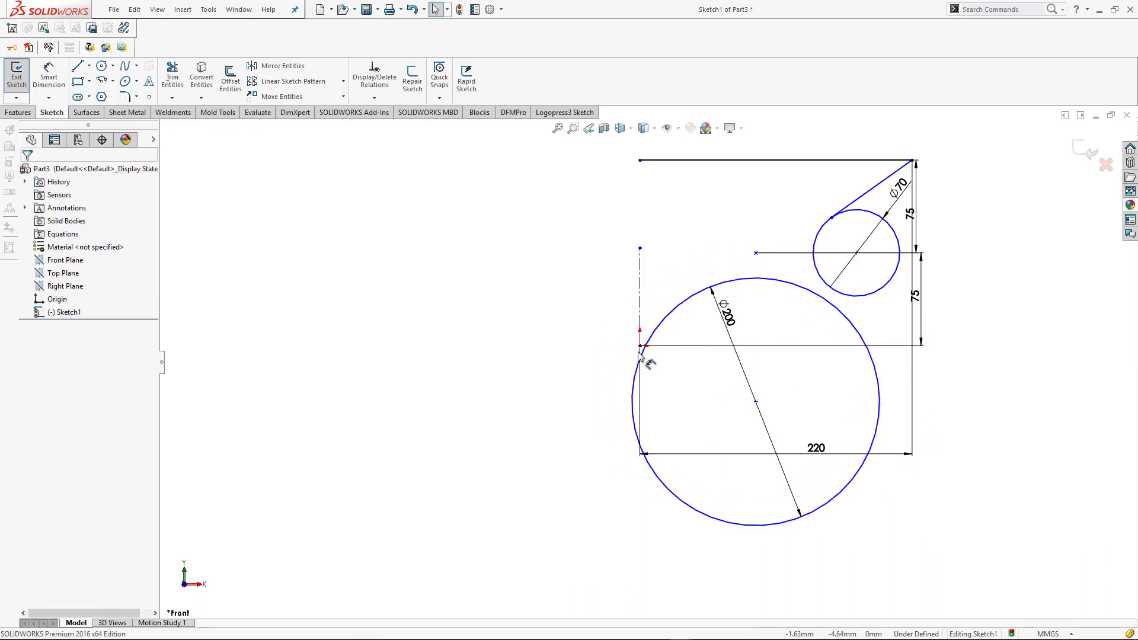
Add a coincident relation between the origin and the 200 mm circle
{"action": "left_click", "coordinate": [641, 348]}
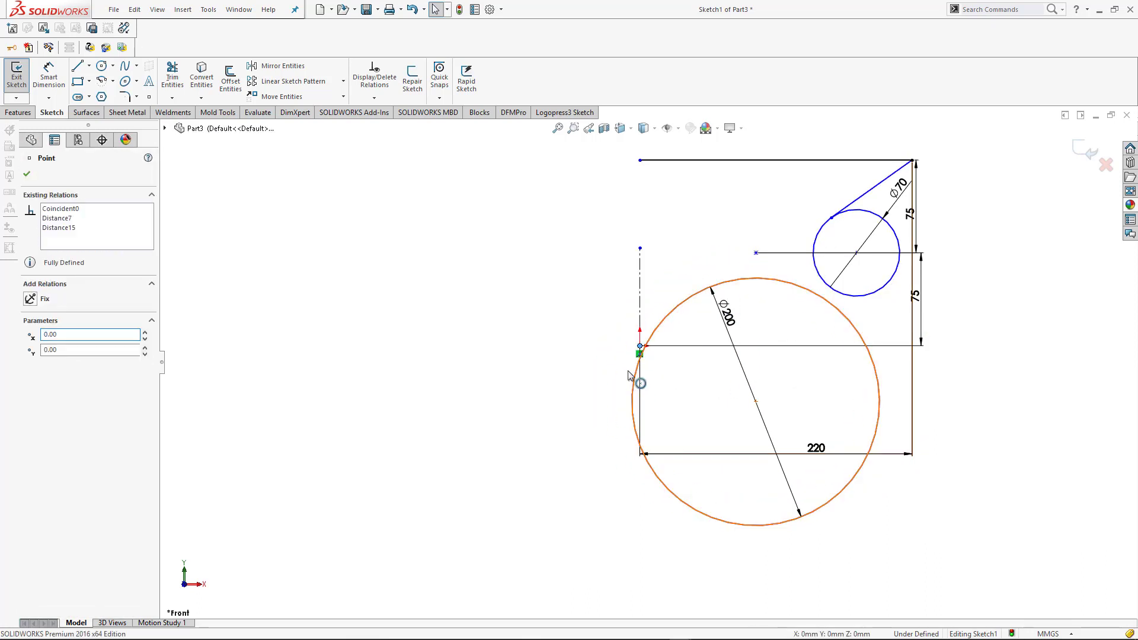
{"action": "left_click", "coordinate": [636, 376], "text": "ctrl"}
{"action": "left_click", "coordinate": [39, 380]}
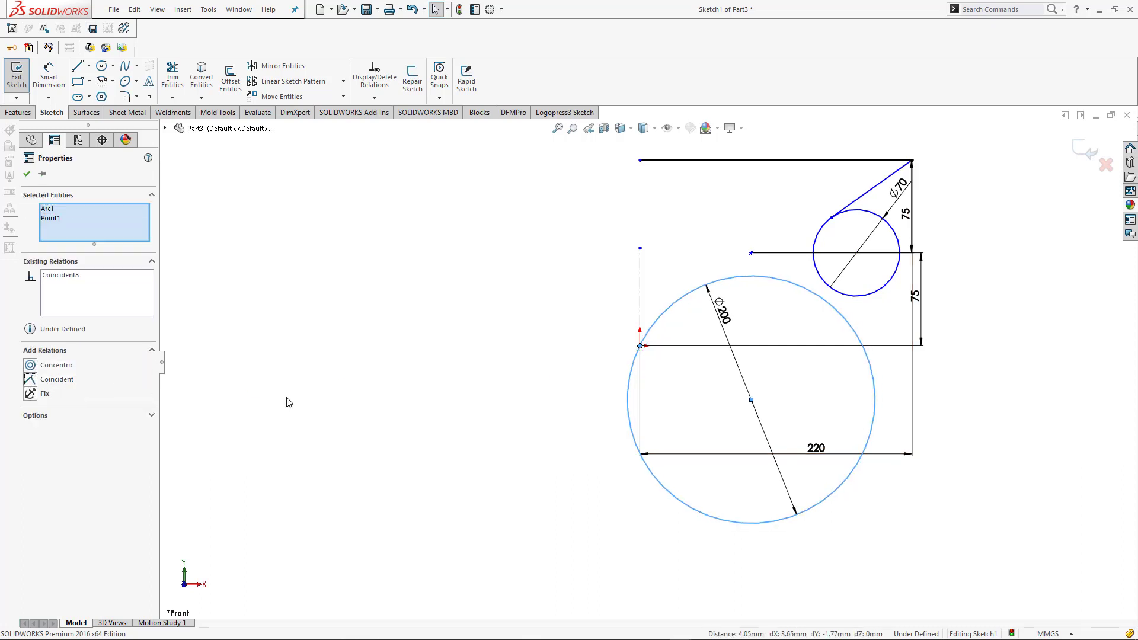
{"action": "left_click", "coordinate": [269, 419]}
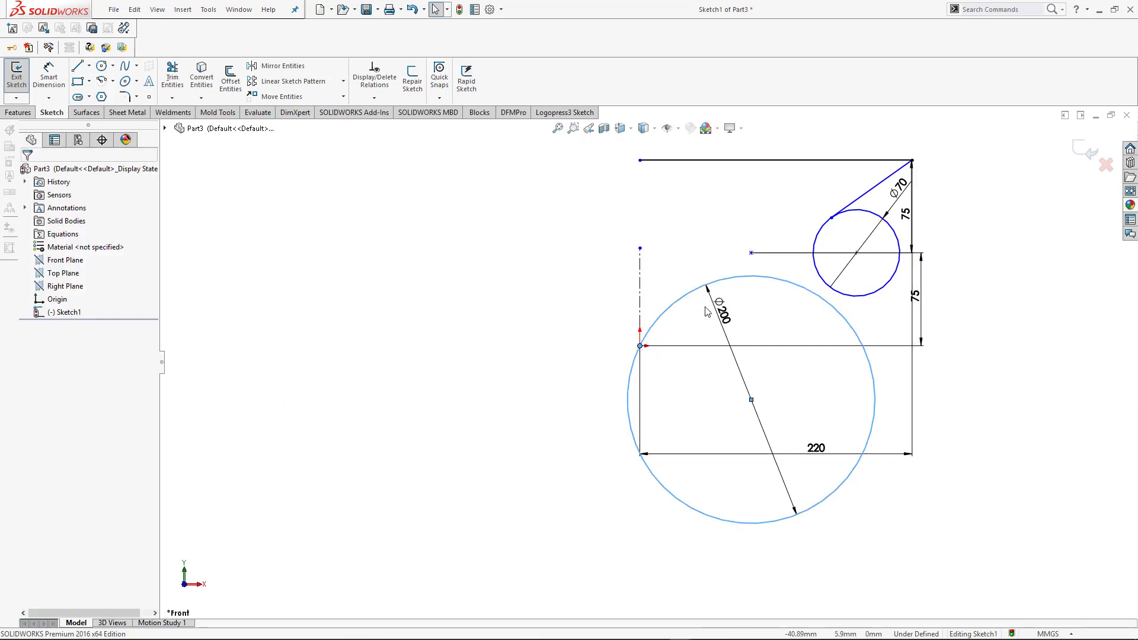
Move the 200 mm circle's centre up to about X 96 mm, Y -28 mm, bringing its top near the construction point
{"action": "left_click", "coordinate": [738, 281]}
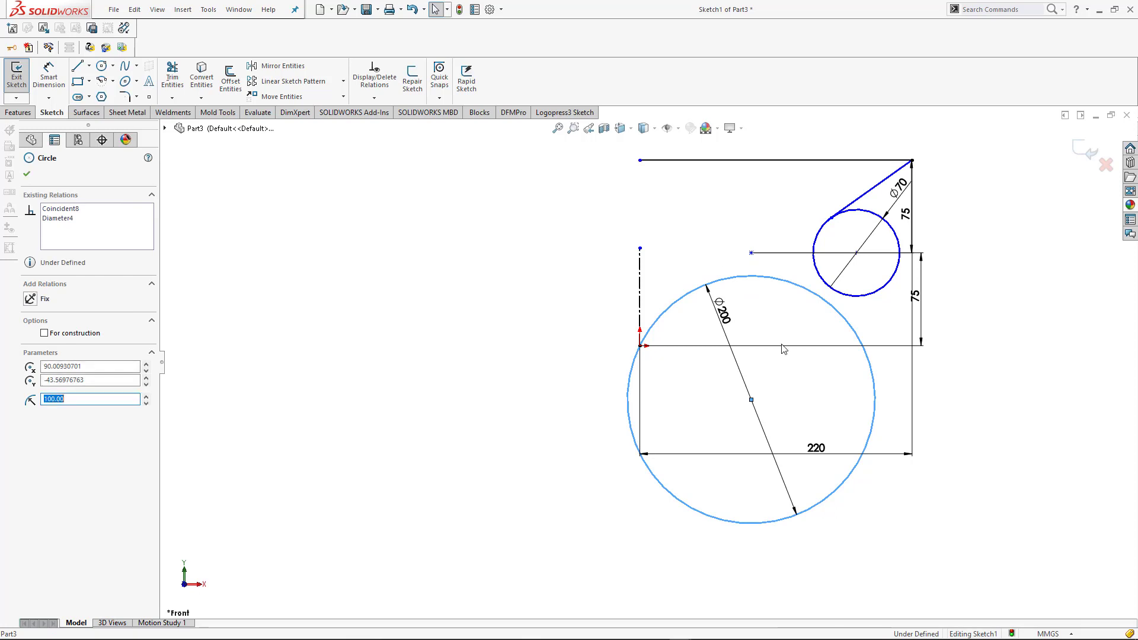
{"action": "left_click", "coordinate": [743, 401]}
{"action": "left_click_drag", "start_coordinate": [751, 401], "coordinate": [729, 366]}
{"action": "left_click", "coordinate": [887, 325]}
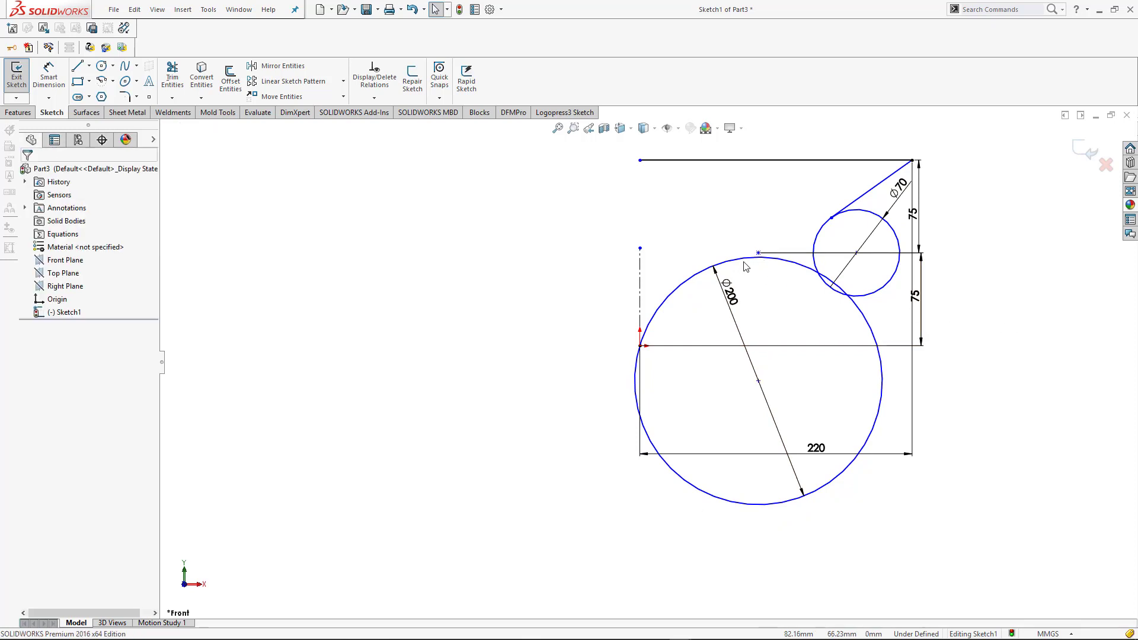
Add a coincident relation between the 200 mm circle and the construction point just above its top
{"action": "left_click", "coordinate": [759, 257]}
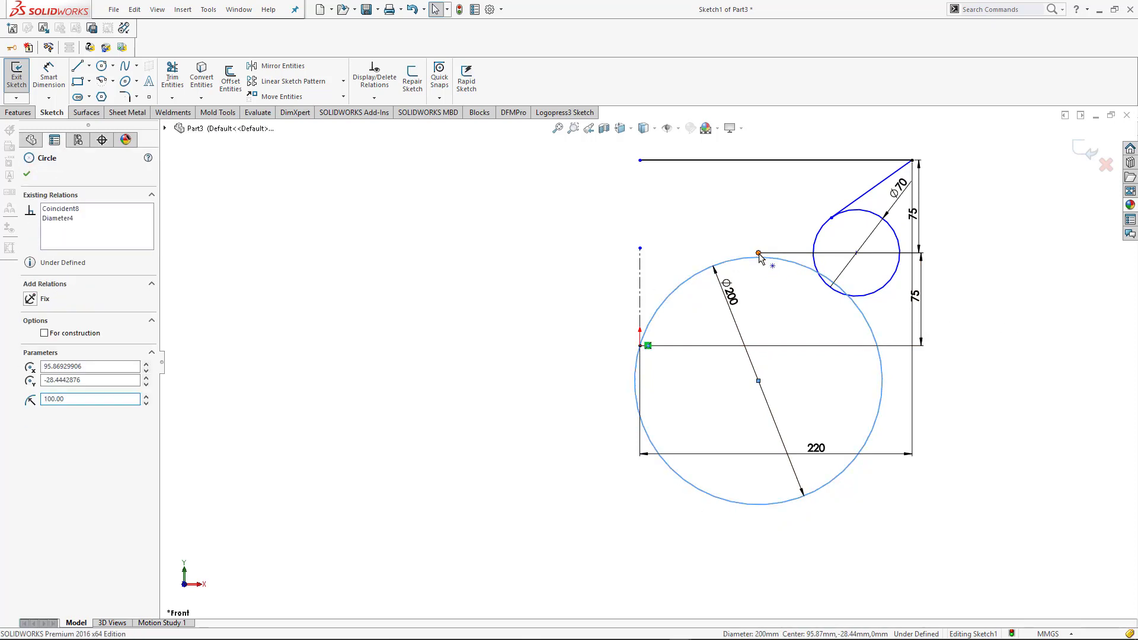
{"action": "left_click", "coordinate": [758, 253], "text": "ctrl"}
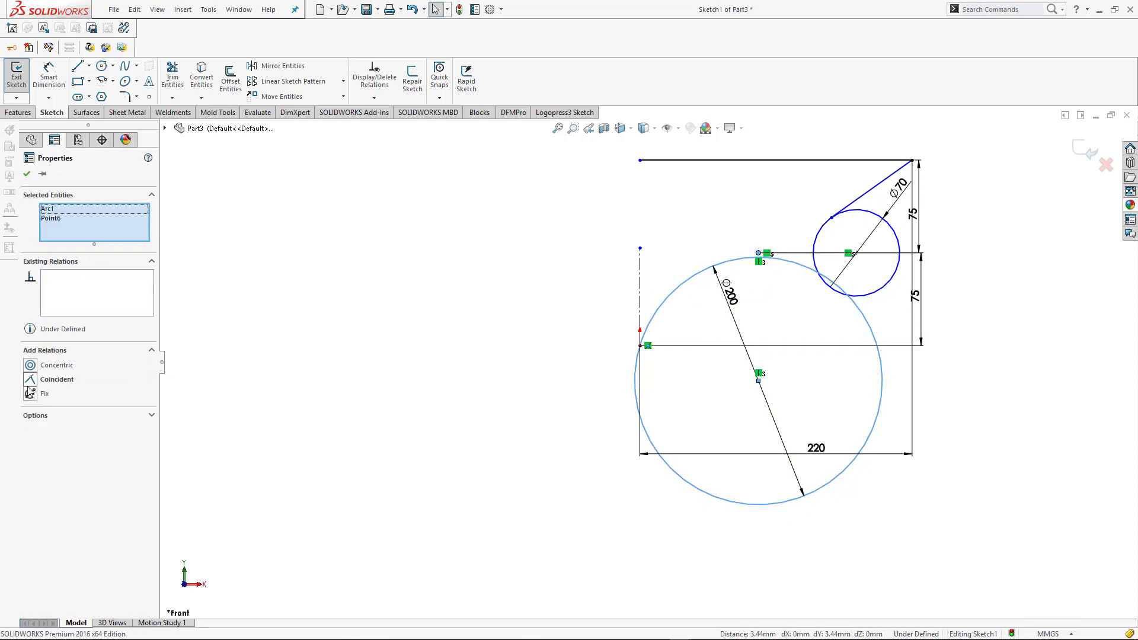
{"action": "left_click", "coordinate": [29, 381]}
{"action": "left_click", "coordinate": [326, 471]}
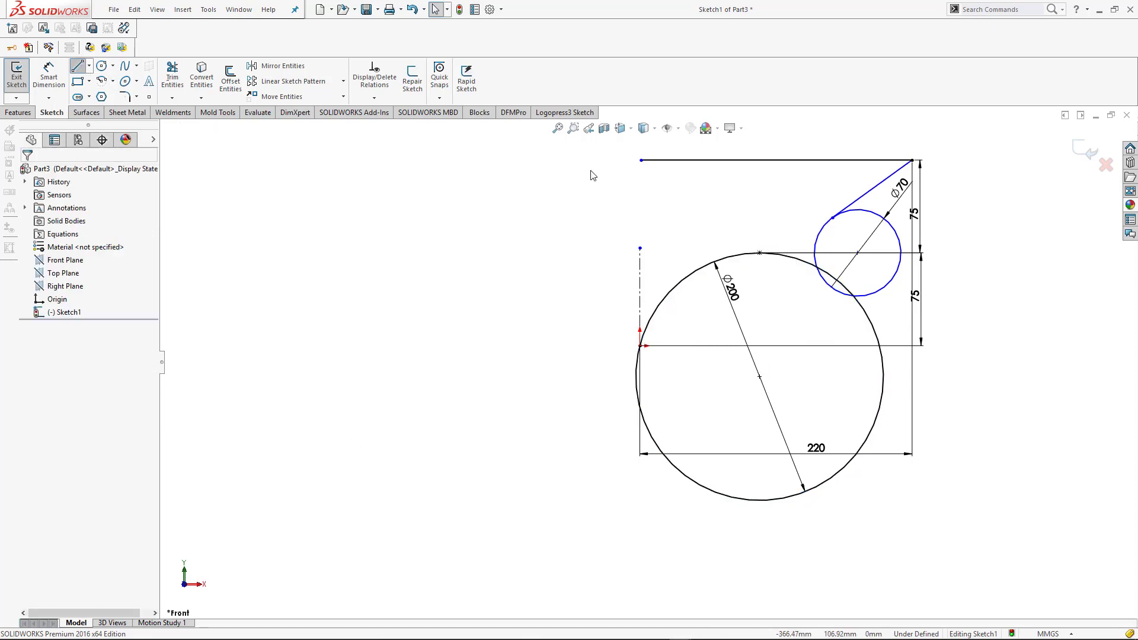
Sketch a horizontal line about 44 mm long from the 200 mm circle's top point to the near side of the 70 mm circle
{"action": "key", "text": "l"}
{"action": "left_click", "coordinate": [758, 253]}
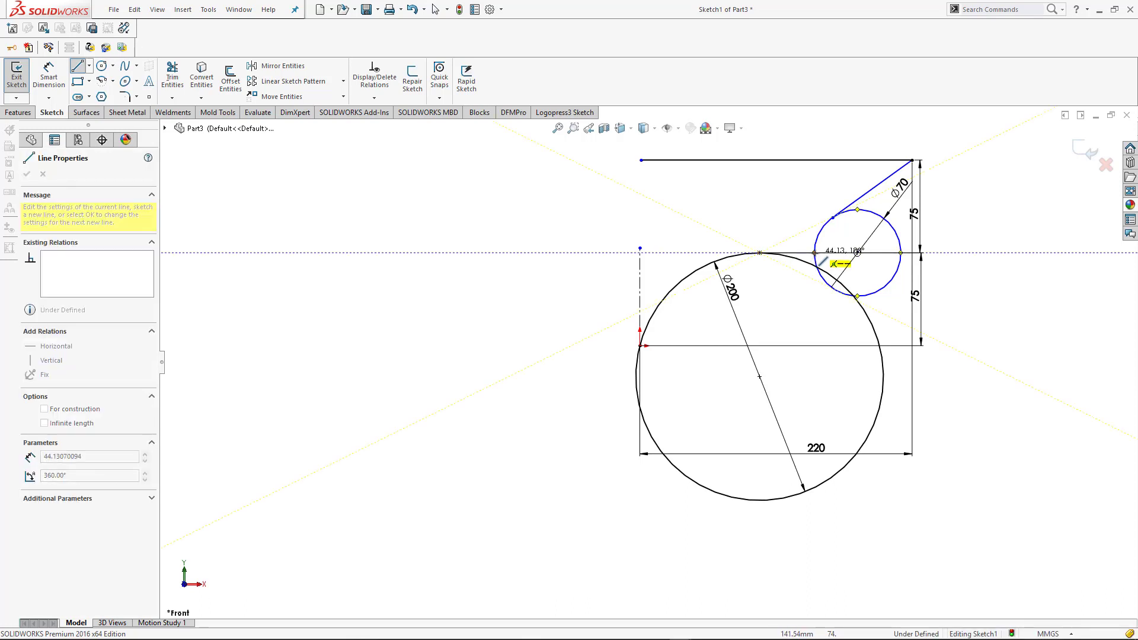
{"action": "left_click", "coordinate": [814, 254]}
{"action": "key", "text": "Escape"}
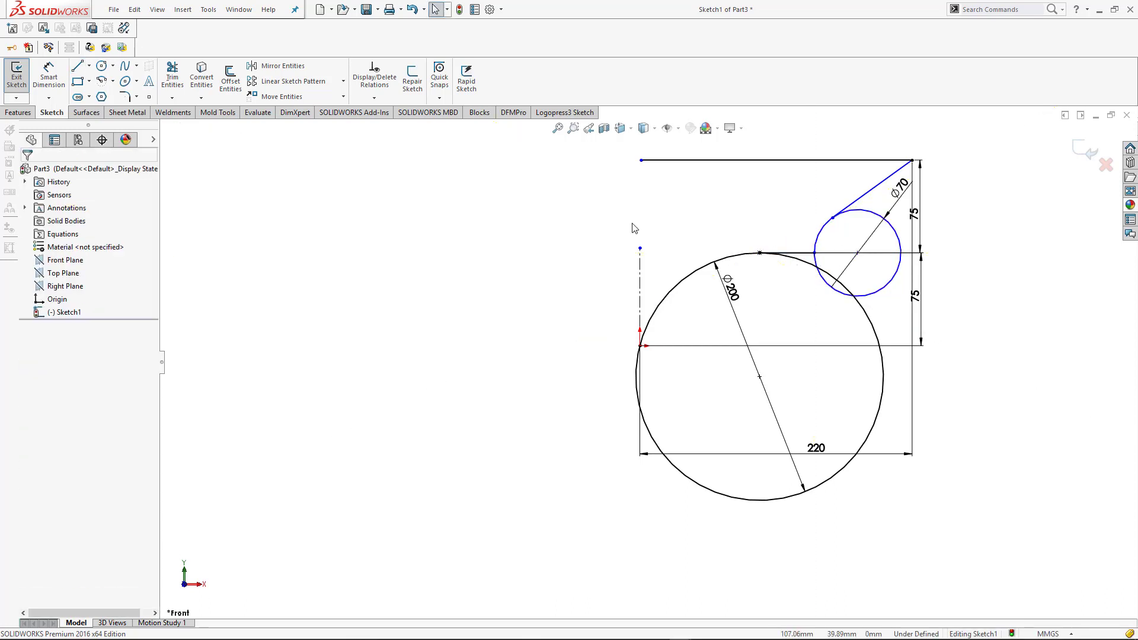
Power-trim both circles, keeping the arc from the origin to the horizontal line and the small arc up to the slanted tangent line
{"action": "left_click", "coordinate": [172, 76]}
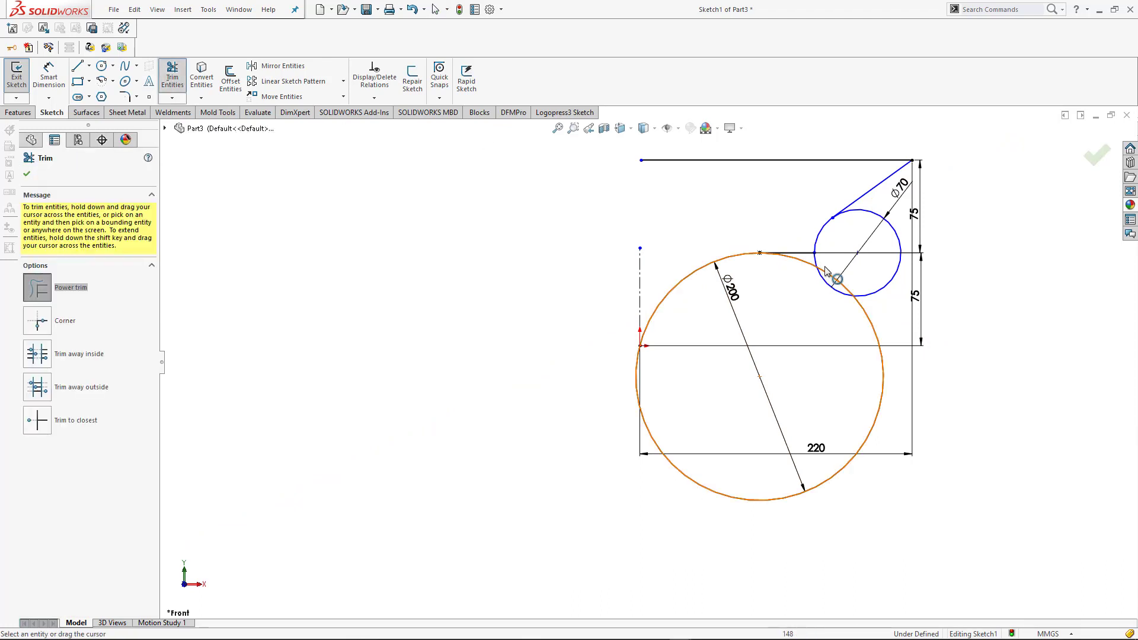
{"action": "mouse_move", "coordinate": [809, 266]}
{"action": "left_mouse_down"}
{"action": "mouse_move", "coordinate": [833, 286]}
{"action": "mouse_move", "coordinate": [893, 295]}
{"action": "mouse_move", "coordinate": [868, 332]}
{"action": "mouse_move", "coordinate": [849, 319]}
{"action": "left_mouse_up"}
{"action": "key", "text": "Escape"}
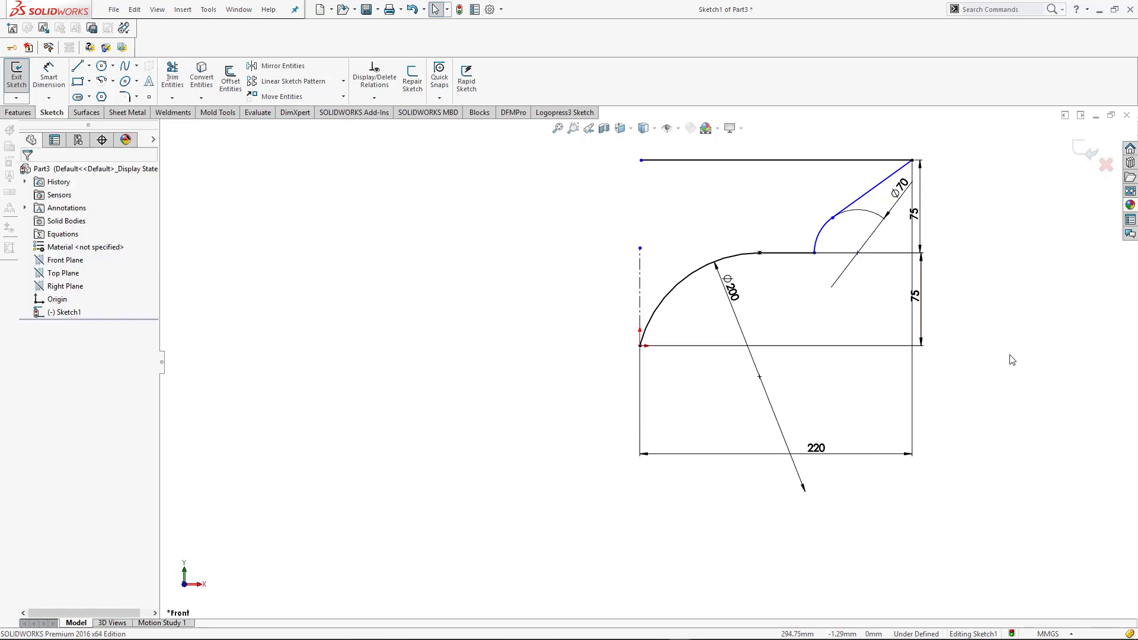
{"action": "right_click_drag", "start_coordinate": [1009, 355], "coordinate": [1046, 222]}
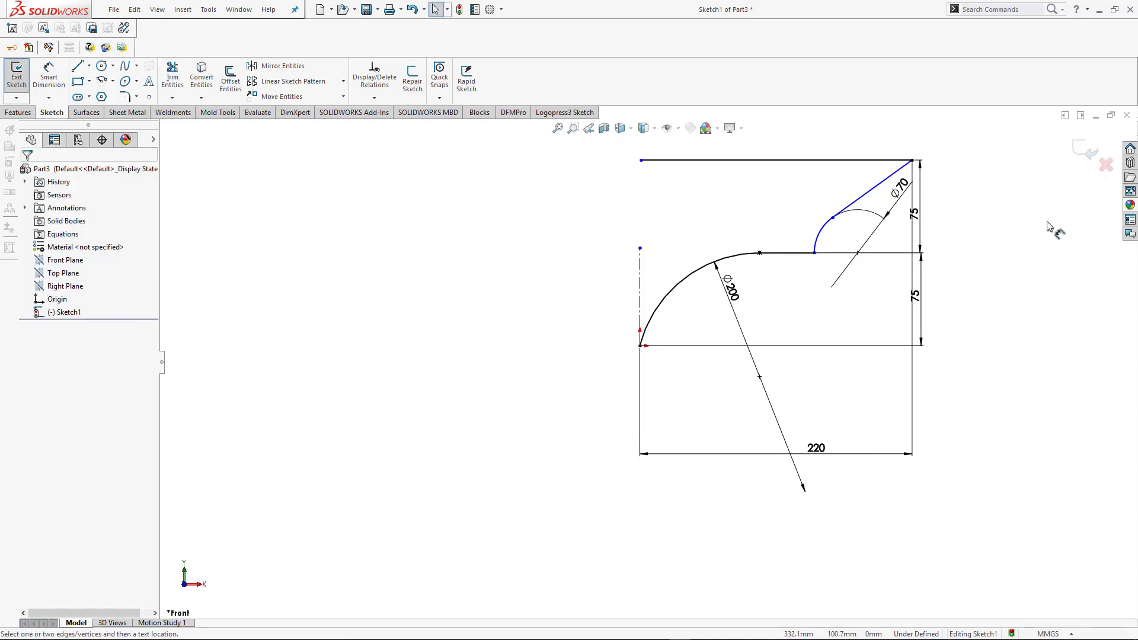
{"action": "left_click", "coordinate": [823, 232]}
{"action": "left_click", "coordinate": [799, 214]}
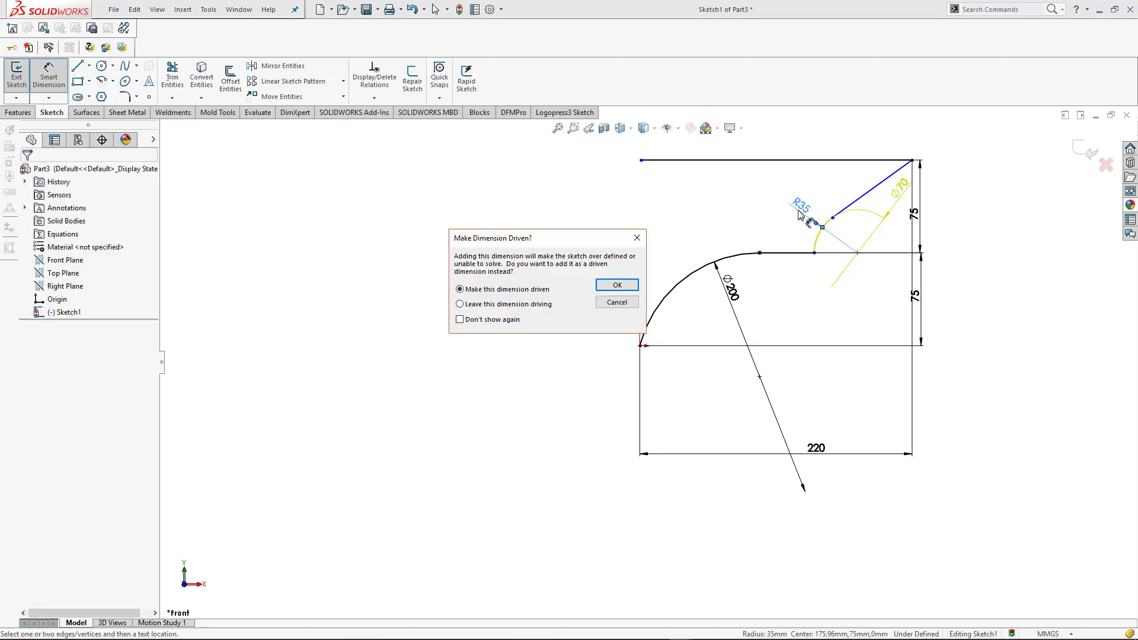
{"action": "key", "text": "Escape"}
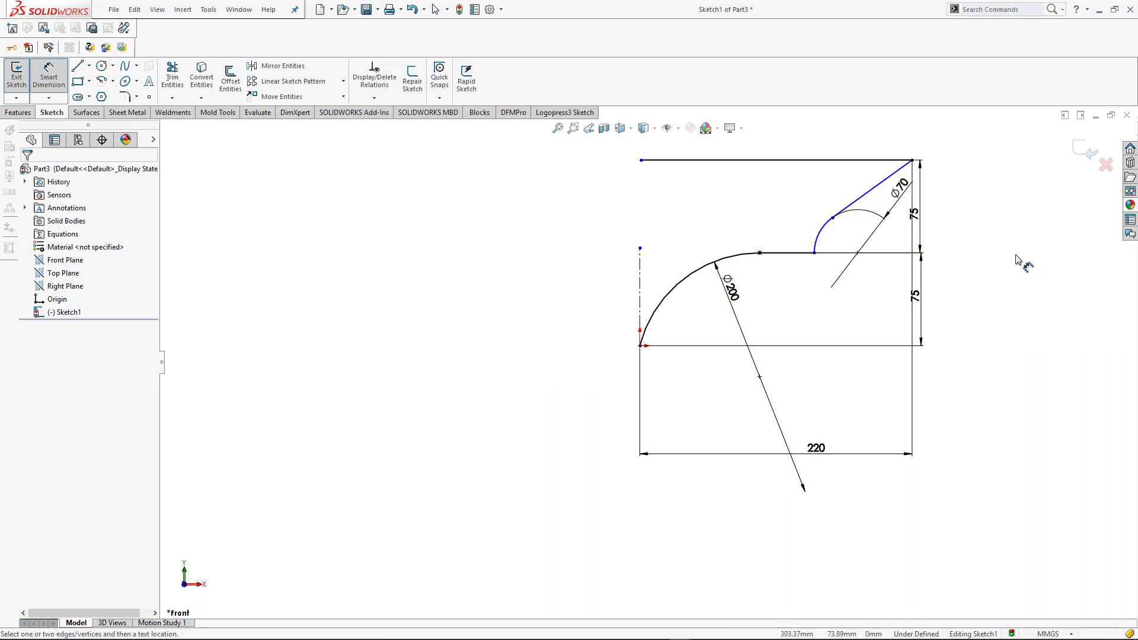
Dimension the horizontal distance from the vertical centerline to the start of the small arc as 140 mm
{"action": "left_click", "coordinate": [813, 253]}
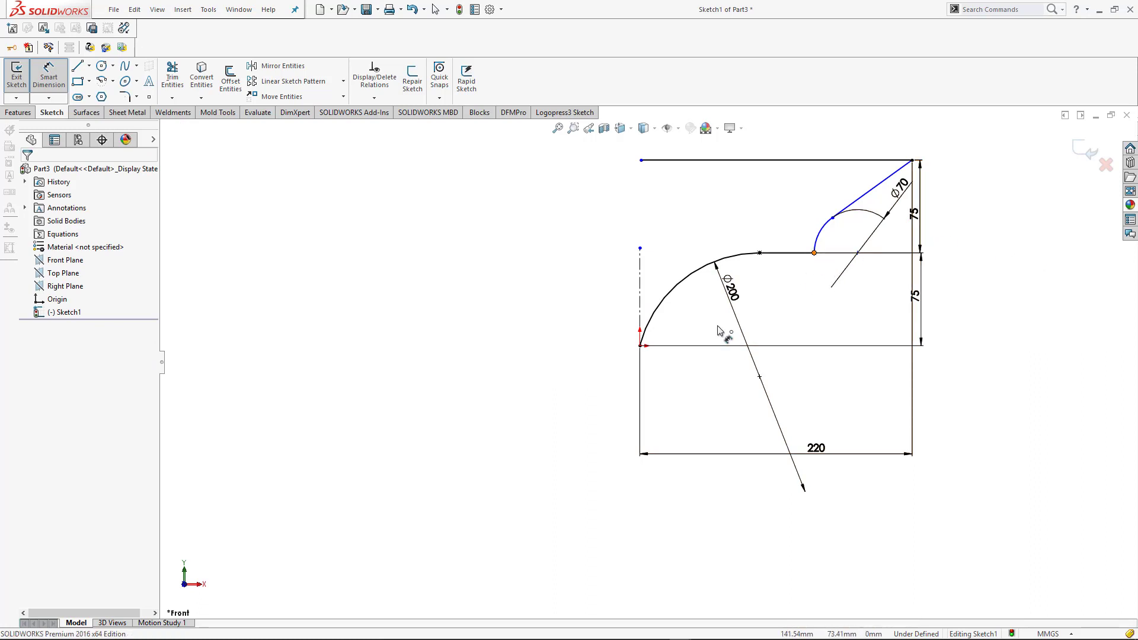
{"action": "left_click", "coordinate": [640, 313]}
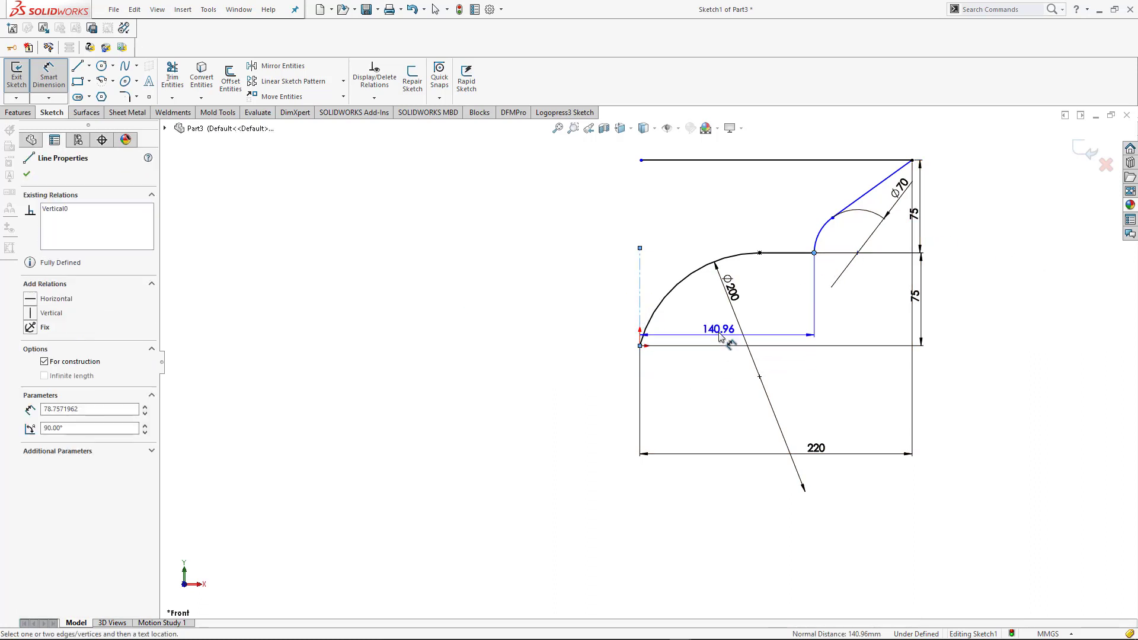
{"action": "left_click", "coordinate": [719, 332]}
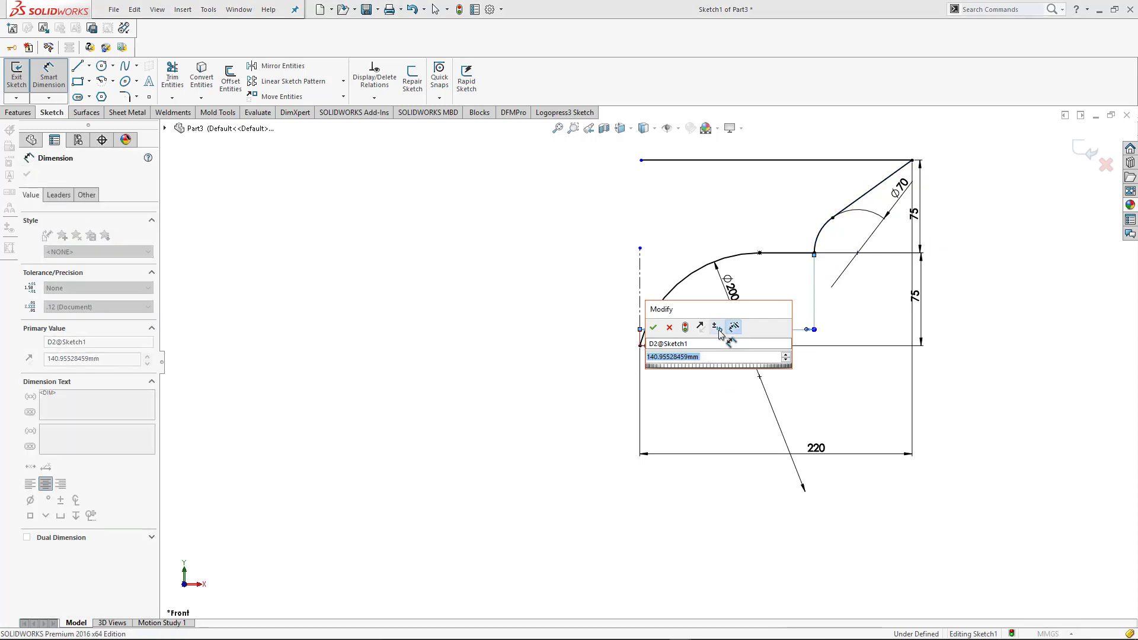
{"action": "type", "text": "140"}
{"action": "key", "text": "Return"}
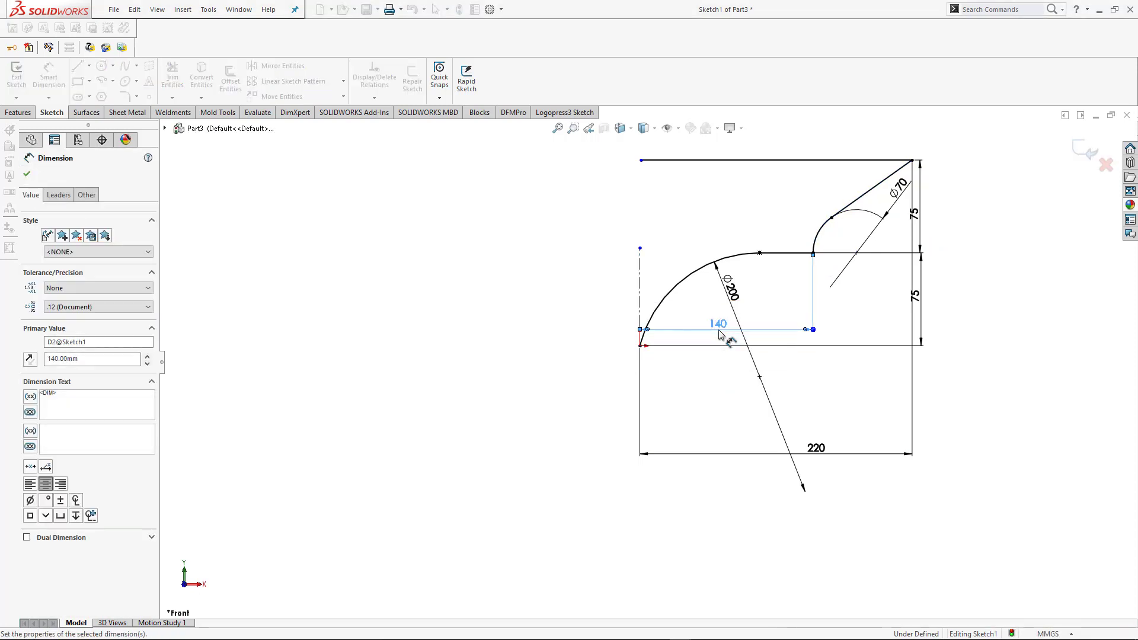
Move the 140 mm dimension below the profile and both 75 mm vertical dimensions farther outside it
{"action": "left_click_drag", "start_coordinate": [734, 325], "coordinate": [733, 398]}
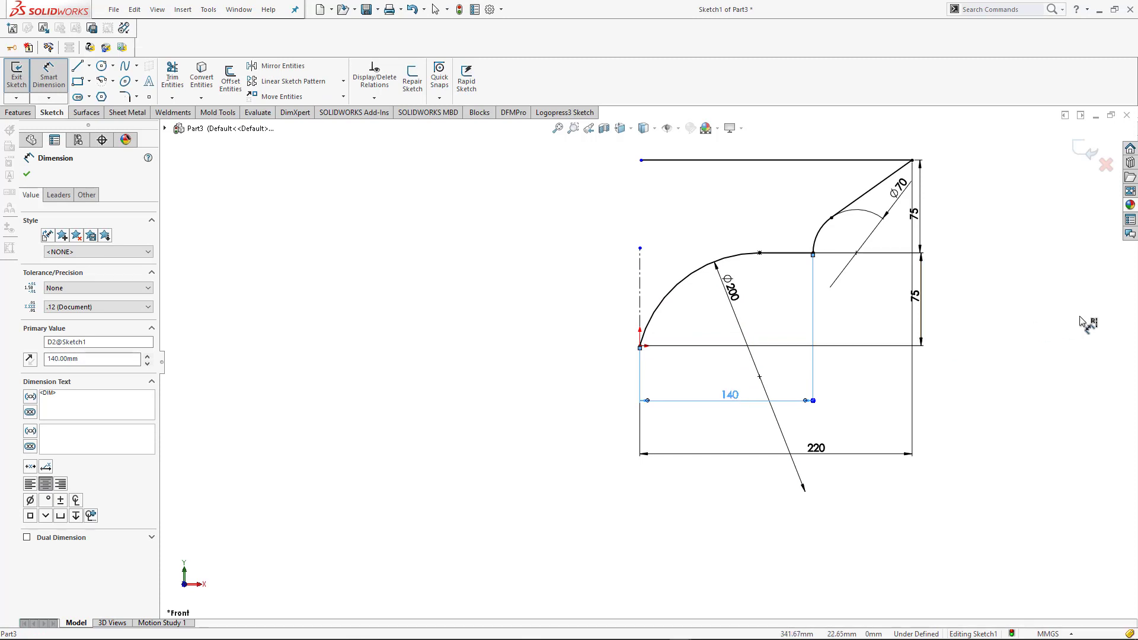
{"action": "left_click", "coordinate": [922, 274]}
{"action": "left_click_drag", "start_coordinate": [922, 275], "coordinate": [960, 303]}
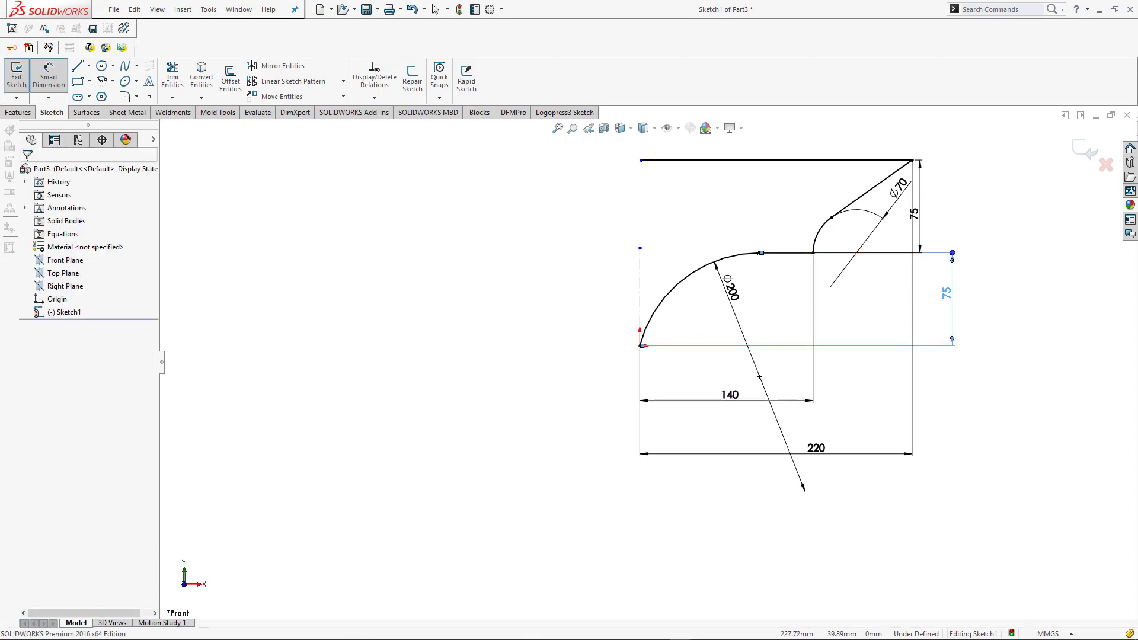
{"action": "left_click_drag", "start_coordinate": [914, 214], "coordinate": [956, 216]}
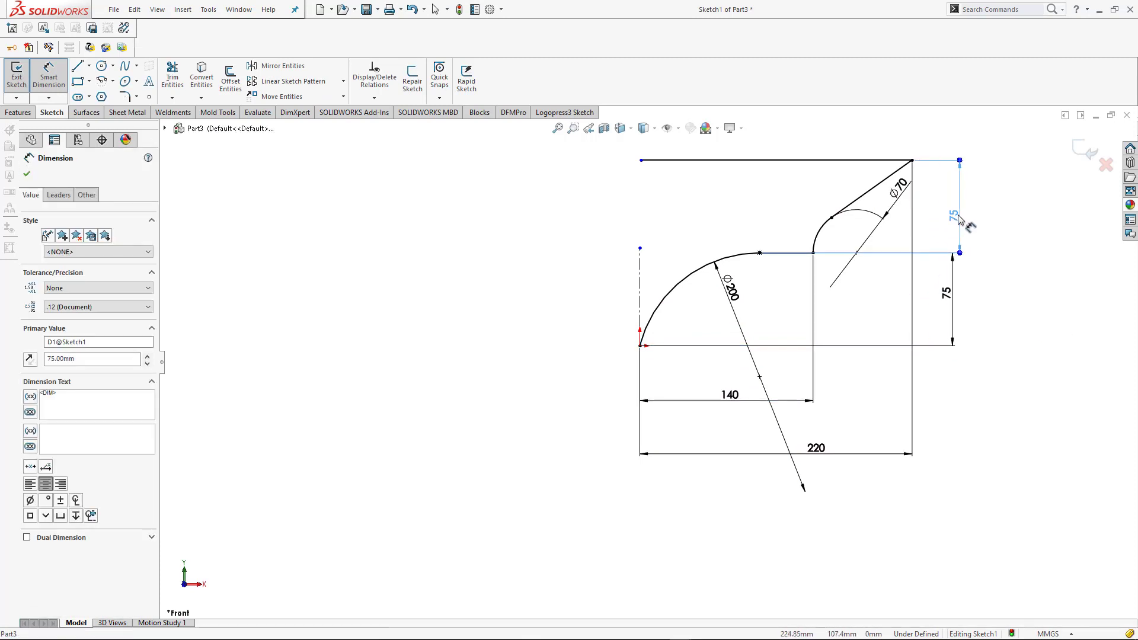
{"action": "left_click", "coordinate": [1045, 255]}
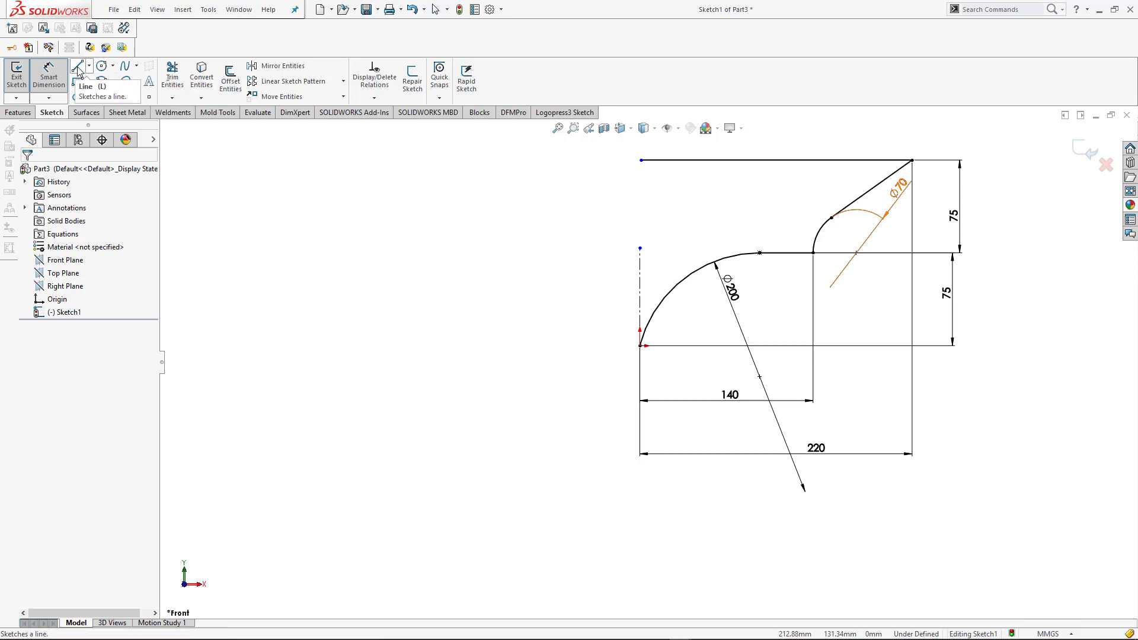
Sketch a vertical line about 46 mm long downward from the free end of the horizontal top line
{"action": "left_click", "coordinate": [78, 67]}
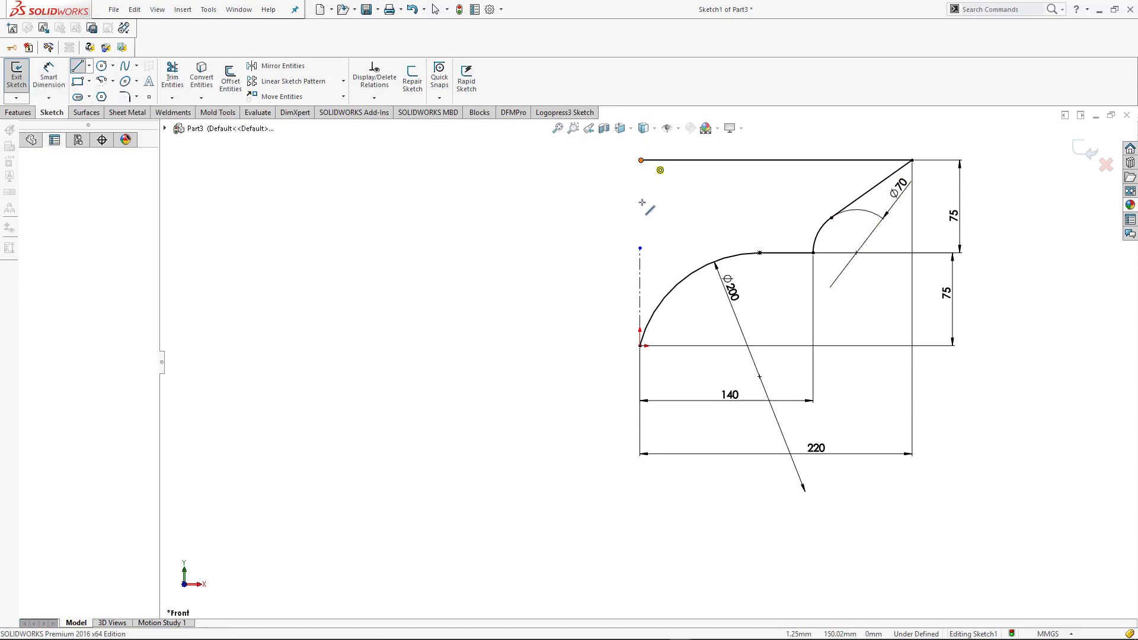
{"action": "left_click", "coordinate": [640, 160]}
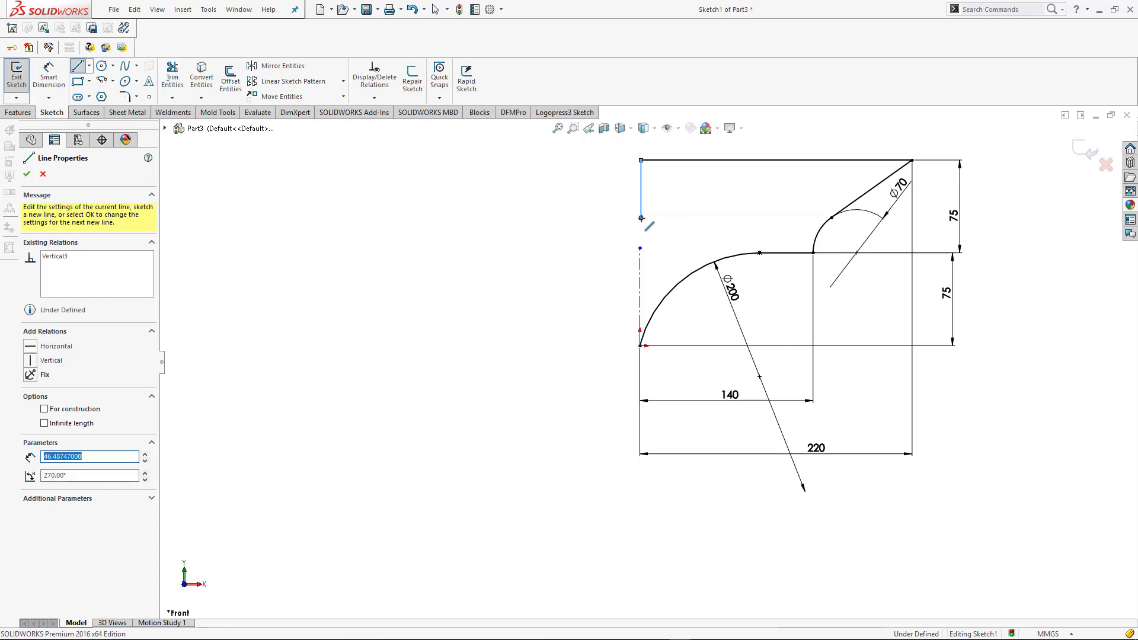
{"action": "left_click", "coordinate": [640, 217]}
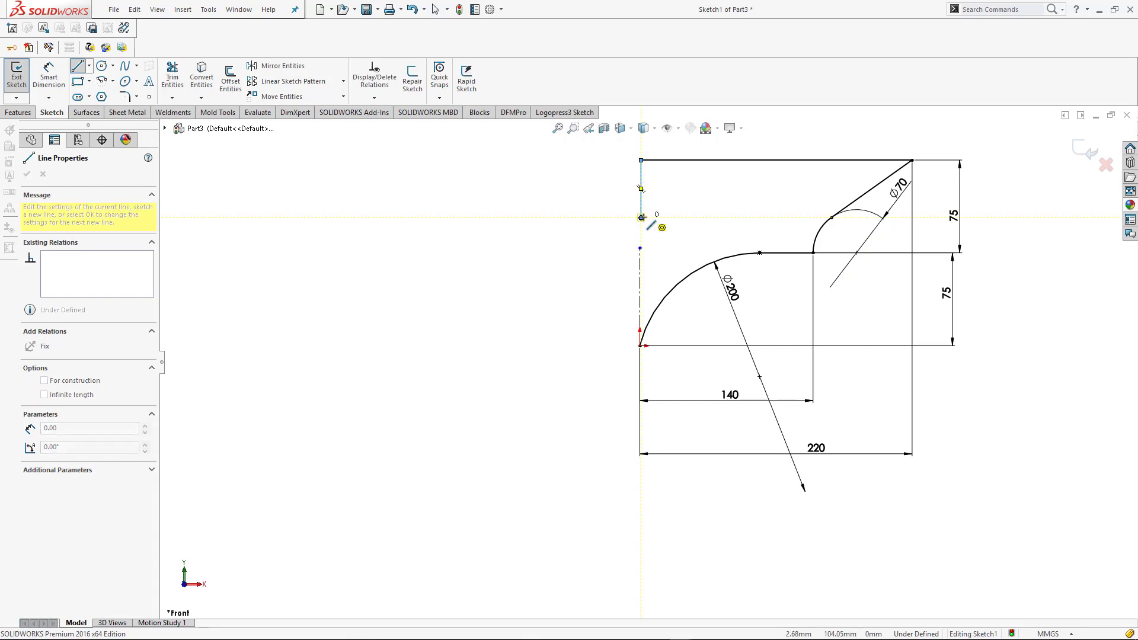
{"action": "key", "text": "Escape"}
Dimension the new vertical line's length as 50 mm
{"action": "right_click_drag", "start_coordinate": [665, 235], "coordinate": [700, 164]}
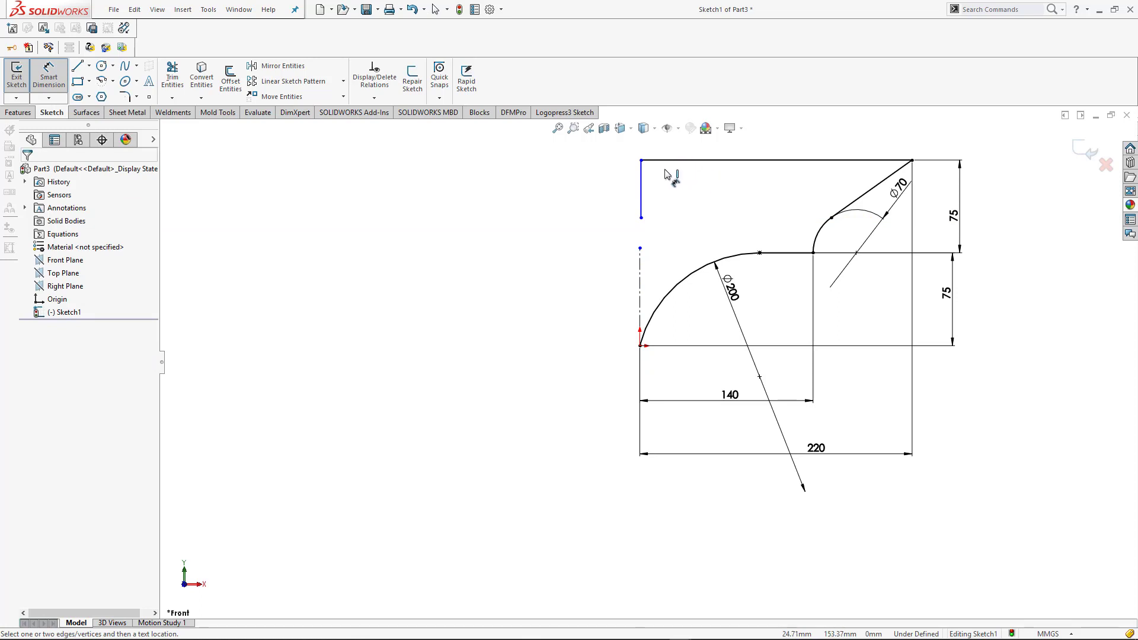
{"action": "left_click", "coordinate": [641, 189]}
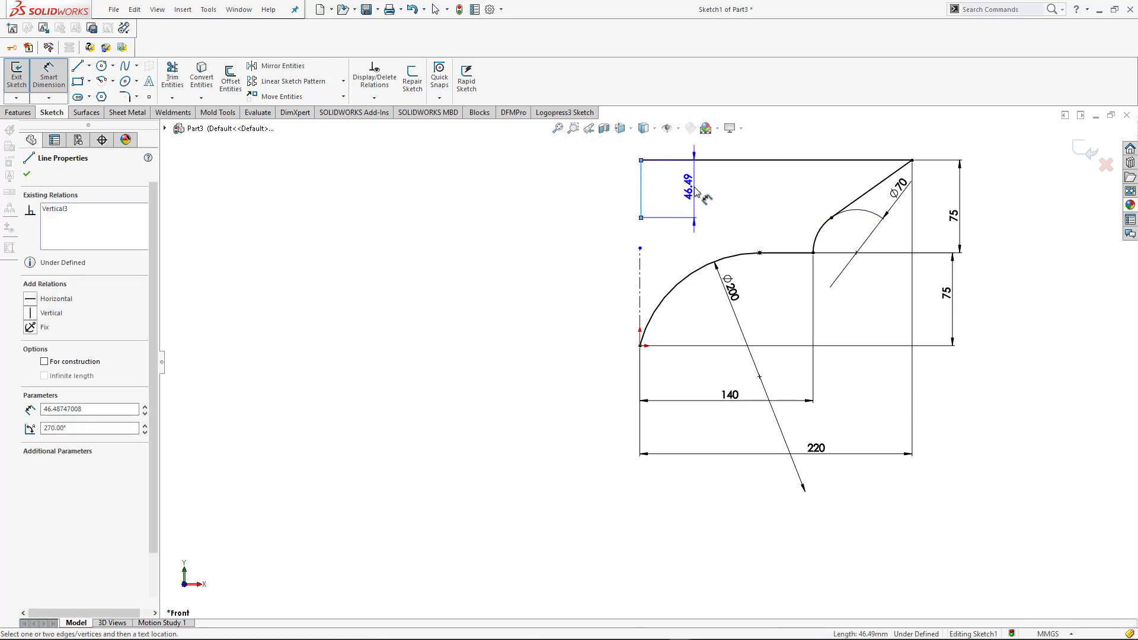
{"action": "left_click", "coordinate": [695, 192]}
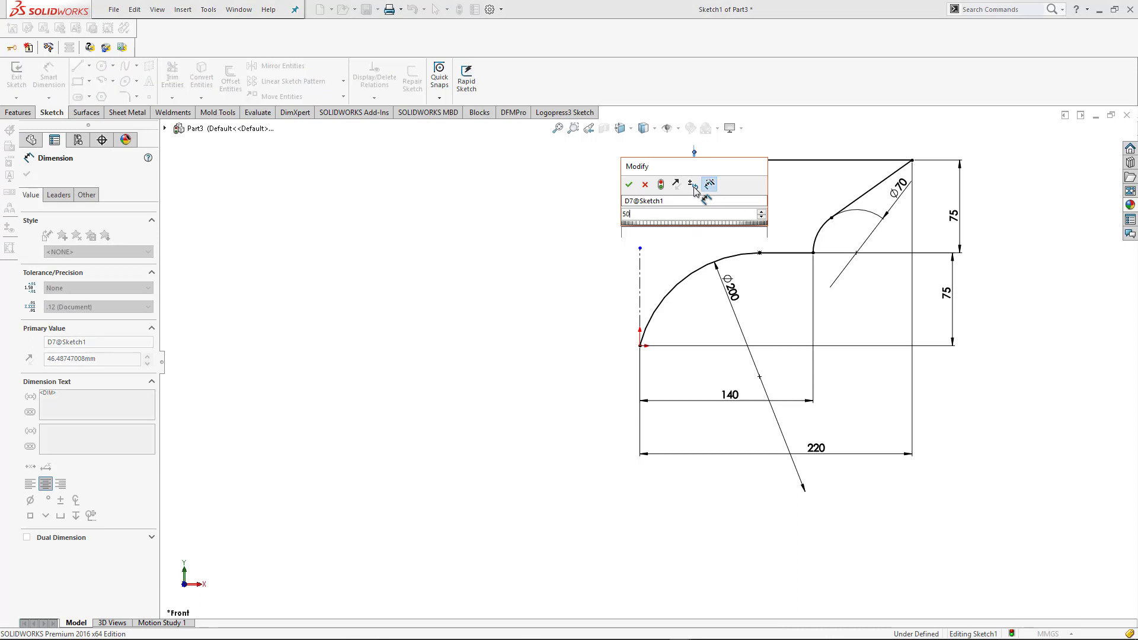
{"action": "type", "text": "50"}
{"action": "key", "text": "Return"}
{"action": "key", "text": "Escape"}
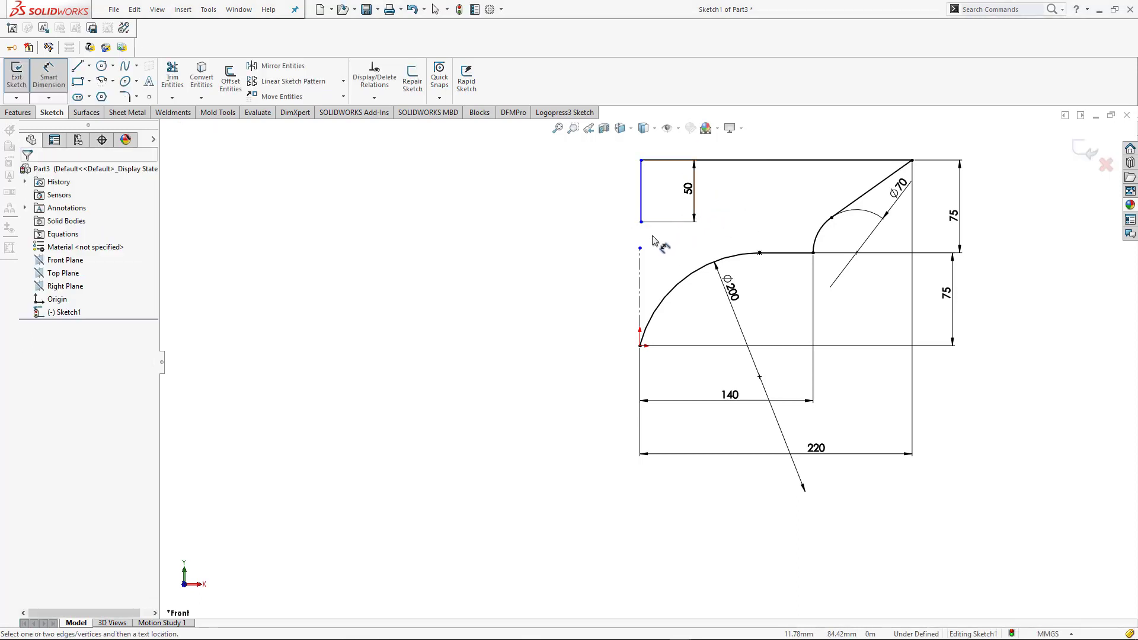
Sketch a slanted line from the 50 mm line's lower end up and away from the profile to the top line's level
{"action": "left_click", "coordinate": [76, 67]}
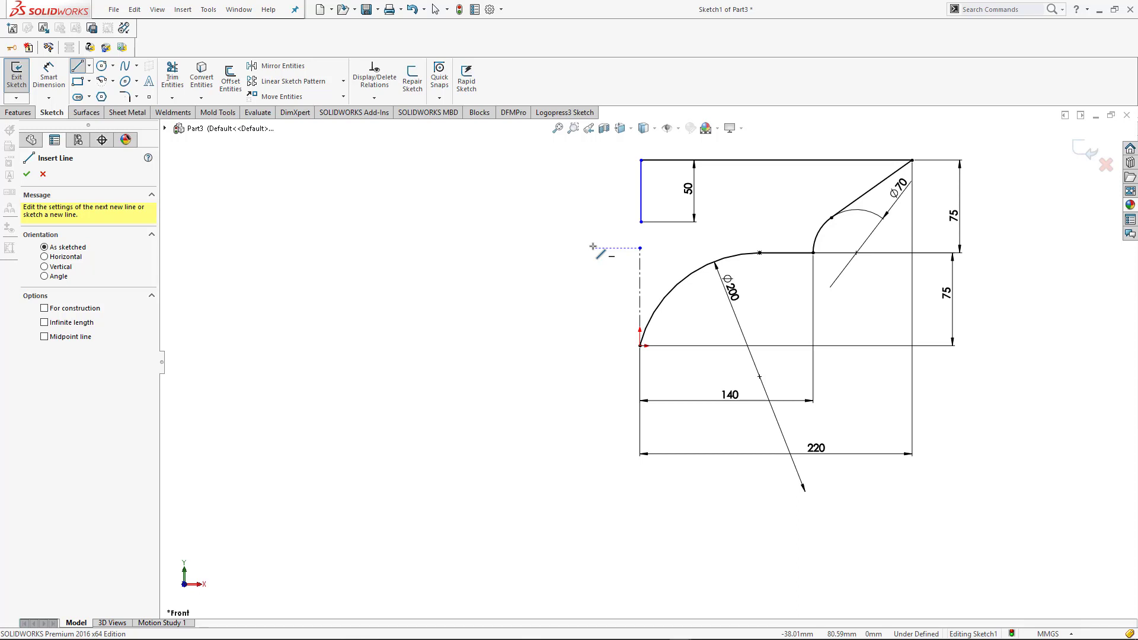
{"action": "left_click", "coordinate": [641, 223]}
{"action": "left_click", "coordinate": [597, 160]}
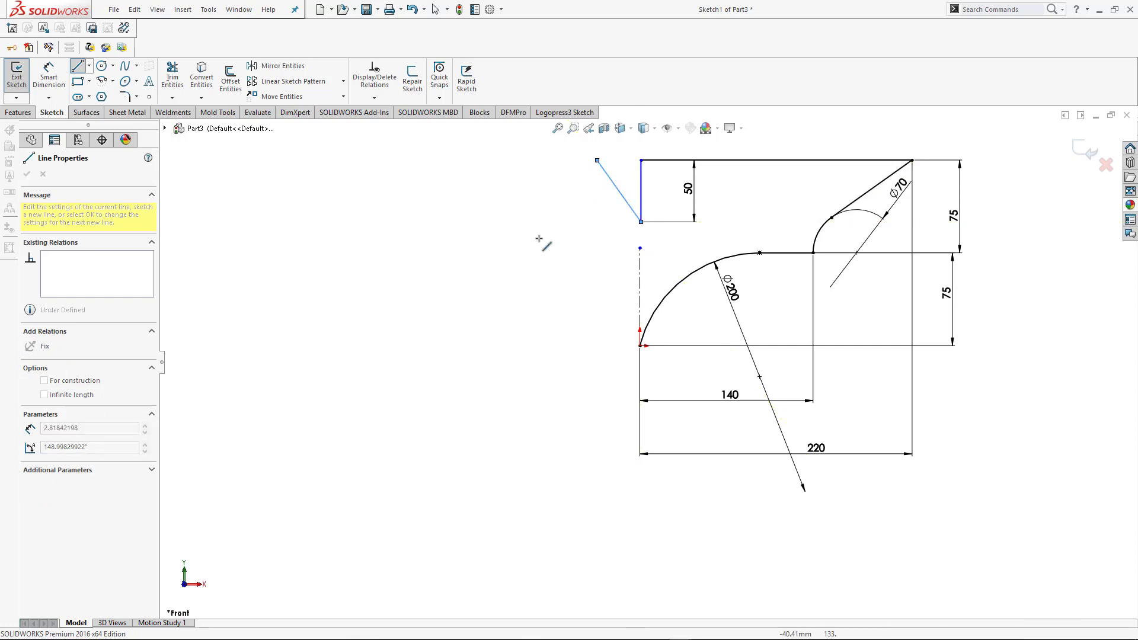
{"action": "key", "text": "Escape"}
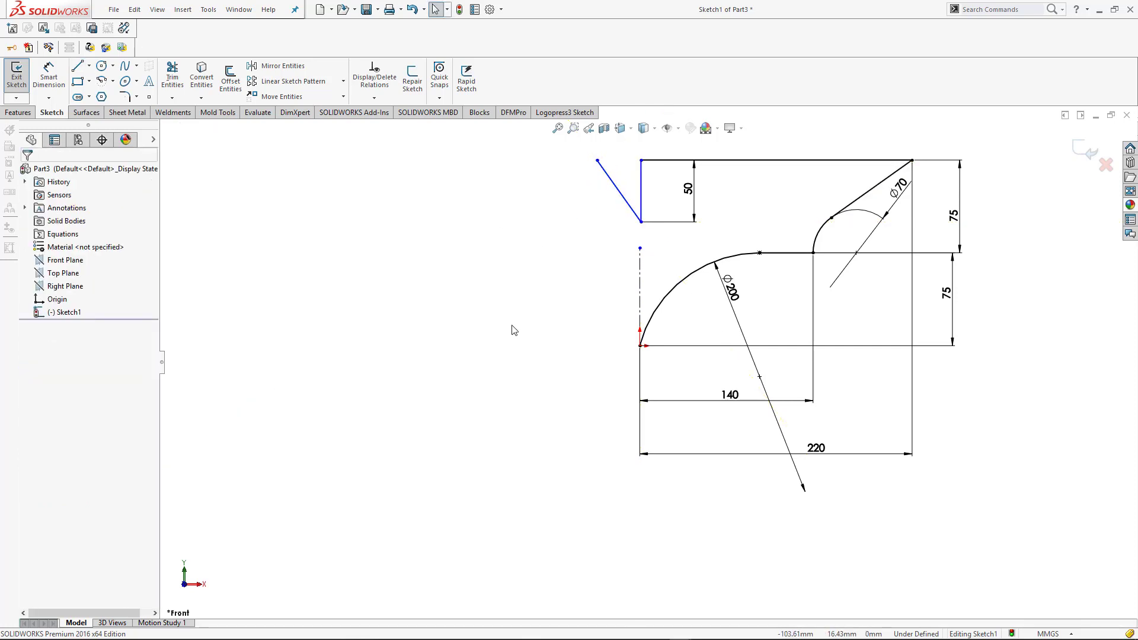
{"action": "right_click_drag", "start_coordinate": [512, 307], "coordinate": [570, 217]}
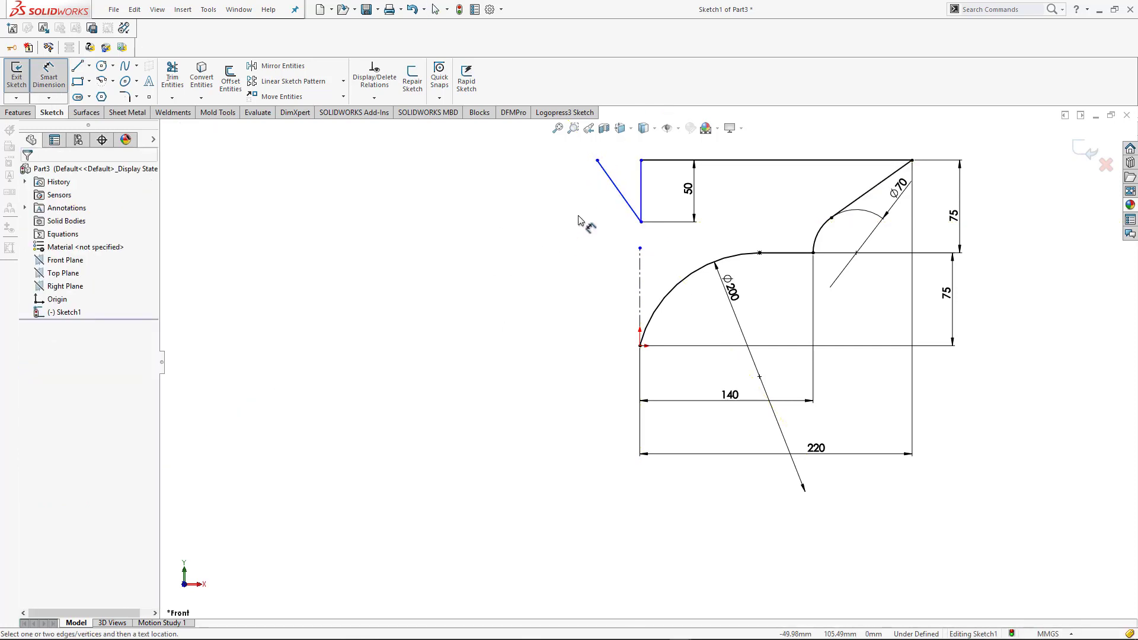
{"action": "key", "text": "Escape"}
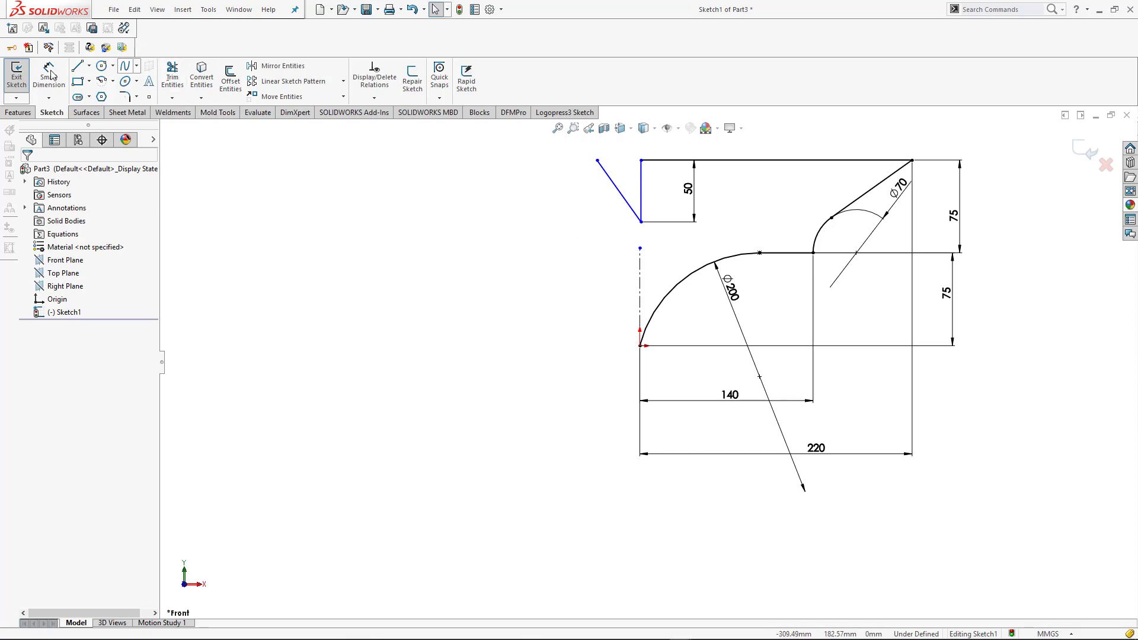
Sketch a zigzag of three connected lines from the 50 mm vertical line towards the profile, the last running downward about 31 mm
{"action": "left_click", "coordinate": [79, 67]}
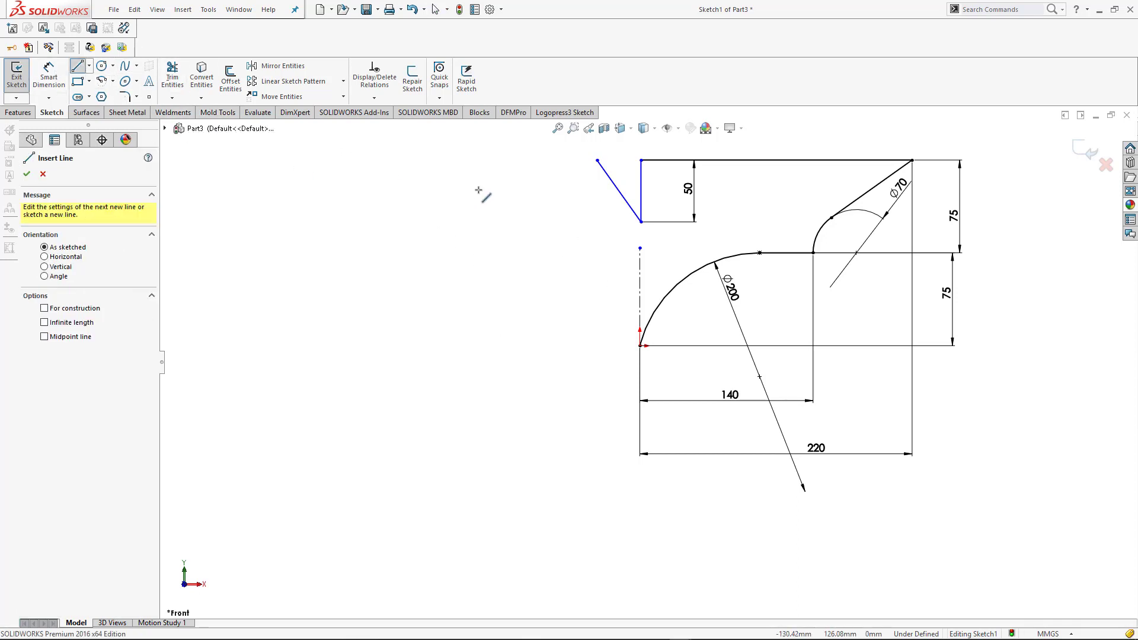
{"action": "left_click", "coordinate": [640, 191]}
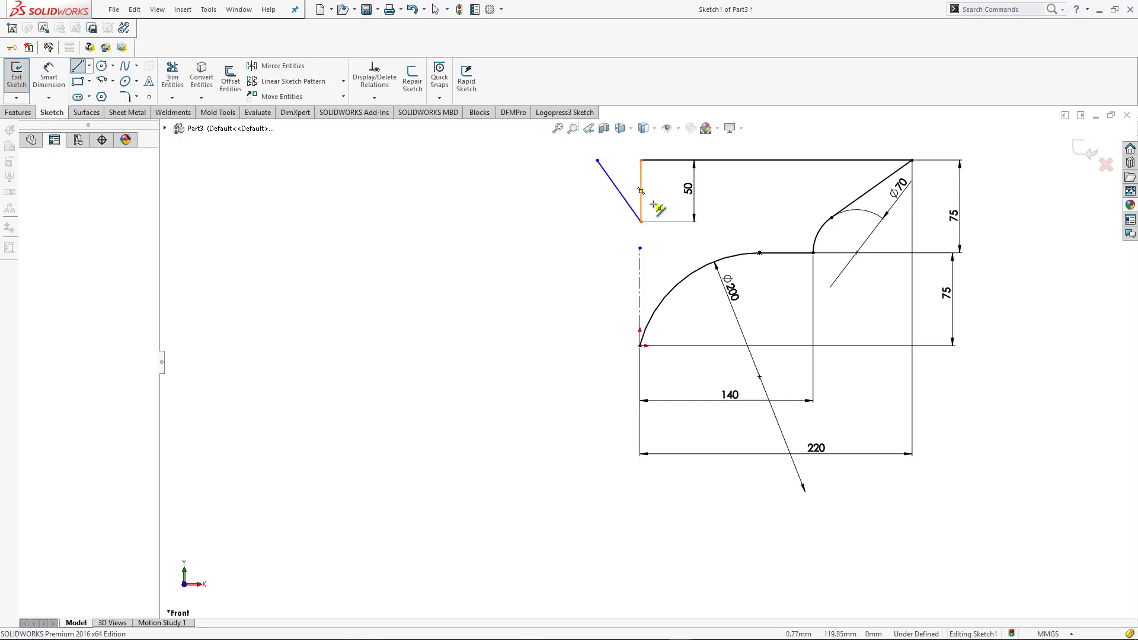
{"action": "left_click", "coordinate": [655, 201]}
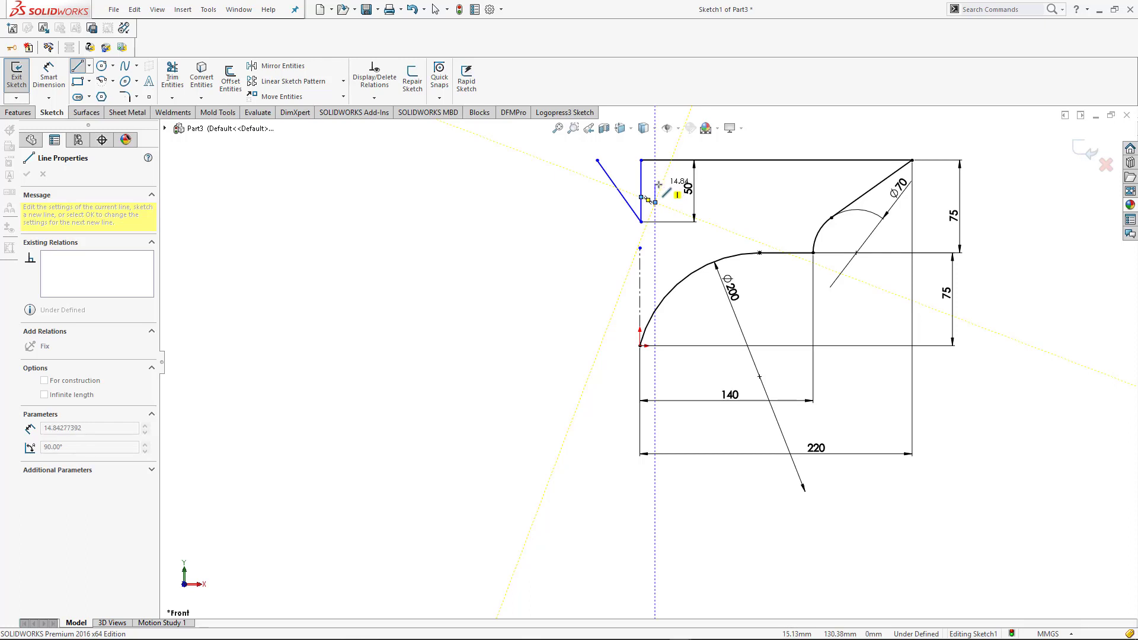
{"action": "scroll", "coordinate": [658, 185], "scroll_direction": "down", "scroll_amount": 8}
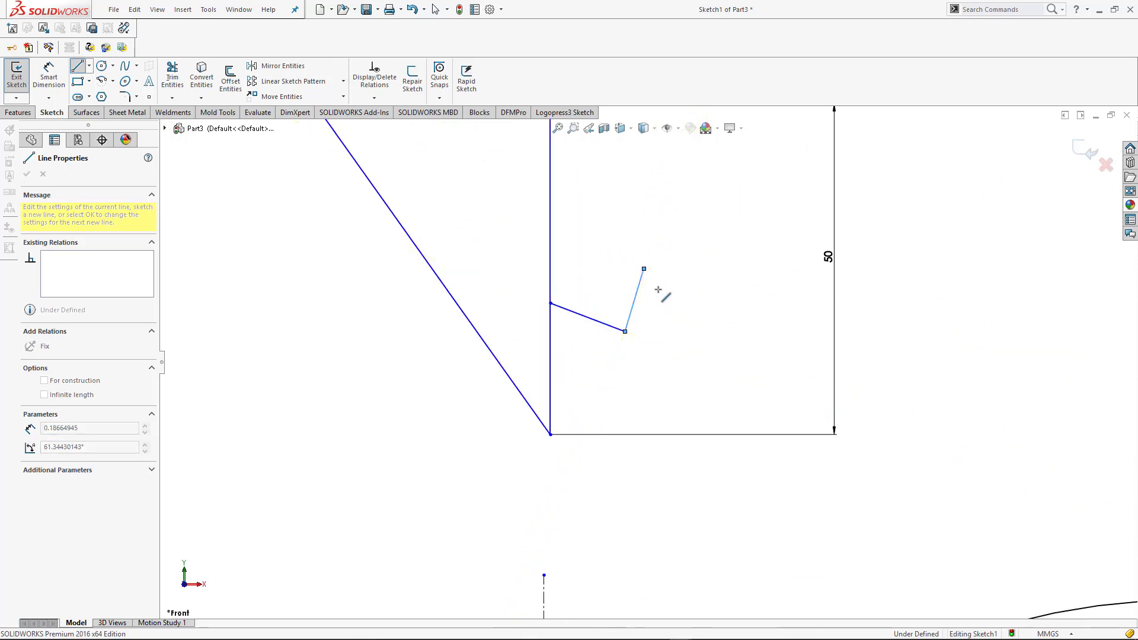
{"action": "scroll", "coordinate": [659, 317], "scroll_direction": "up", "scroll_amount": 5}
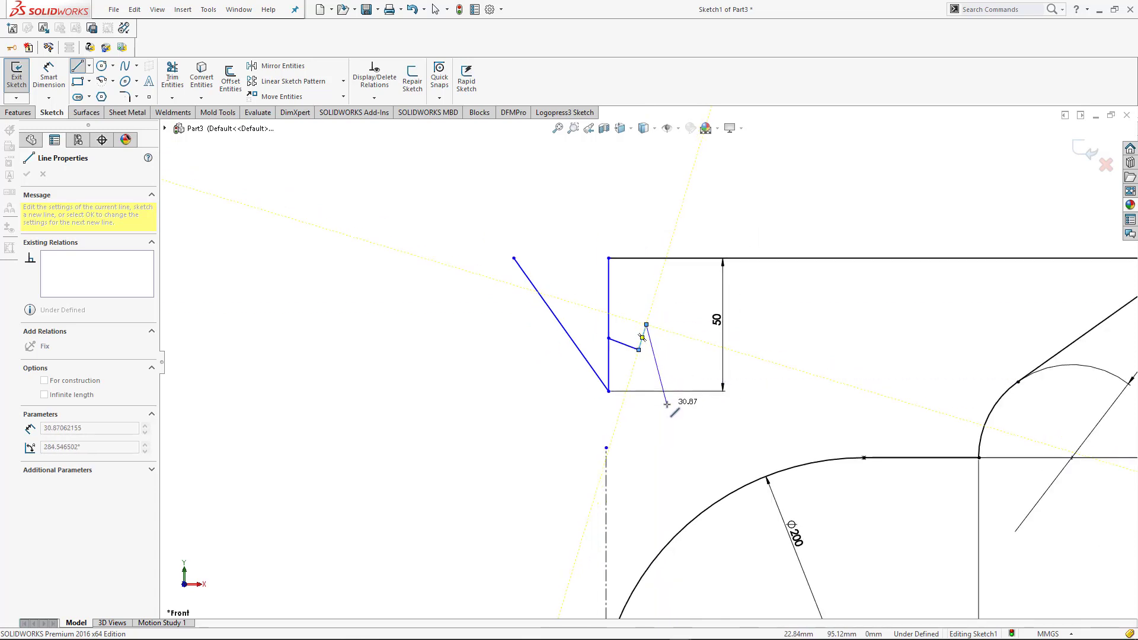
{"action": "left_click", "coordinate": [663, 407]}
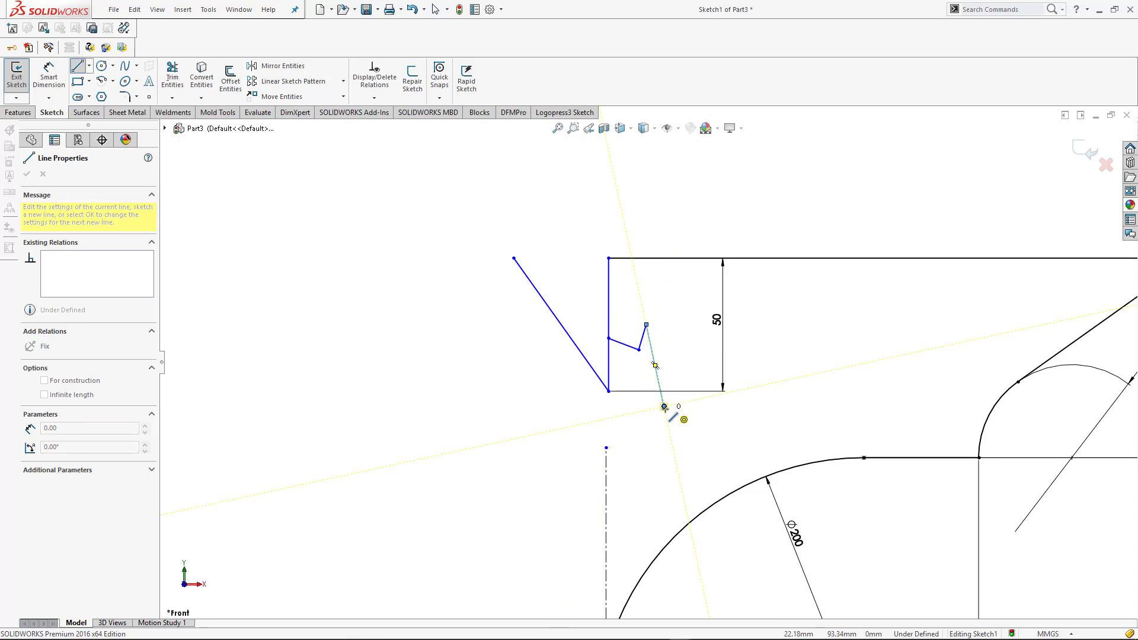
{"action": "key", "text": "Escape"}
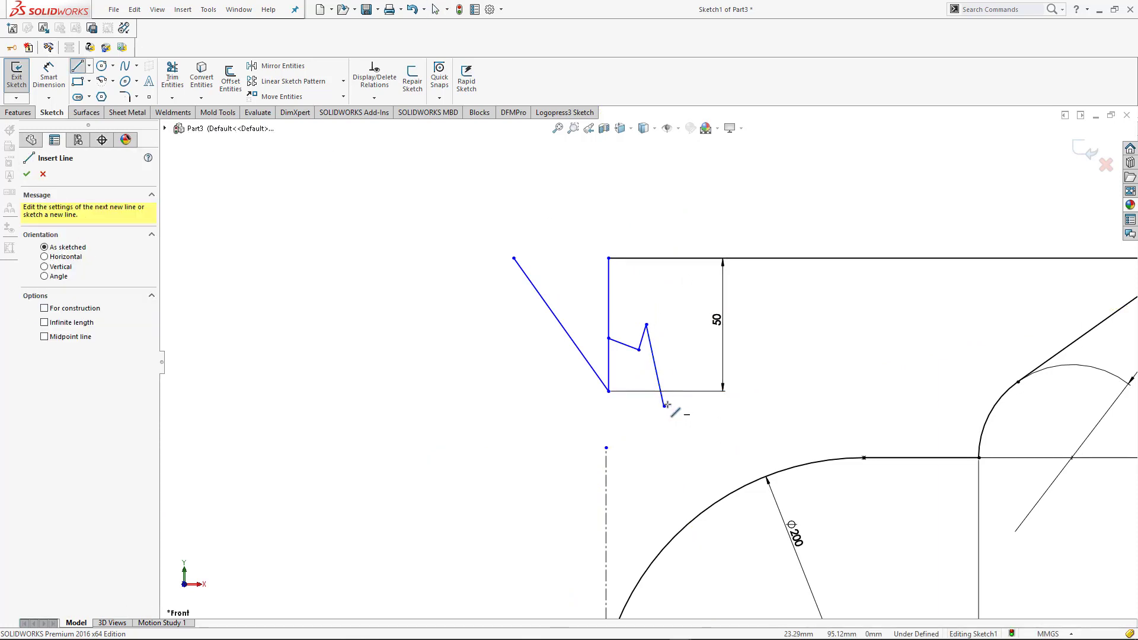
Sketch a slanted line about 32 mm long upward and away from the vertical line, starting at the zigzag's lower end
{"action": "left_click", "coordinate": [664, 406]}
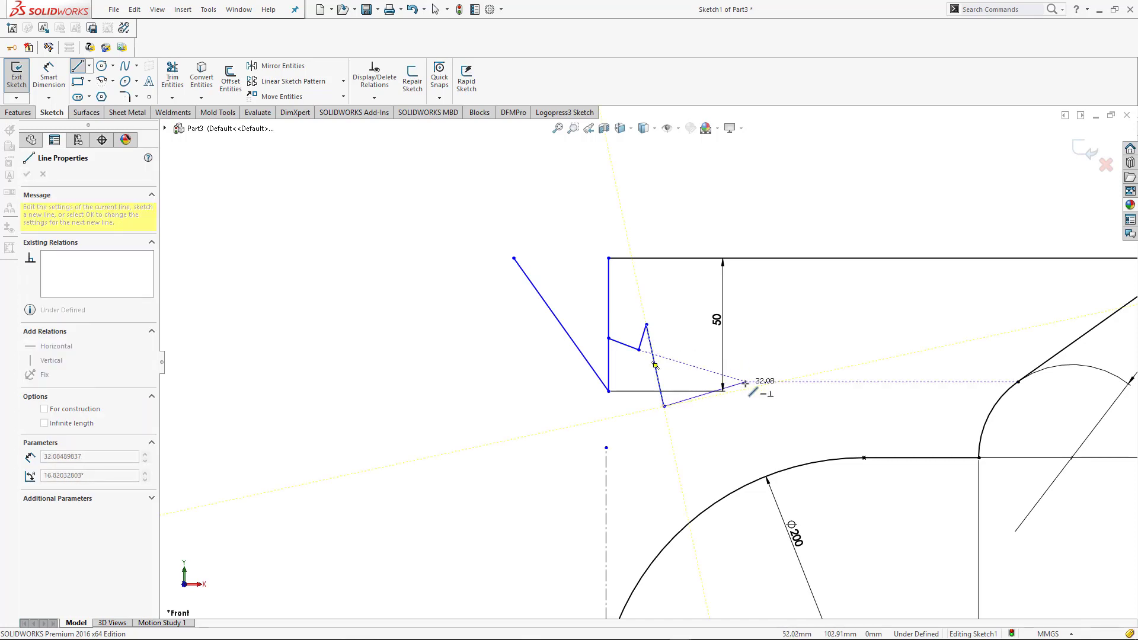
{"action": "left_click", "coordinate": [746, 382]}
{"action": "key", "text": "Escape"}
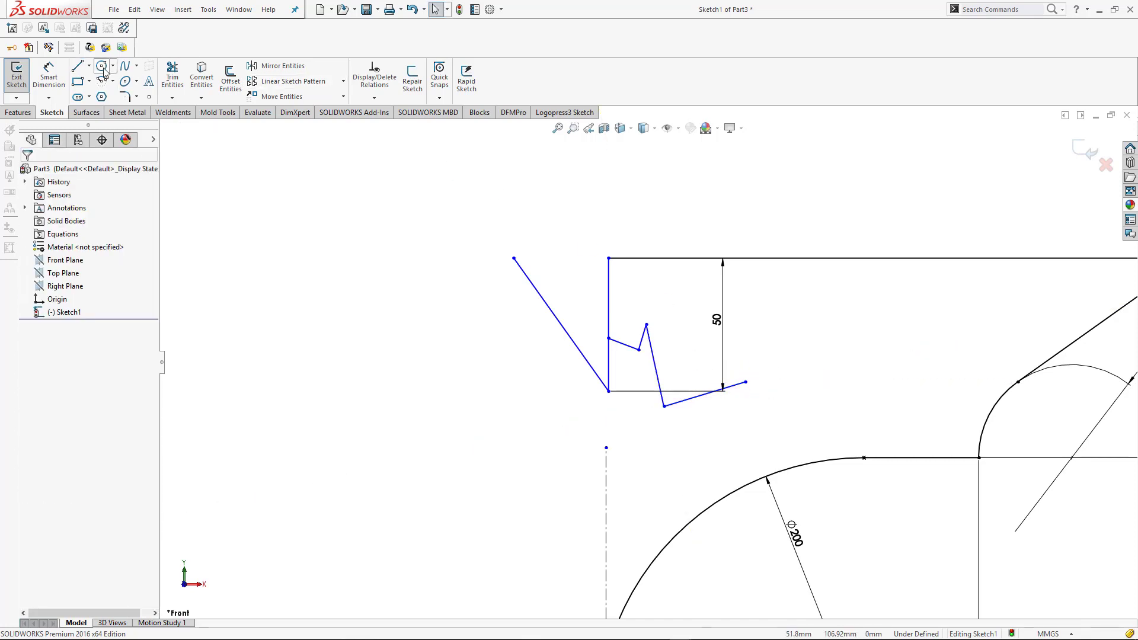
Sketch a circle centred just below the horizontal top line, crossing that line and the zigzag
{"action": "left_click", "coordinate": [102, 67]}
{"action": "left_click", "coordinate": [705, 300]}
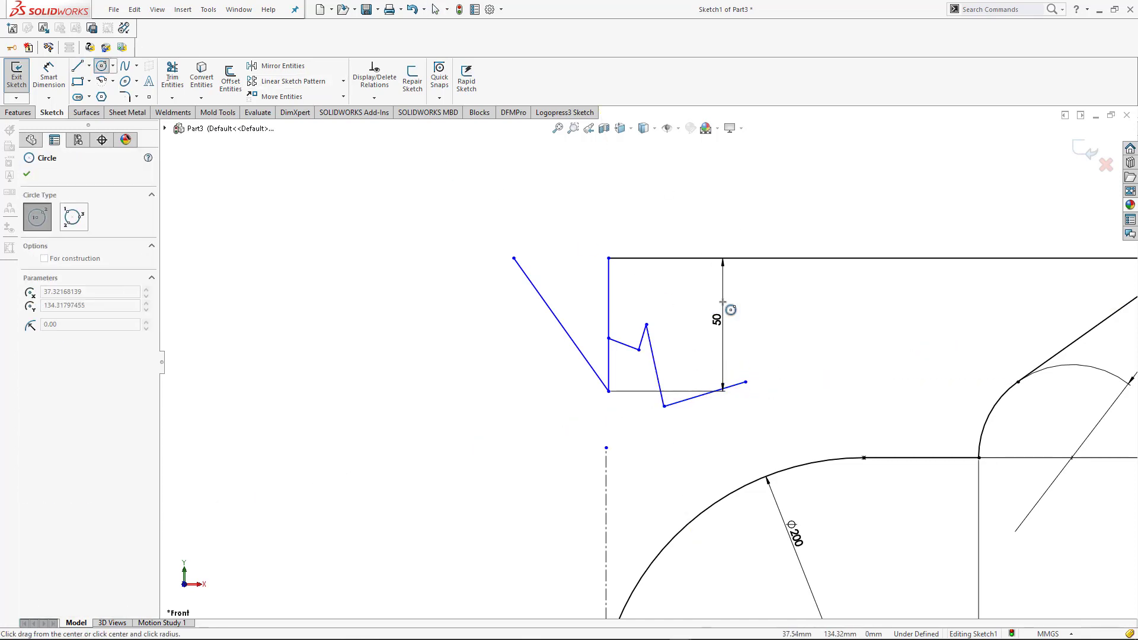
{"action": "left_click", "coordinate": [773, 341]}
{"action": "key", "text": "Escape"}
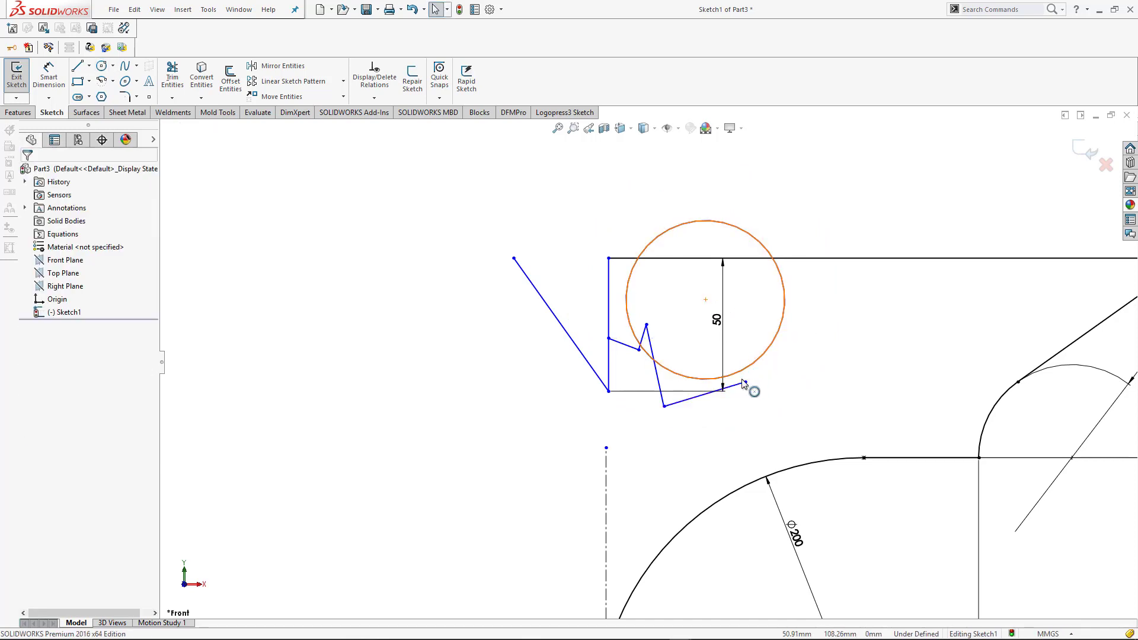
Make the circle tangent to the last slanted line and enlarge it until it crosses the 50 mm vertical line
{"action": "left_click", "coordinate": [742, 379]}
{"action": "left_click", "coordinate": [745, 383], "text": "ctrl"}
{"action": "left_click", "coordinate": [751, 391]}
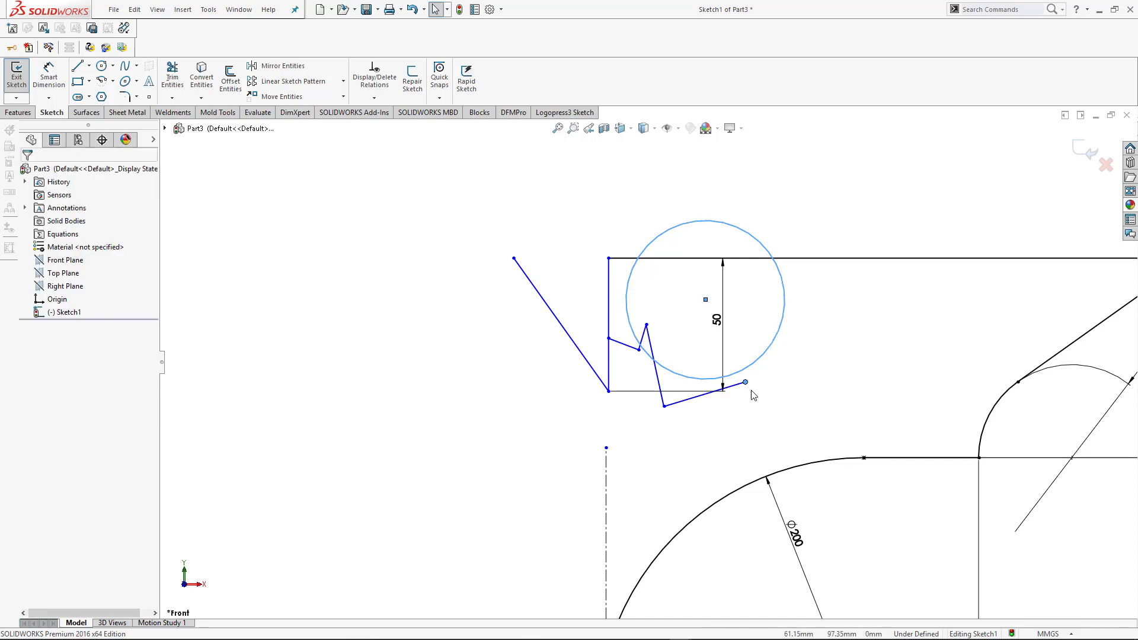
{"action": "left_click", "coordinate": [738, 385]}
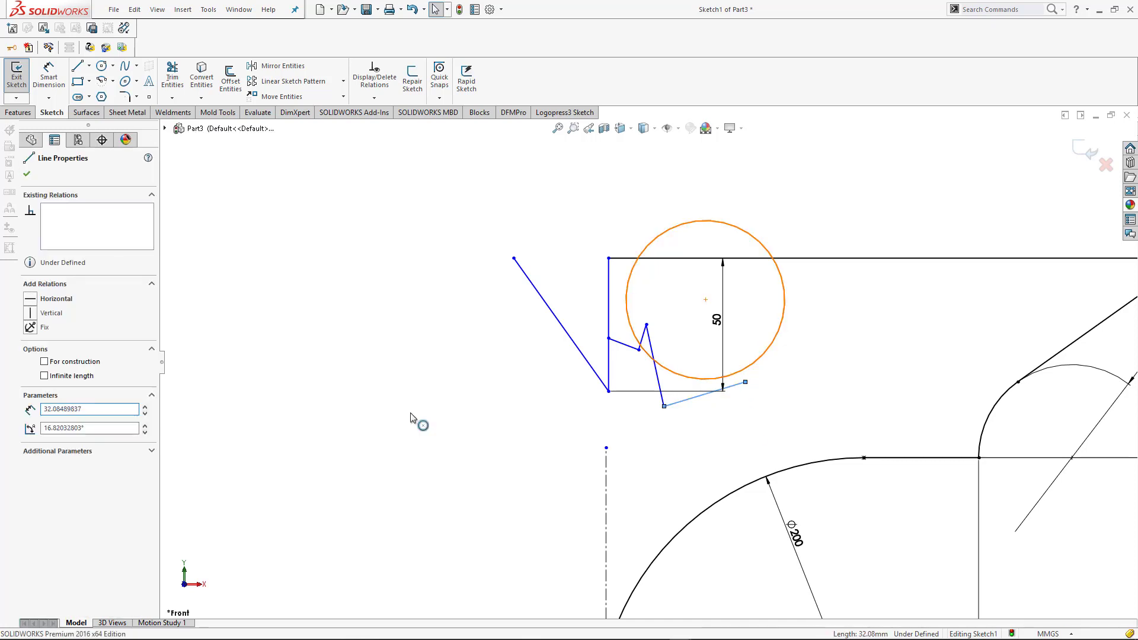
{"action": "left_click", "coordinate": [30, 367]}
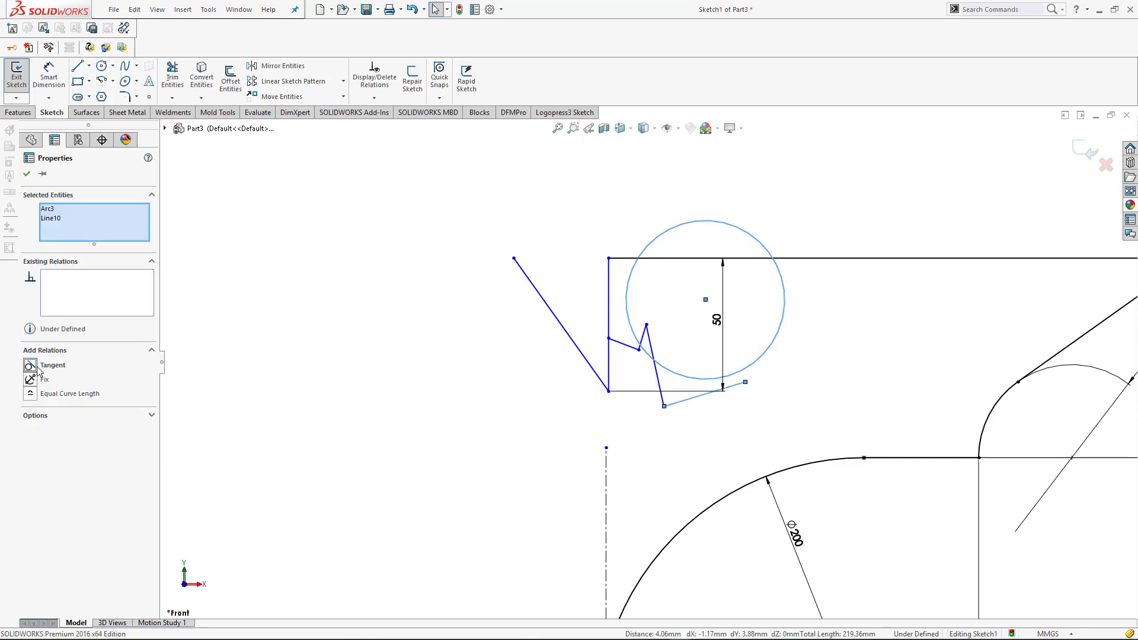
{"action": "left_click", "coordinate": [847, 355]}
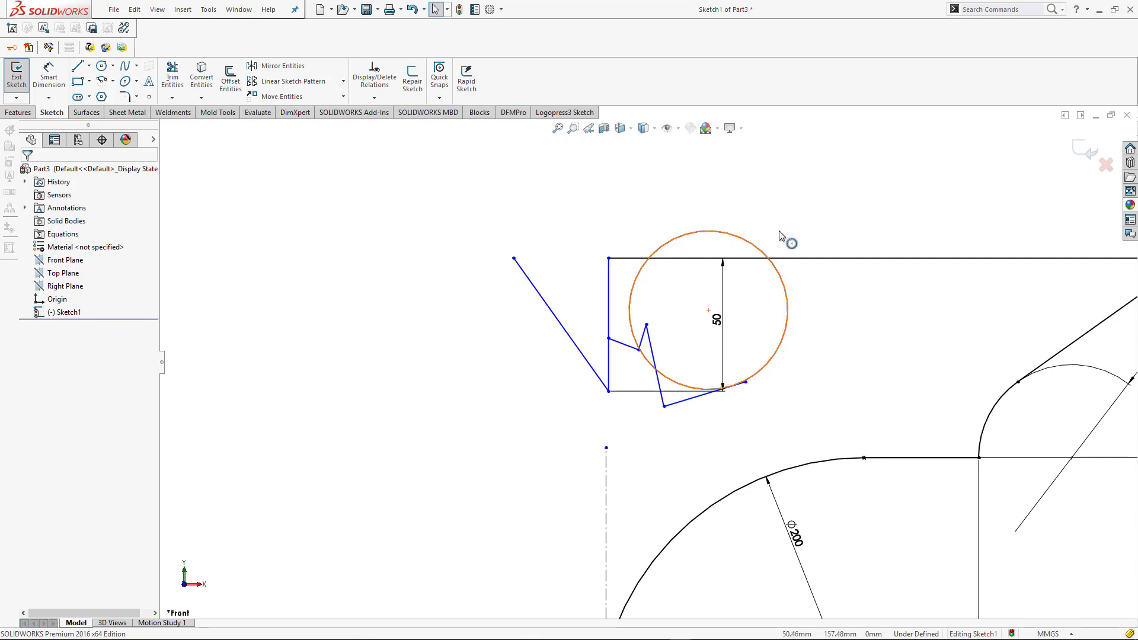
{"action": "left_click_drag", "start_coordinate": [780, 236], "coordinate": [796, 247]}
{"action": "left_click", "coordinate": [854, 390]}
{"action": "right_click_drag", "start_coordinate": [871, 469], "coordinate": [881, 323]}
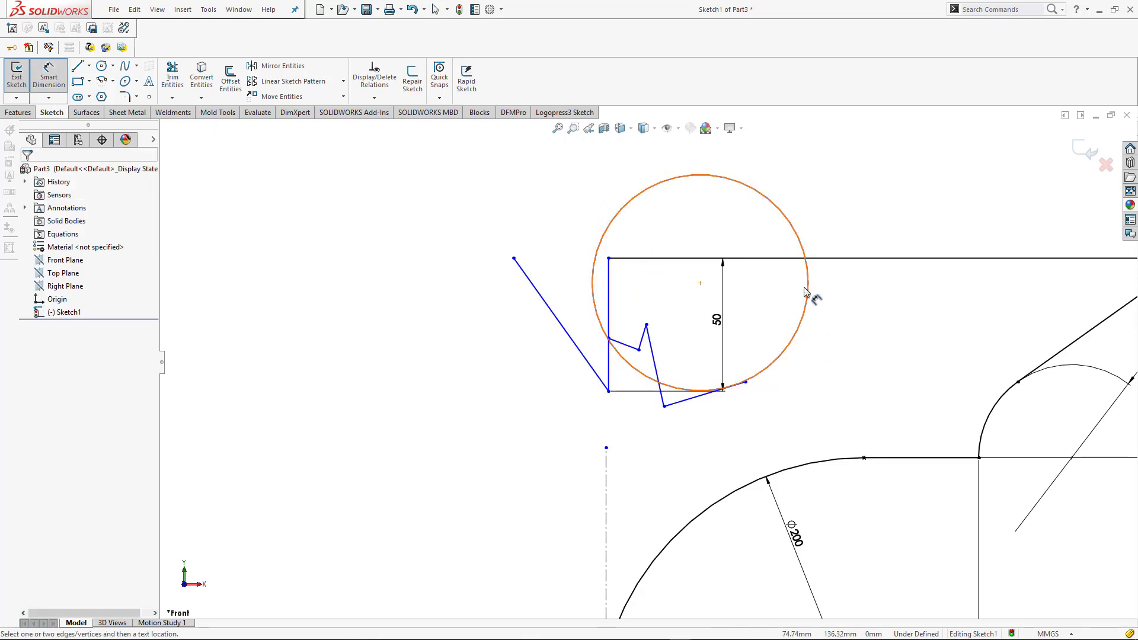
{"action": "scroll", "coordinate": [643, 399], "scroll_direction": "up", "scroll_amount": 3}
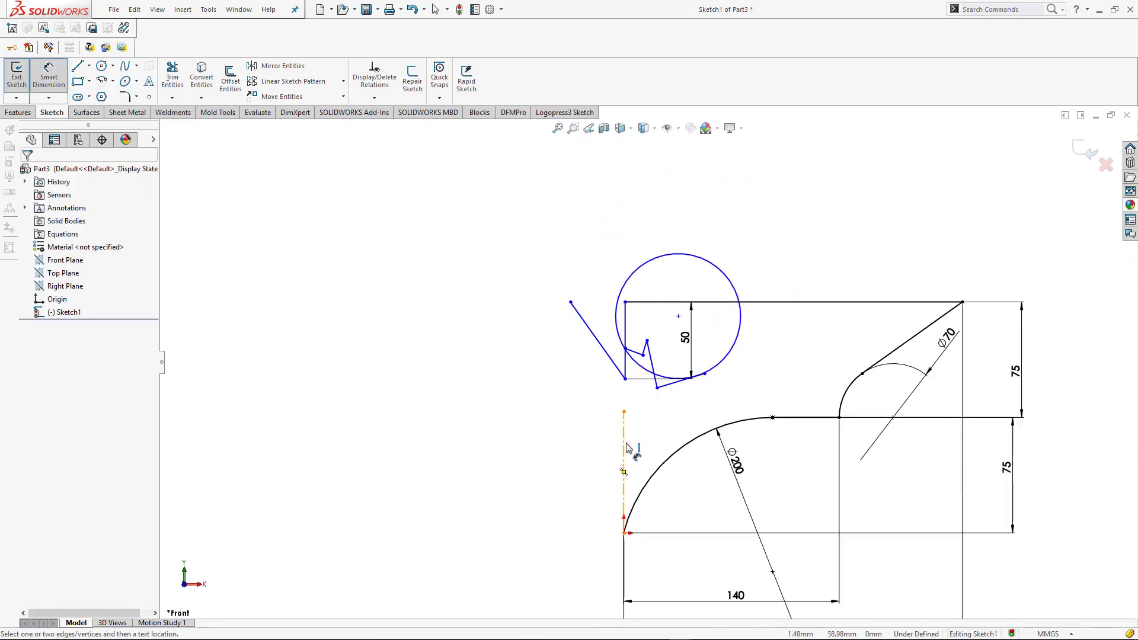
{"action": "left_click", "coordinate": [623, 463]}
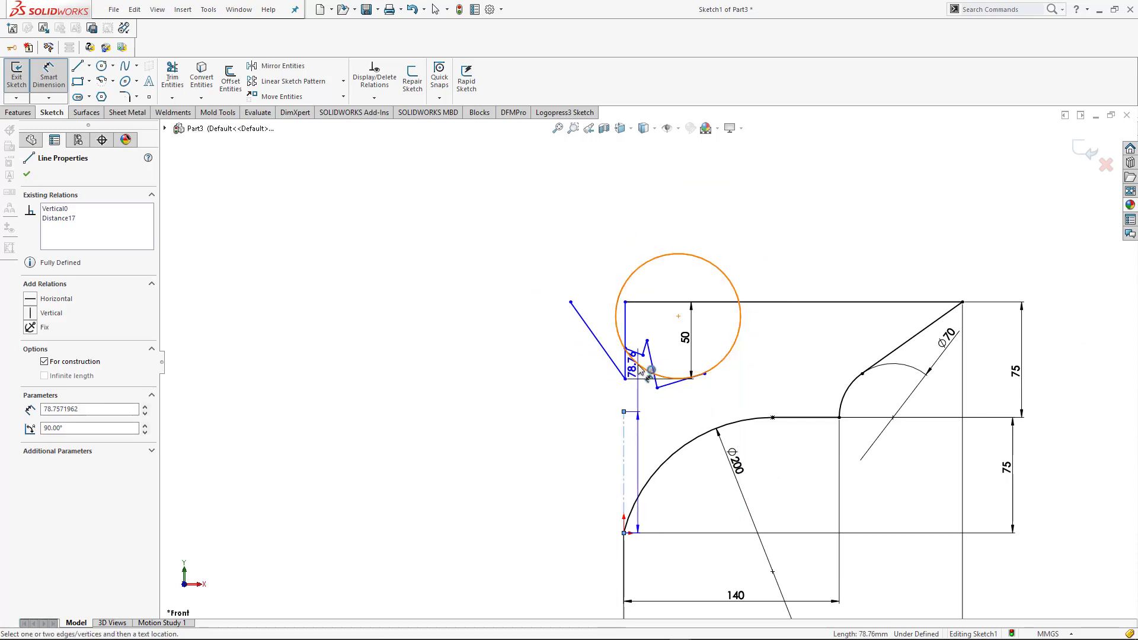
{"action": "key", "text": "Escape"}
Trim away the circle above the top line and beyond the vertical line, and the top line's portion inside the circle
{"action": "left_click", "coordinate": [183, 78]}
{"action": "left_click_drag", "start_coordinate": [728, 250], "coordinate": [714, 312]}
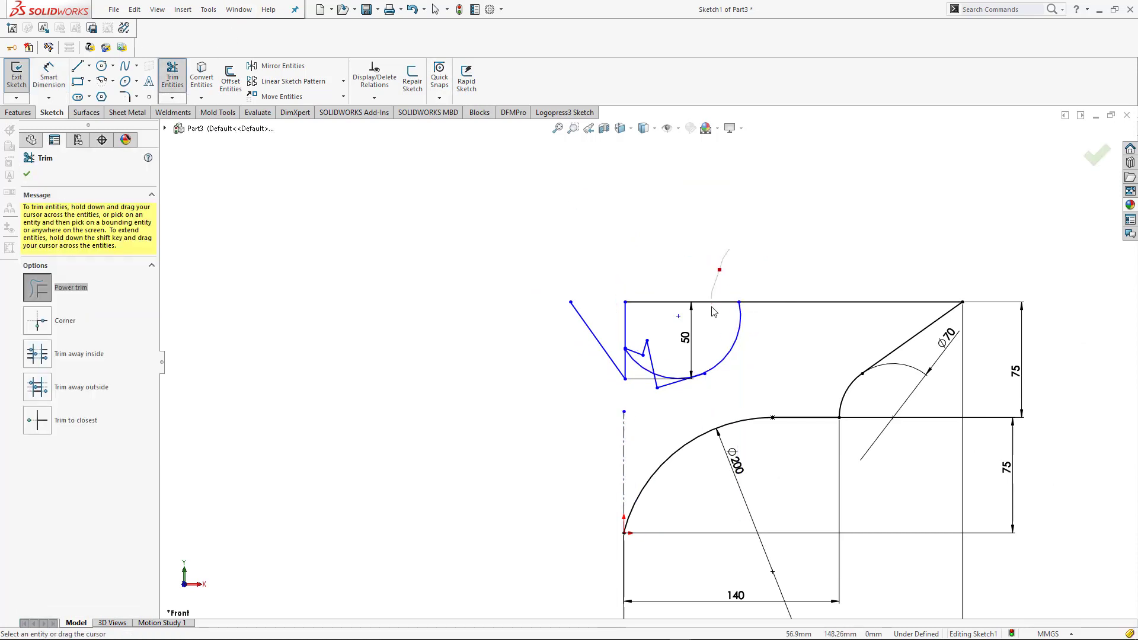
Dimension the horizontal distance from the vertical centerline to the top line's trimmed end as 134/2 mm
{"action": "key", "text": "d"}
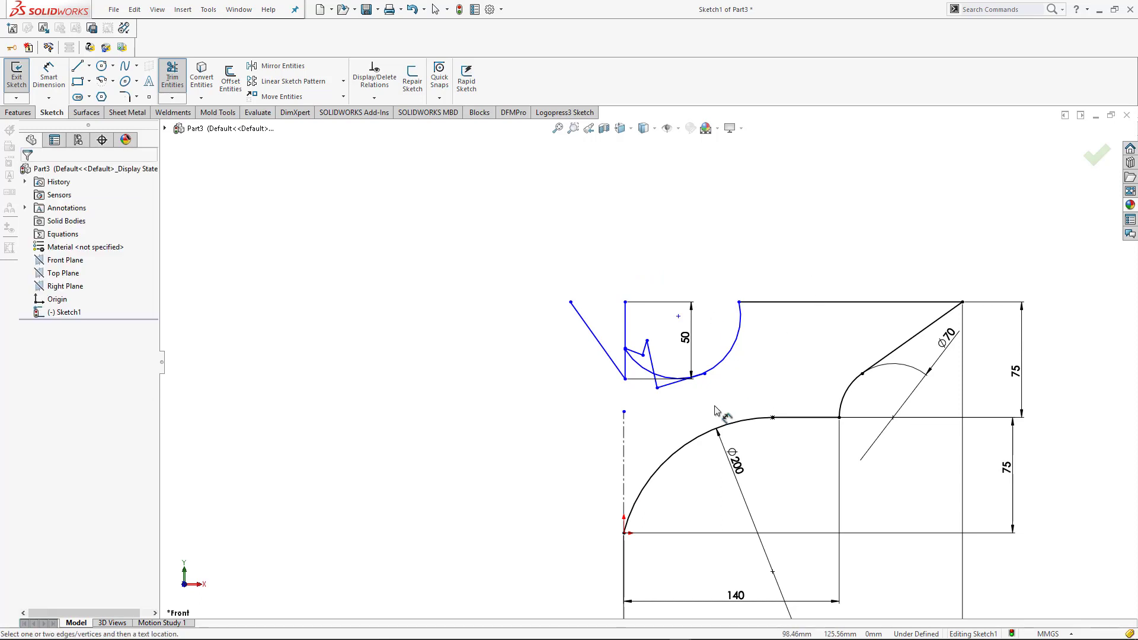
{"action": "left_click", "coordinate": [625, 439]}
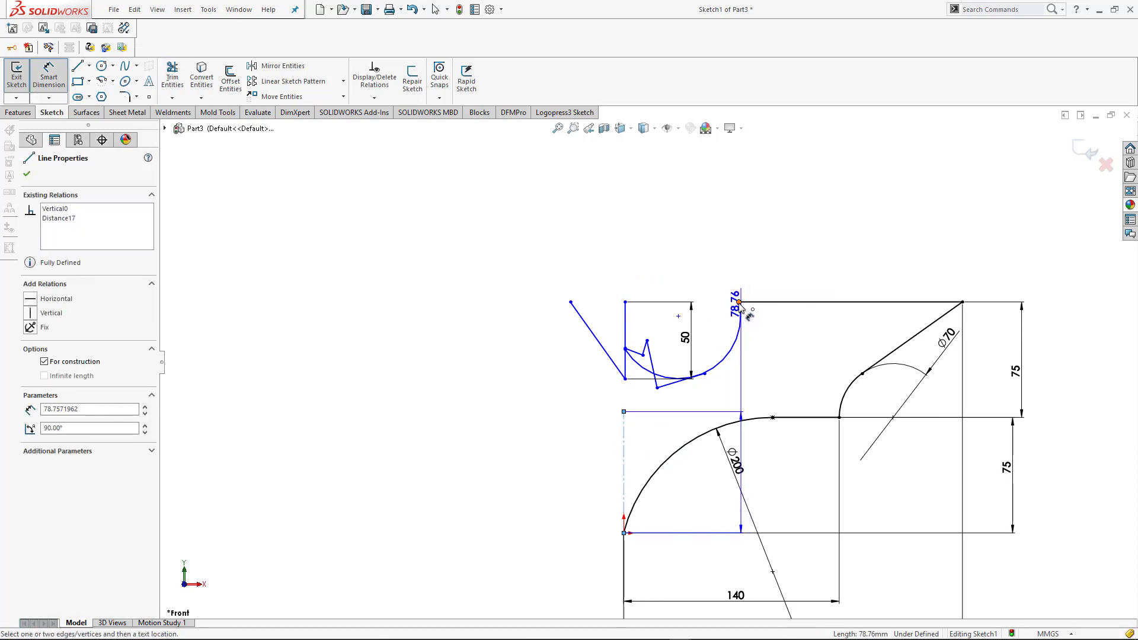
{"action": "left_click", "coordinate": [739, 302]}
{"action": "left_click", "coordinate": [683, 260]}
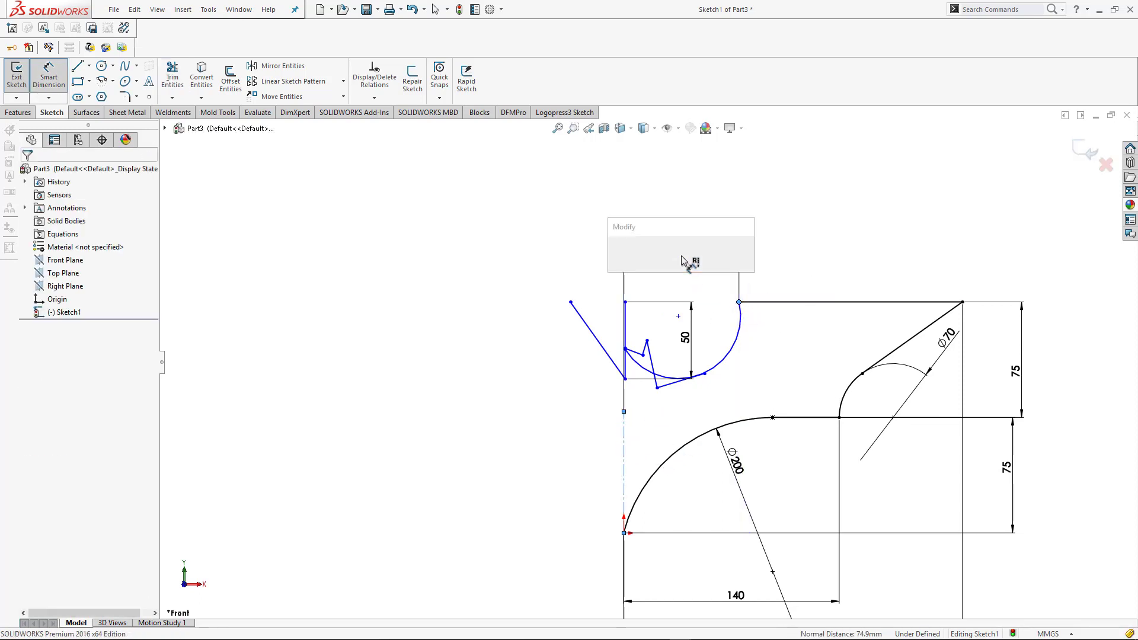
{"action": "type", "text": "134/2"}
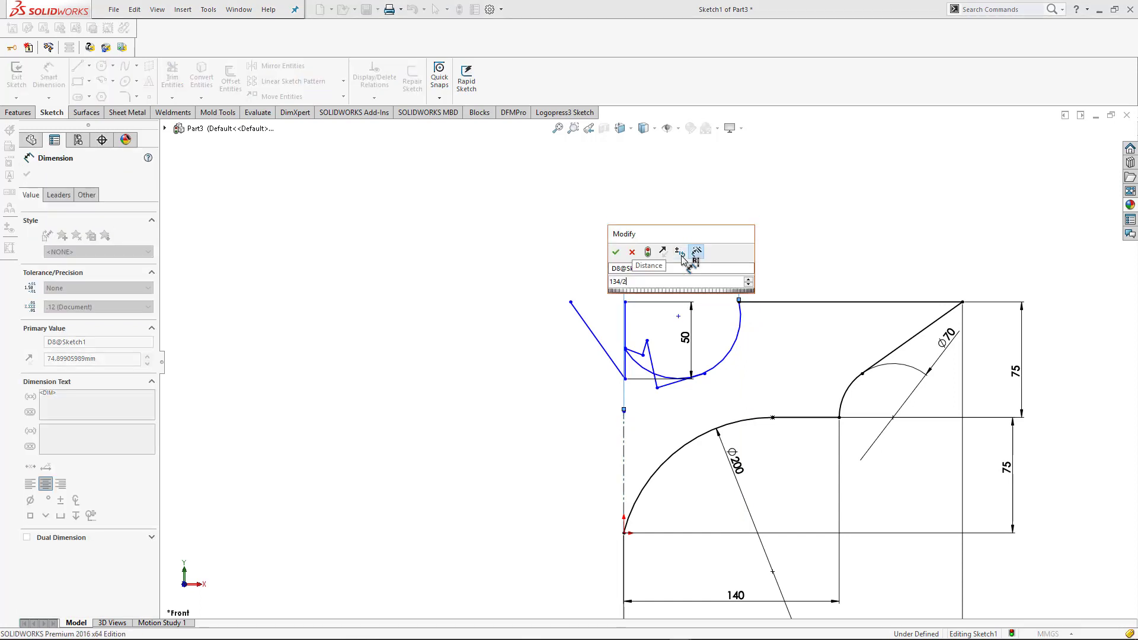
{"action": "key", "text": "Return"}
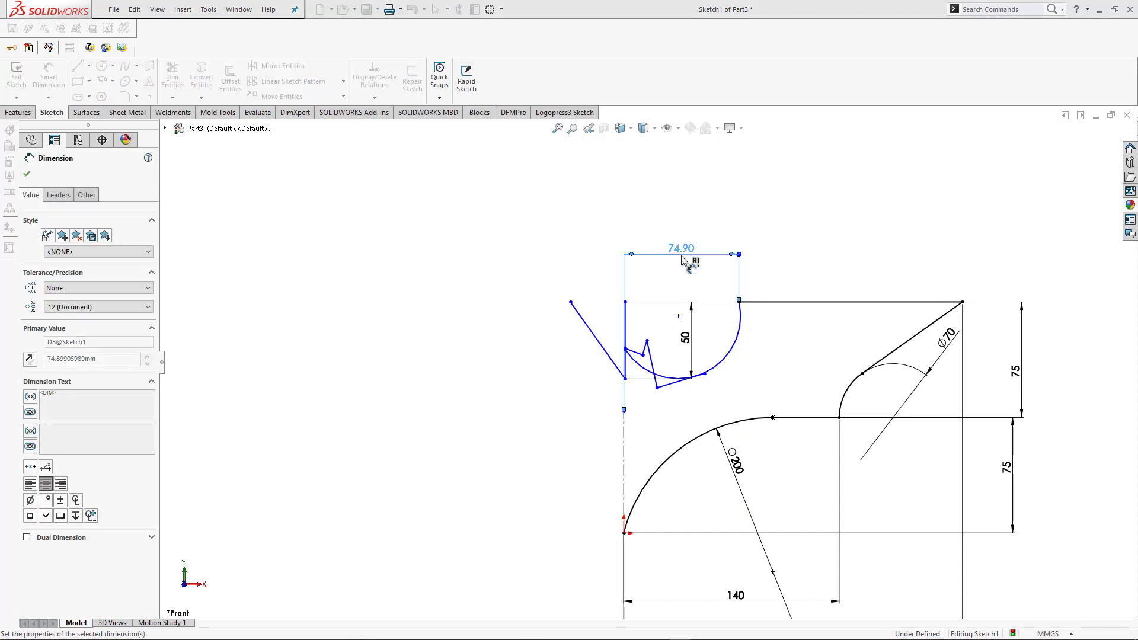
{"action": "key", "text": "Escape"}
Make the 50 mm vertical line collinear with the vertical centerline
{"action": "scroll", "coordinate": [631, 436], "scroll_direction": "down", "scroll_amount": 1}
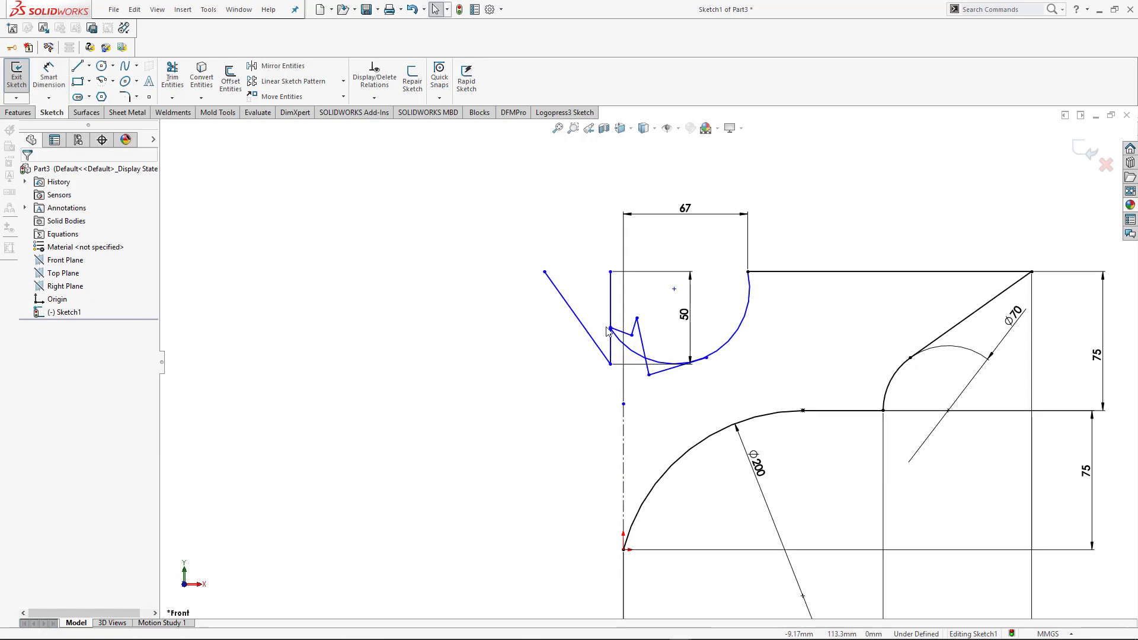
{"action": "left_click", "coordinate": [610, 315]}
{"action": "left_click", "coordinate": [623, 426], "text": "ctrl"}
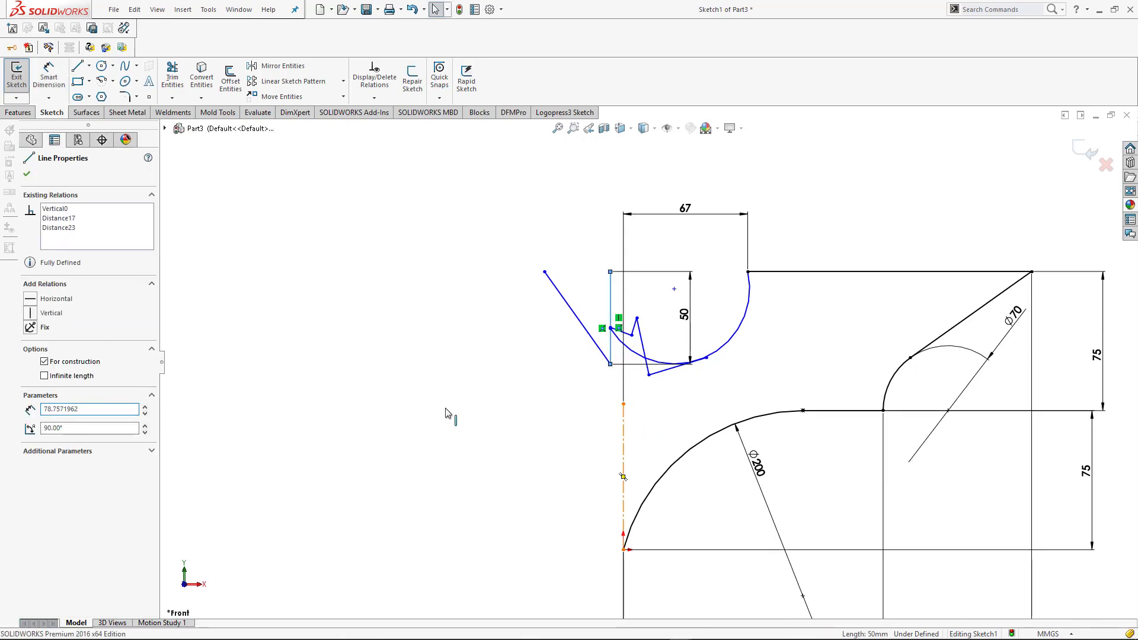
{"action": "left_click", "coordinate": [30, 393]}
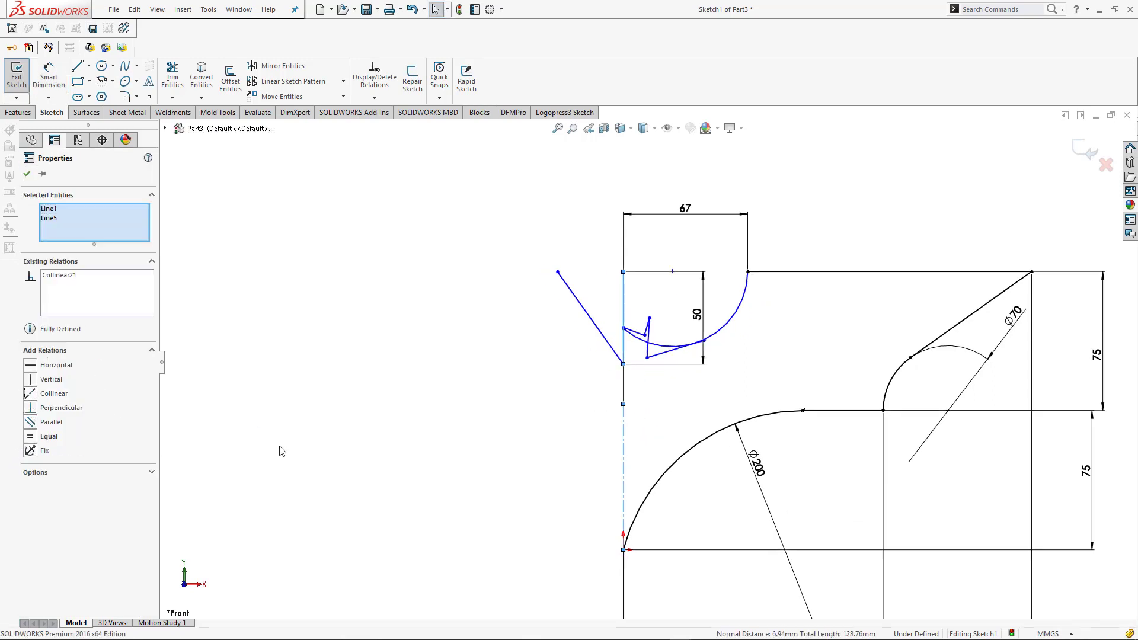
{"action": "key", "text": "Escape"}
Reposition the zigzag's lower vertex to just below the level of the 50 mm line's lower end
{"action": "scroll", "coordinate": [743, 356], "scroll_direction": "down", "scroll_amount": 3}
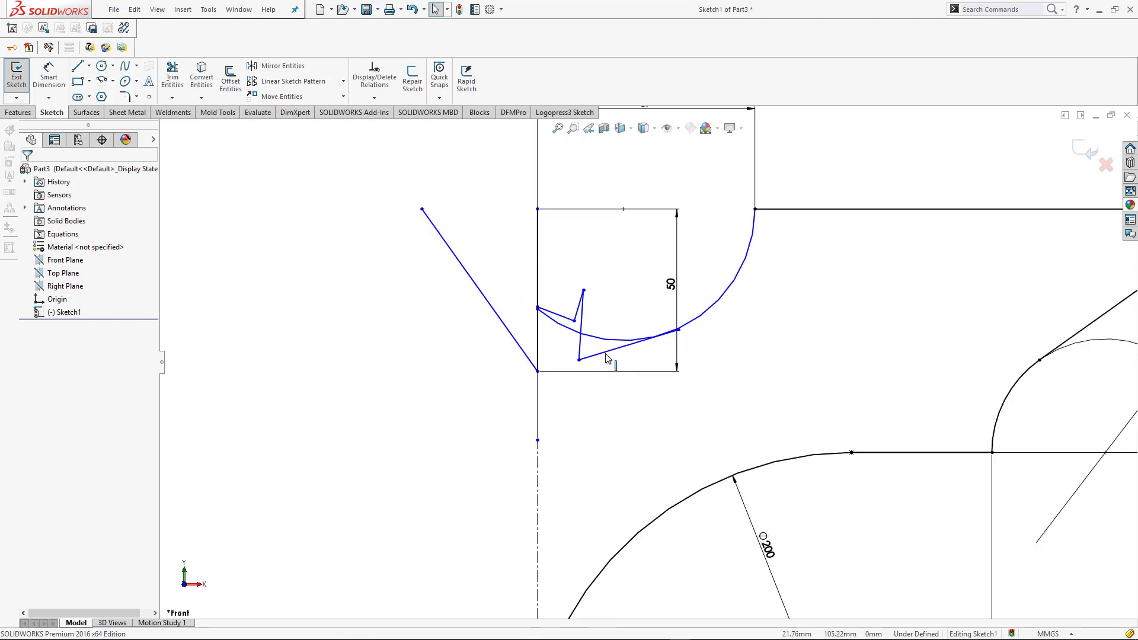
{"action": "mouse_move", "coordinate": [579, 359]}
{"action": "left_mouse_down"}
{"action": "mouse_move", "coordinate": [634, 375]}
{"action": "mouse_move", "coordinate": [610, 376]}
{"action": "mouse_move", "coordinate": [727, 300]}
{"action": "mouse_move", "coordinate": [720, 289]}
{"action": "left_mouse_up"}
{"action": "scroll", "coordinate": [695, 342], "scroll_direction": "down", "scroll_amount": 6}
{"action": "scroll", "coordinate": [693, 437], "scroll_direction": "up", "scroll_amount": 5}
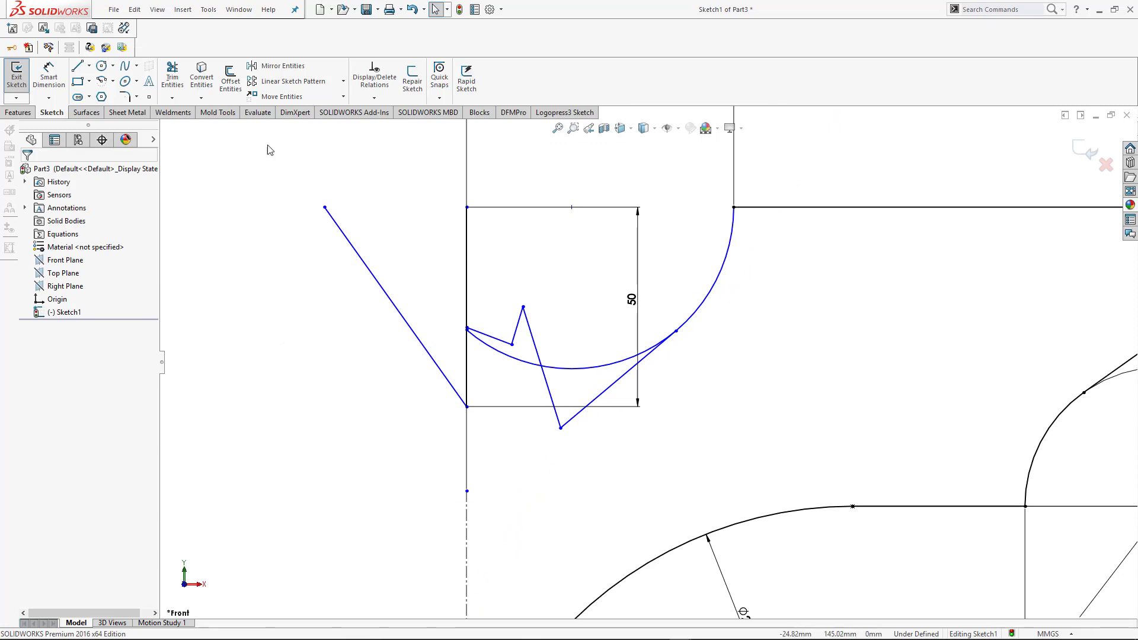
Trim away the arc between the vertical line and its tangent point with the slanted line
{"action": "left_click", "coordinate": [165, 88]}
{"action": "mouse_move", "coordinate": [585, 325]}
{"action": "left_mouse_down"}
{"action": "mouse_move", "coordinate": [568, 383]}
{"action": "mouse_move", "coordinate": [521, 380]}
{"action": "mouse_move", "coordinate": [528, 363]}
{"action": "left_mouse_up"}
{"action": "key", "text": "Escape"}
{"action": "scroll", "coordinate": [758, 373], "scroll_direction": "up", "scroll_amount": 3}
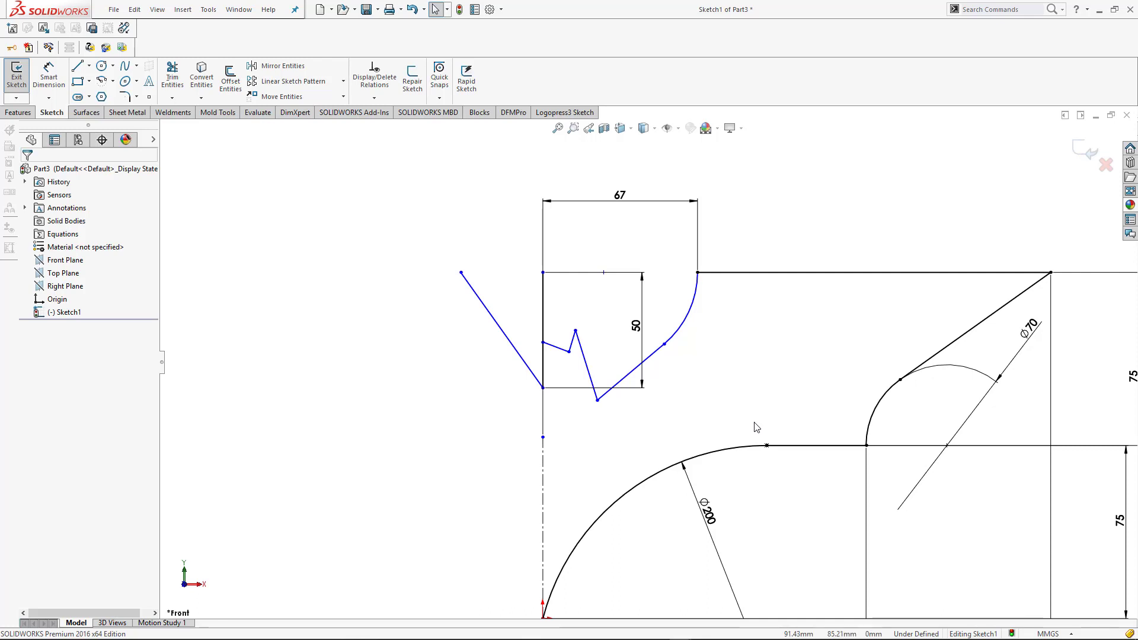
Dimension the angle between the zigzag's long downward line and the horizontal top line as 84°
{"action": "right_click_drag", "start_coordinate": [766, 418], "coordinate": [758, 379]}
{"action": "left_click", "coordinate": [586, 363]}
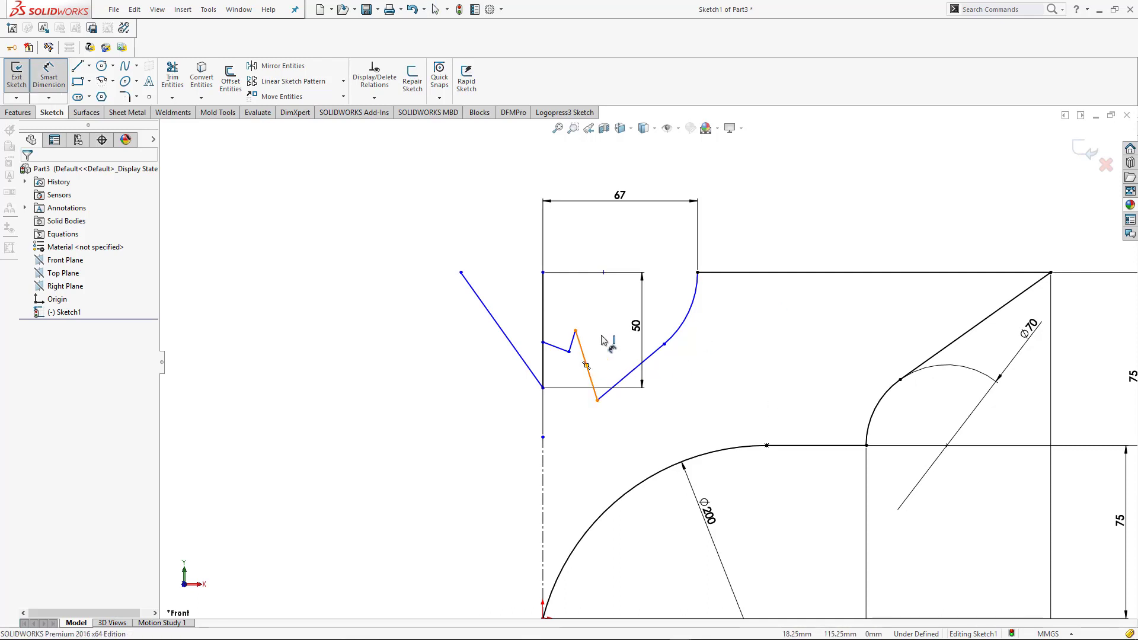
{"action": "left_click", "coordinate": [730, 273]}
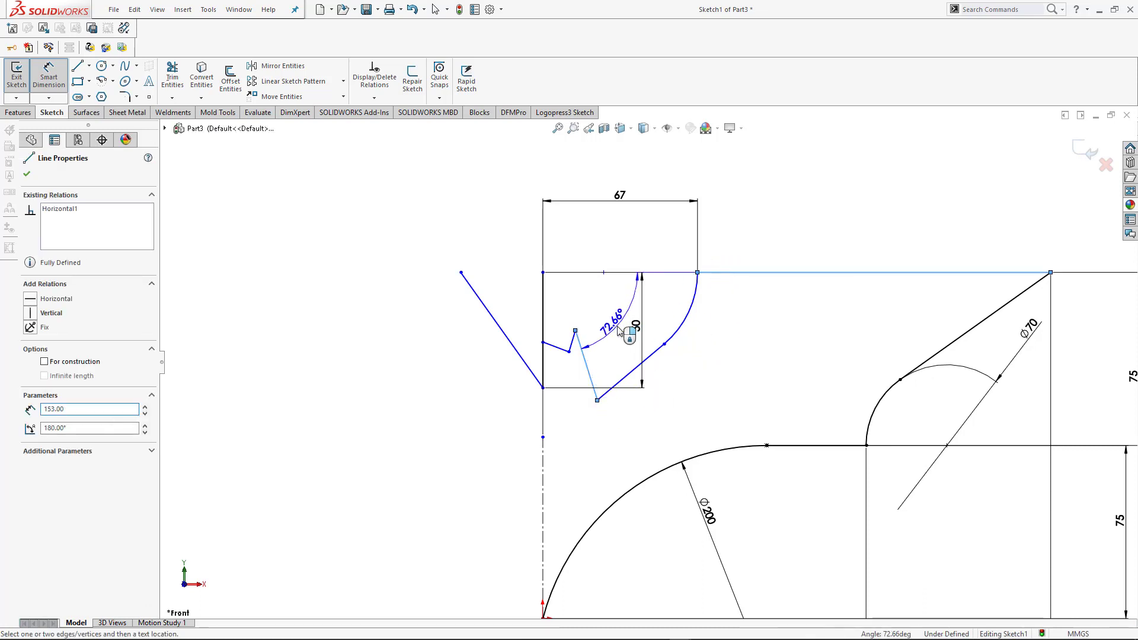
{"action": "left_click", "coordinate": [616, 331]}
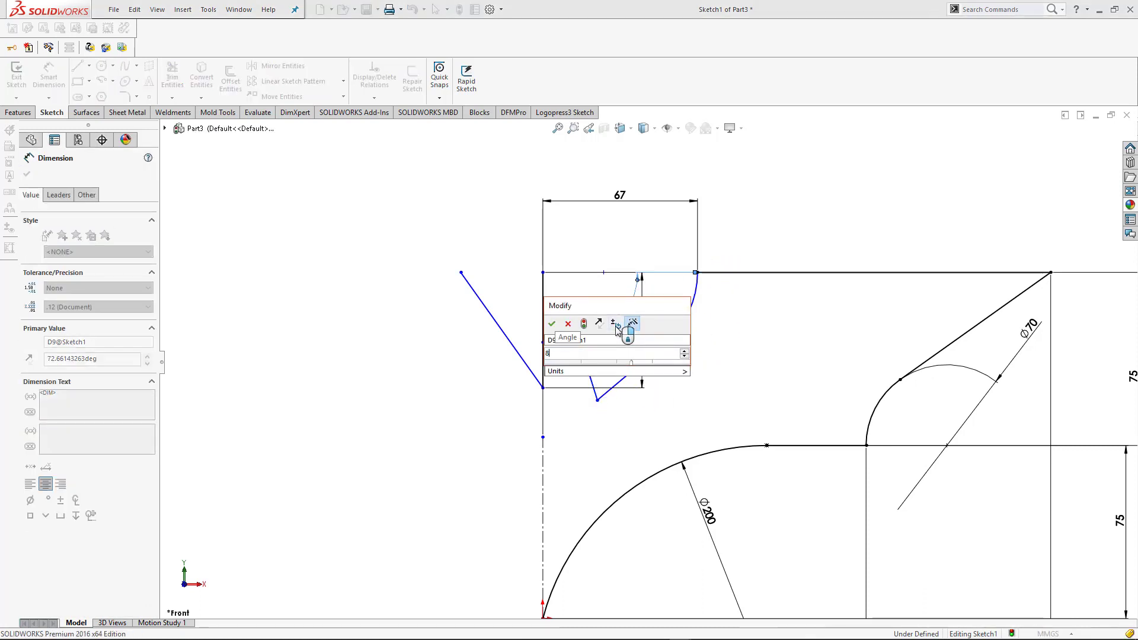
{"action": "key", "text": "Return"}
{"action": "left_click", "coordinate": [773, 347]}
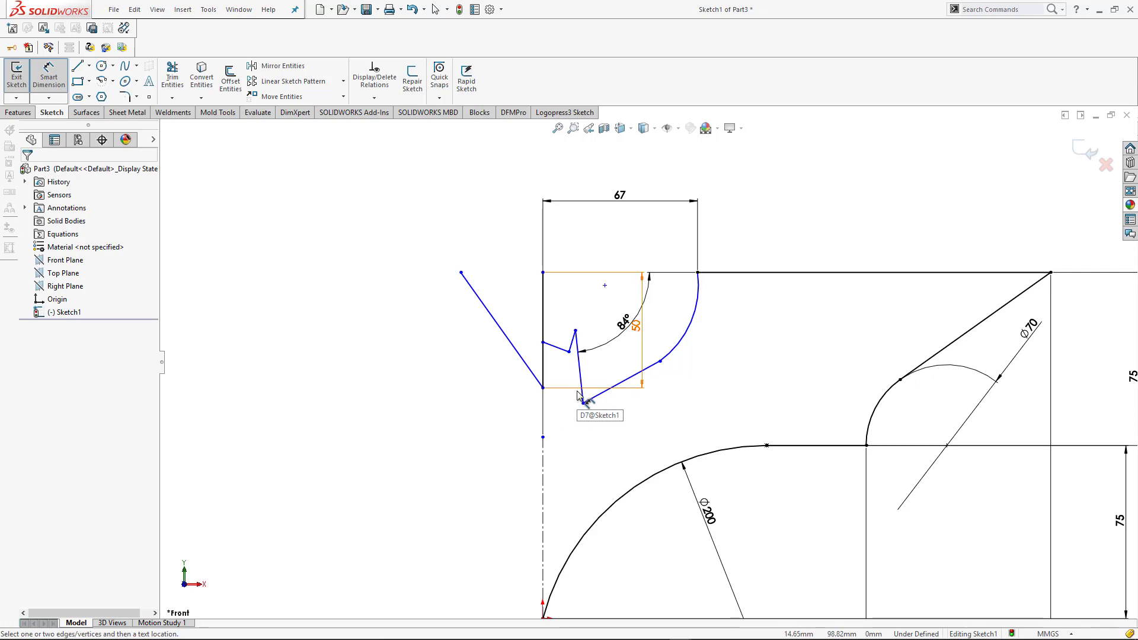
Dimension the angle between the zigzag's long downward line and the short steep line beside it as 160°
{"action": "left_click", "coordinate": [578, 358]}
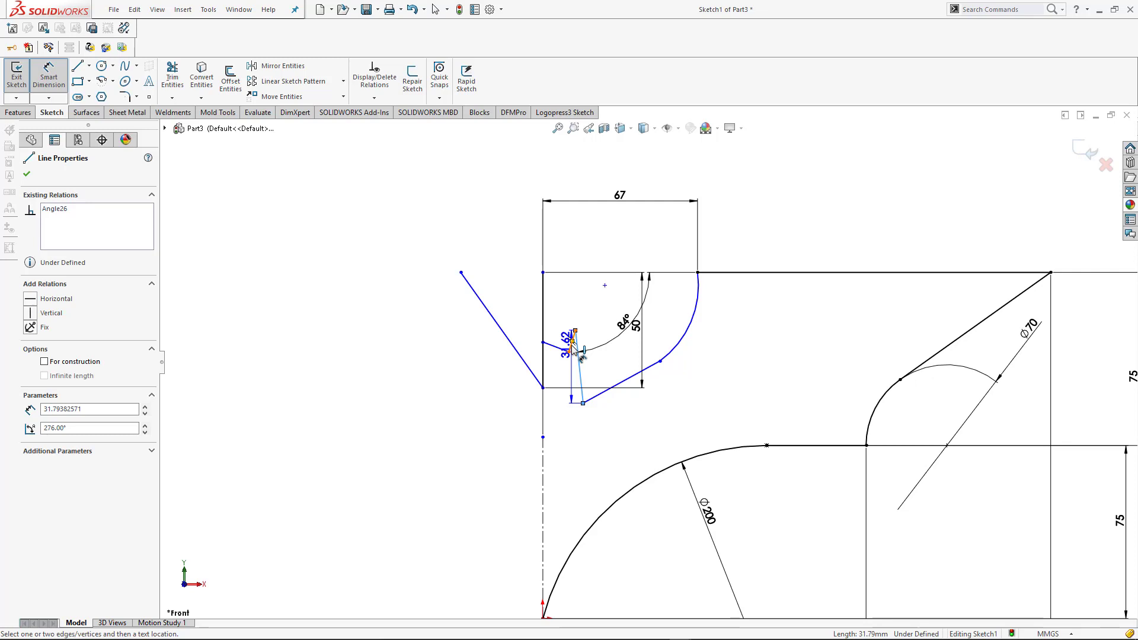
{"action": "left_click", "coordinate": [570, 350]}
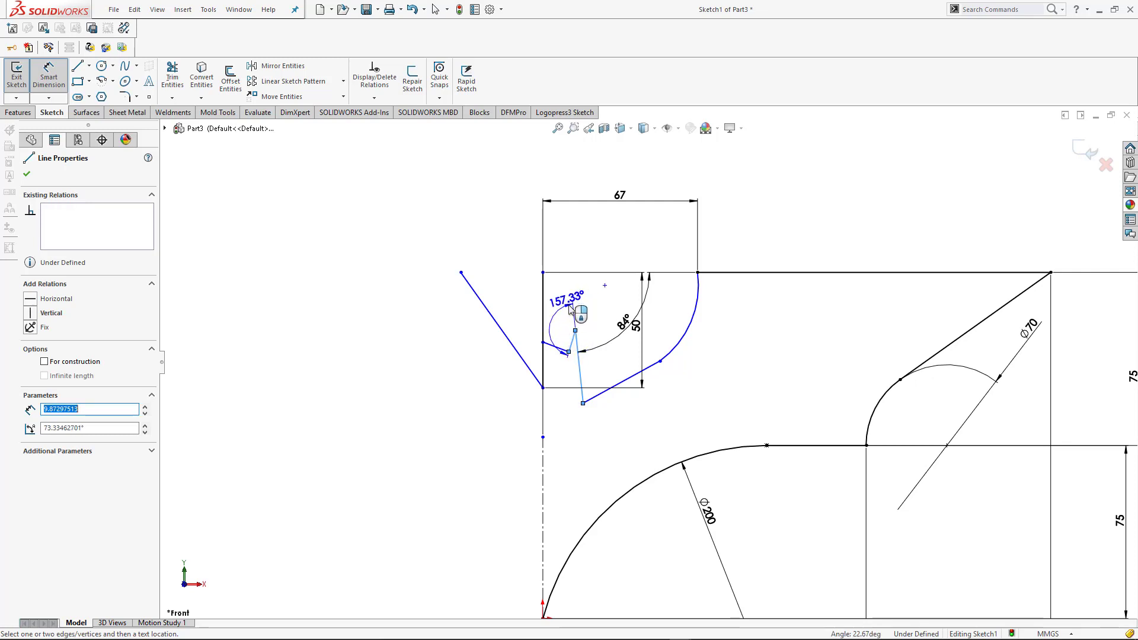
{"action": "left_click", "coordinate": [561, 313]}
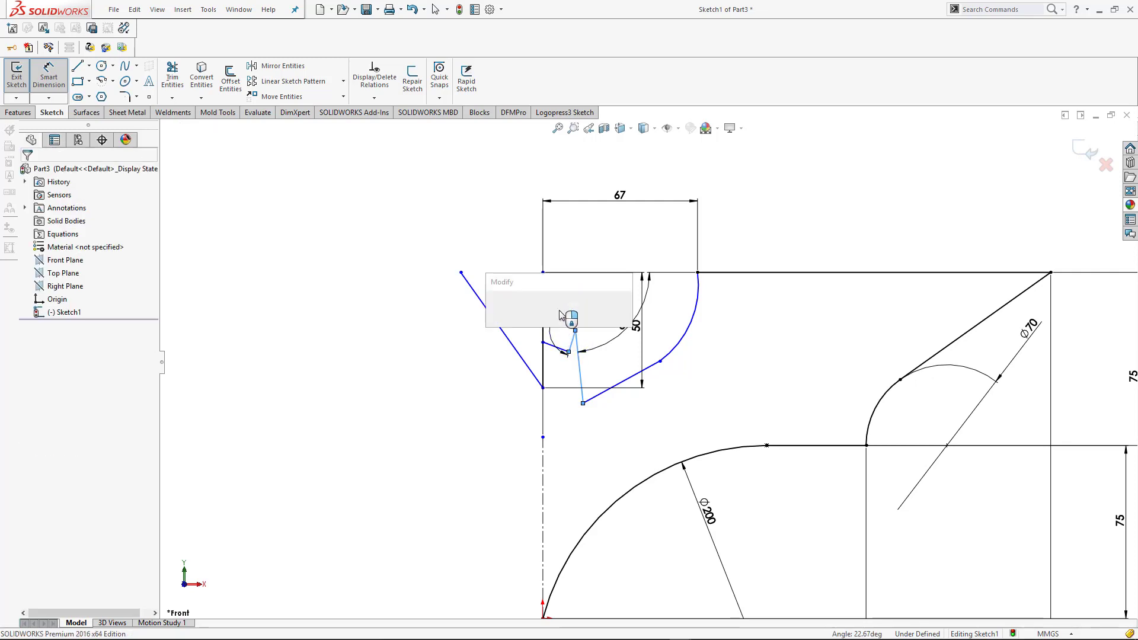
{"action": "type", "text": "160"}
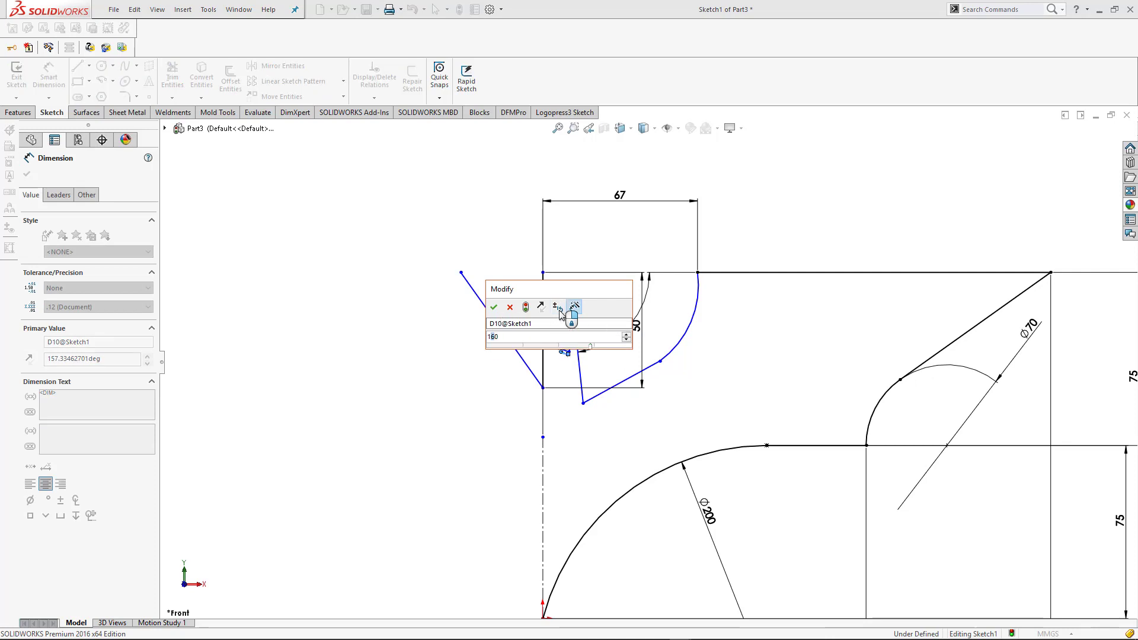
{"action": "key", "text": "Return"}
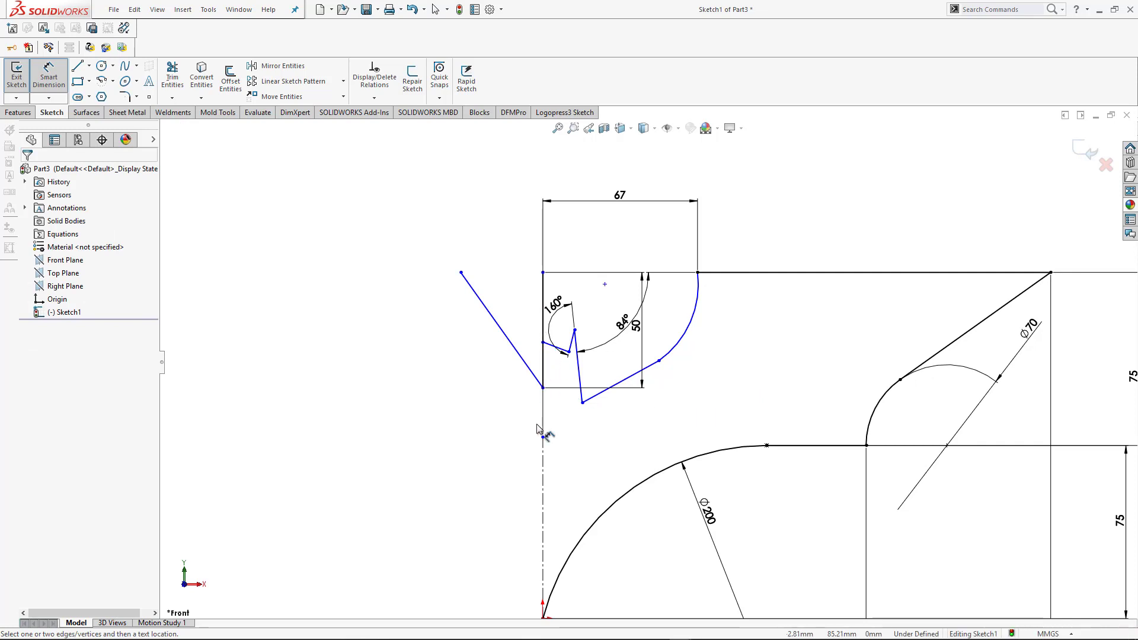
Dimension the distance from the vertical centerline to the zigzag's first low vertex as 12 mm
{"action": "left_click", "coordinate": [542, 481]}
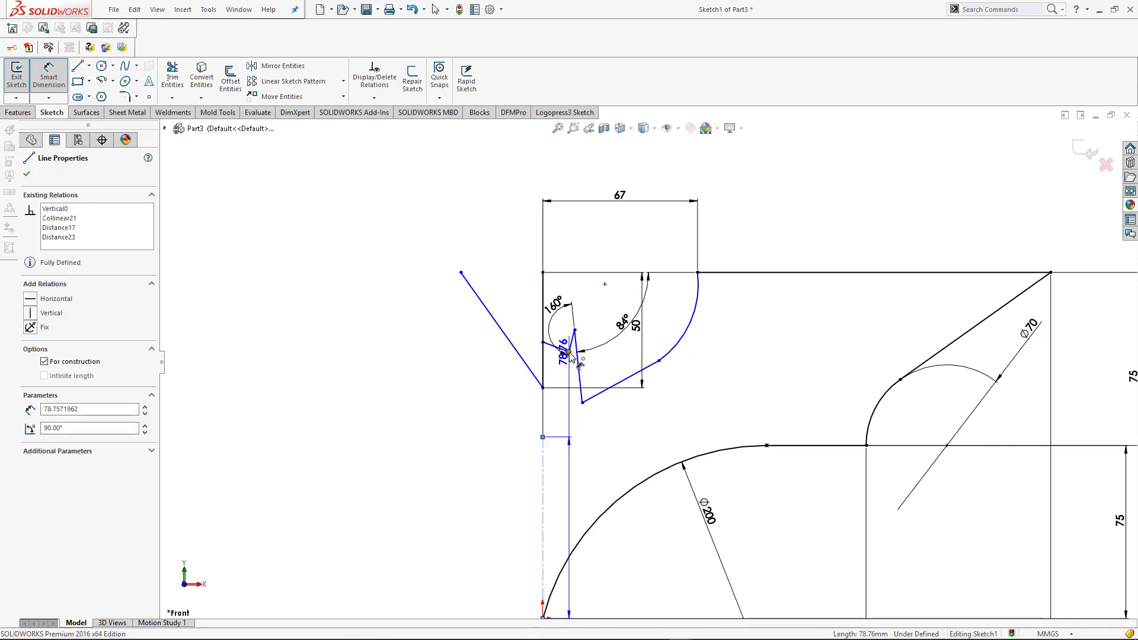
{"action": "left_click", "coordinate": [569, 352]}
{"action": "left_click", "coordinate": [561, 249]}
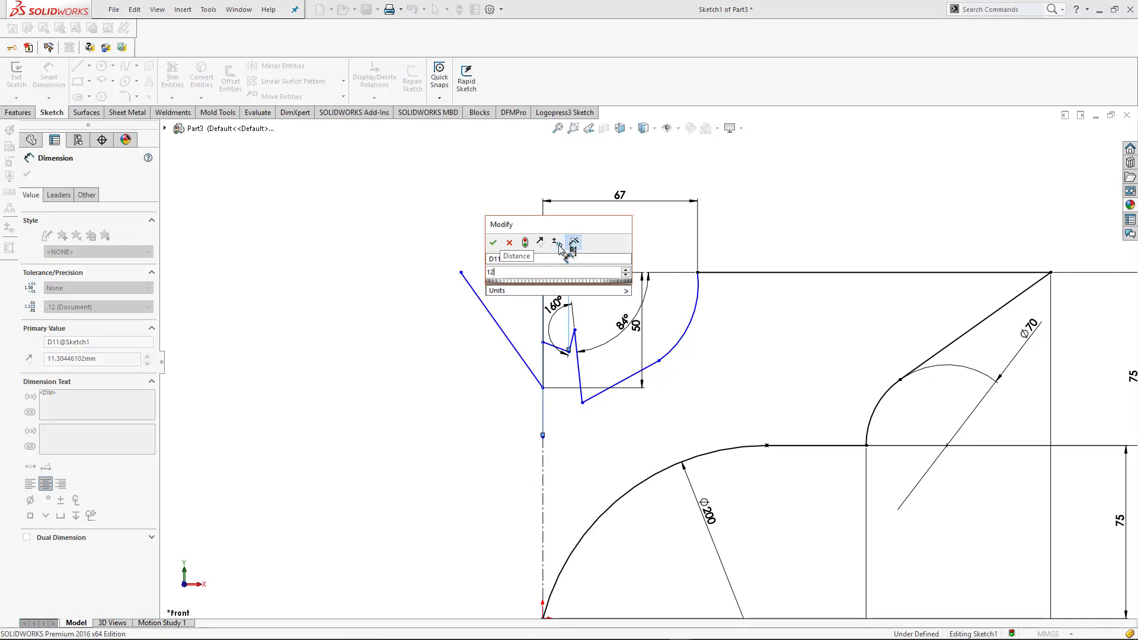
{"action": "key", "text": "Return"}
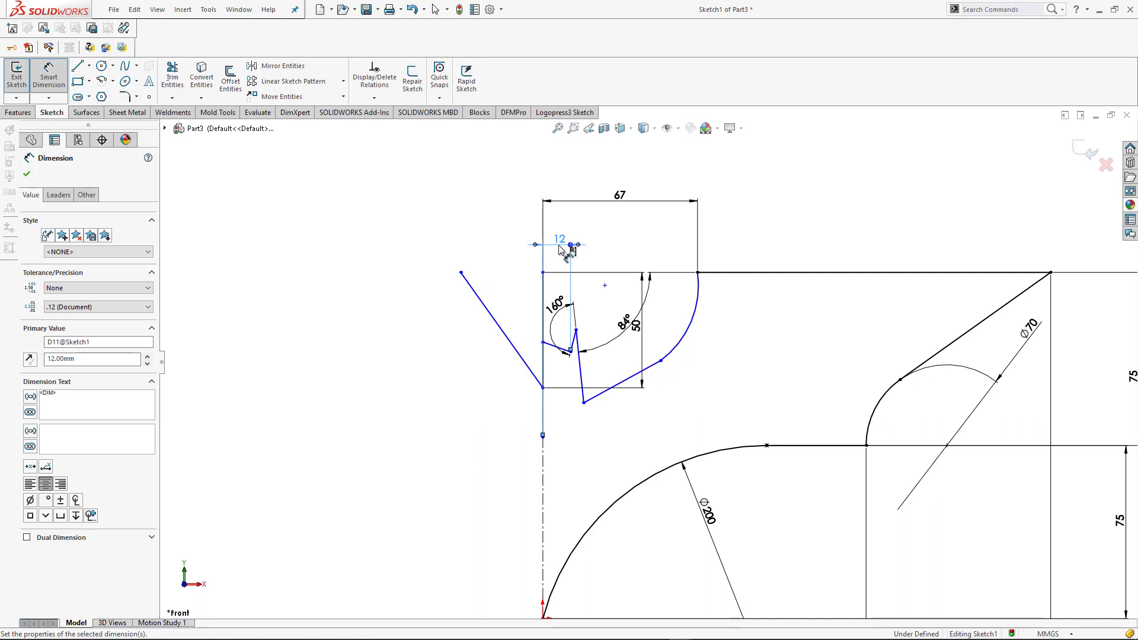
Dimension the vertical distance from the zigzag's peak to the horizontal top line as 10 mm
{"action": "left_click", "coordinate": [575, 329]}
{"action": "left_click", "coordinate": [708, 273]}
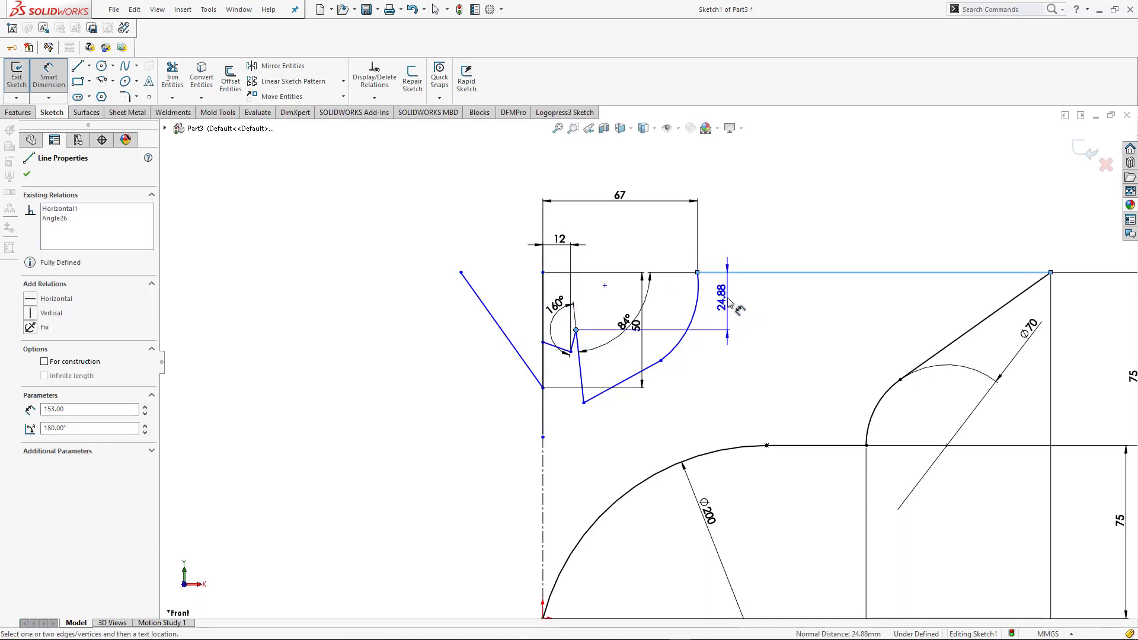
{"action": "left_click", "coordinate": [733, 303]}
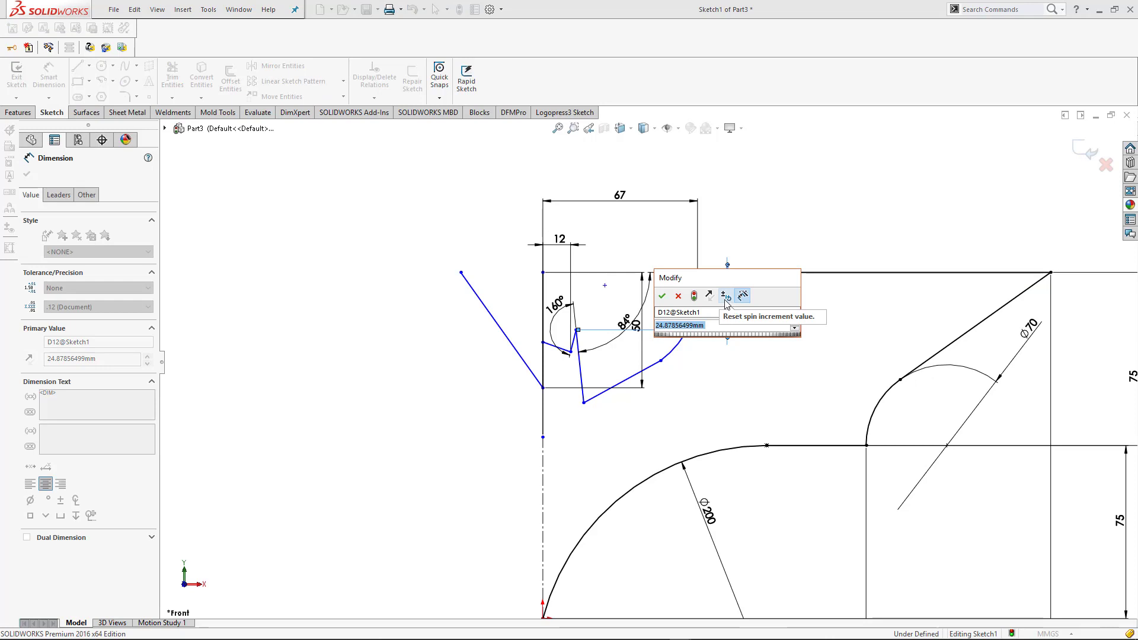
{"action": "type", "text": "10"}
{"action": "key", "text": "Return"}
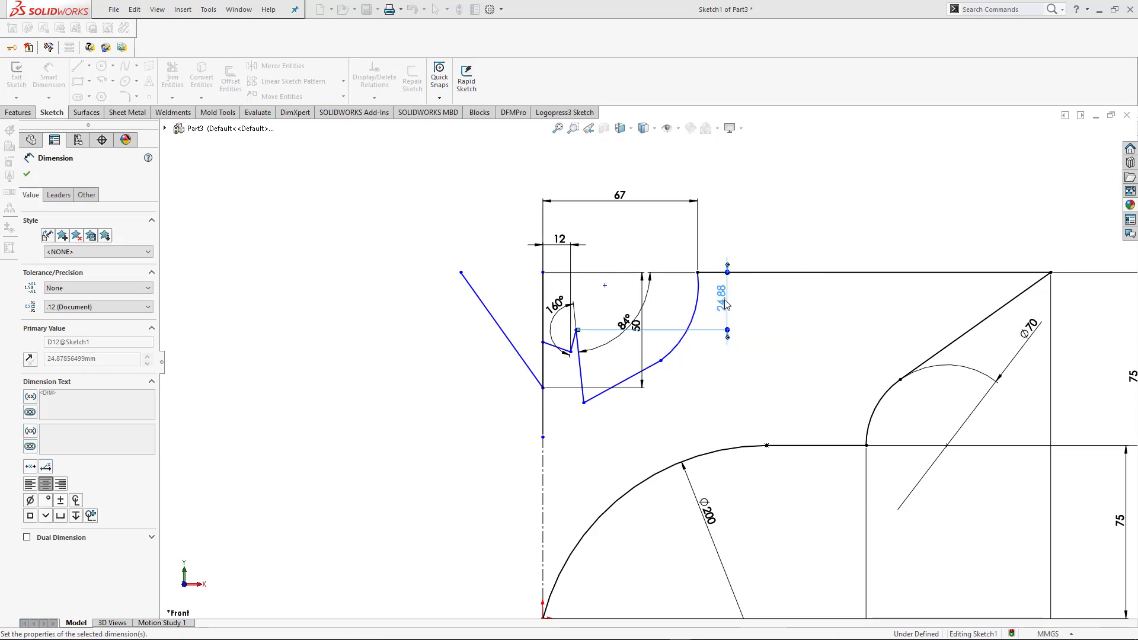
{"action": "left_click", "coordinate": [812, 324]}
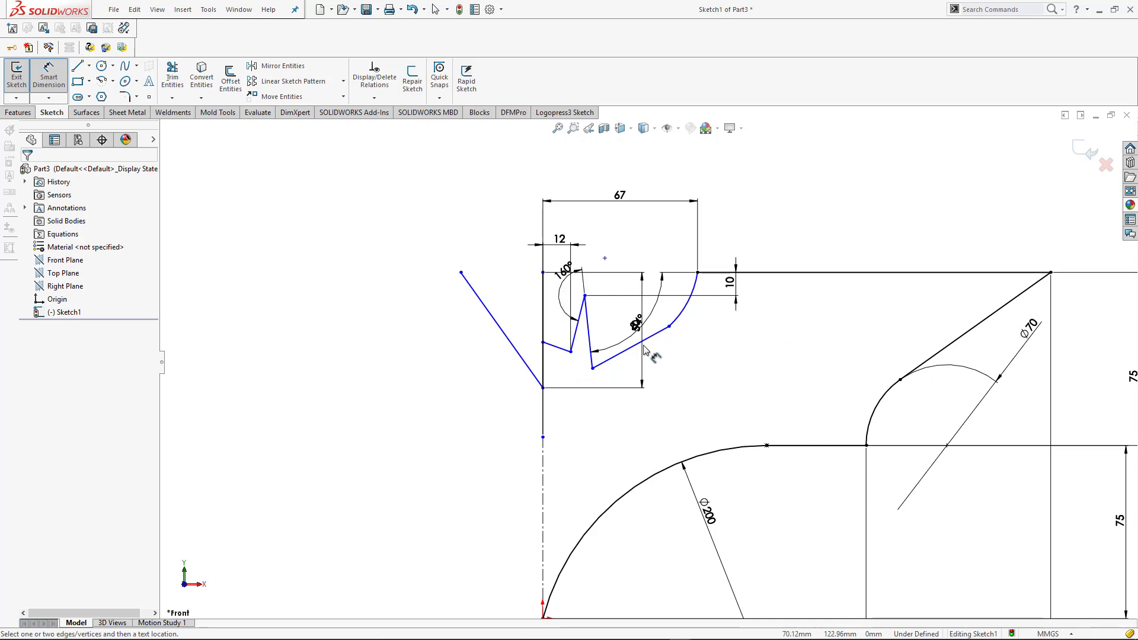
Dimension the vertical distance from the zigzag's lowest vertex to the horizontal top line as 37 mm
{"action": "left_click", "coordinate": [592, 368]}
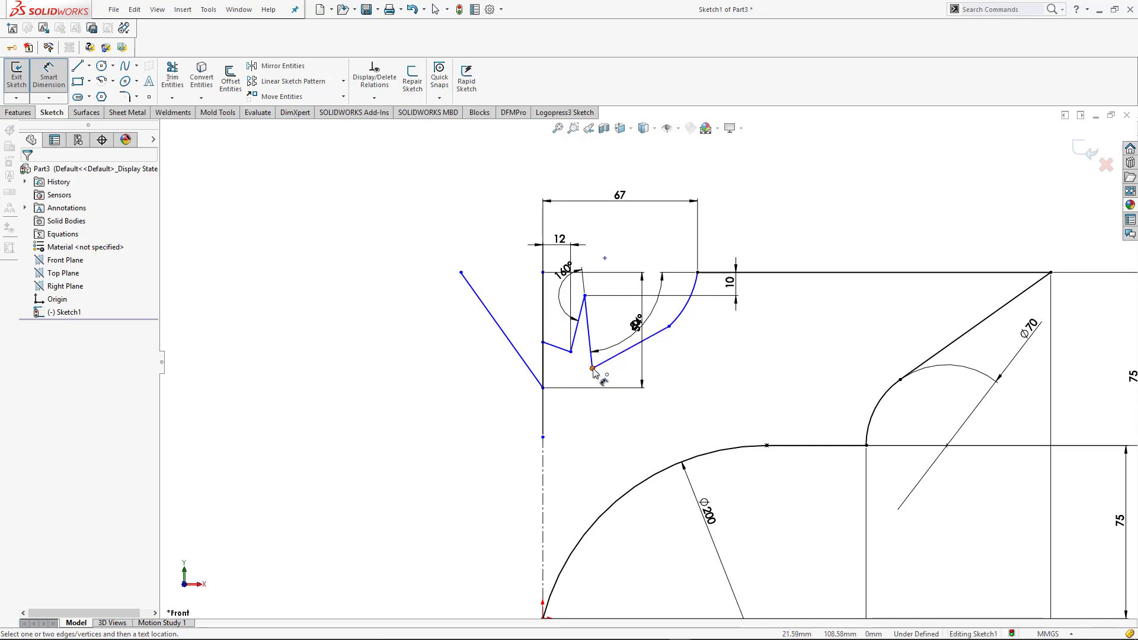
{"action": "left_click", "coordinate": [798, 274]}
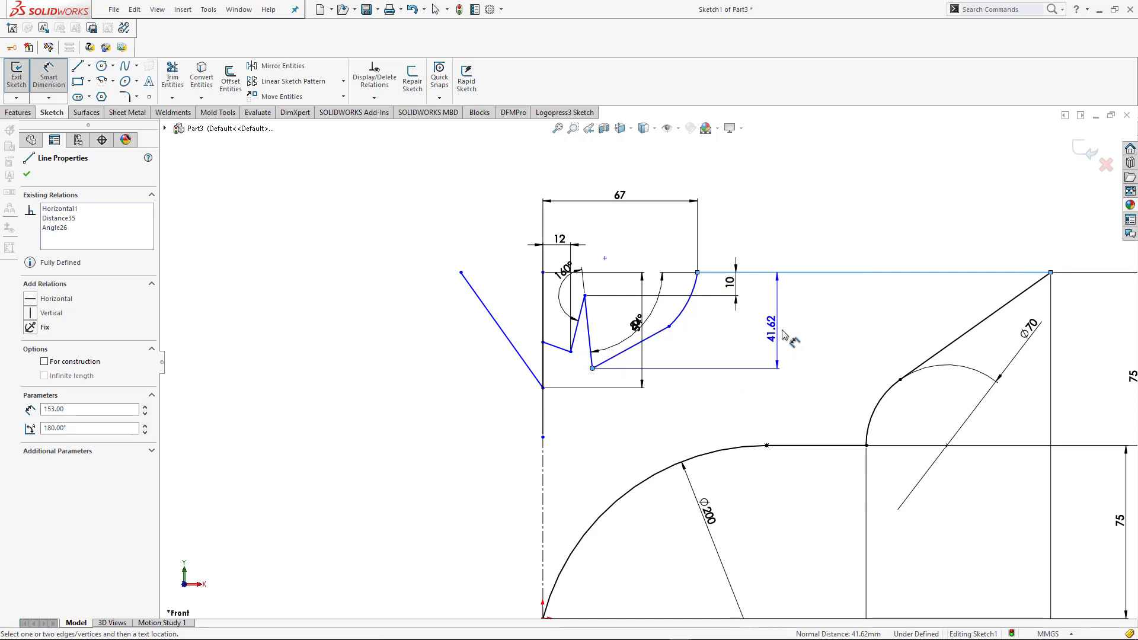
{"action": "left_click", "coordinate": [782, 334]}
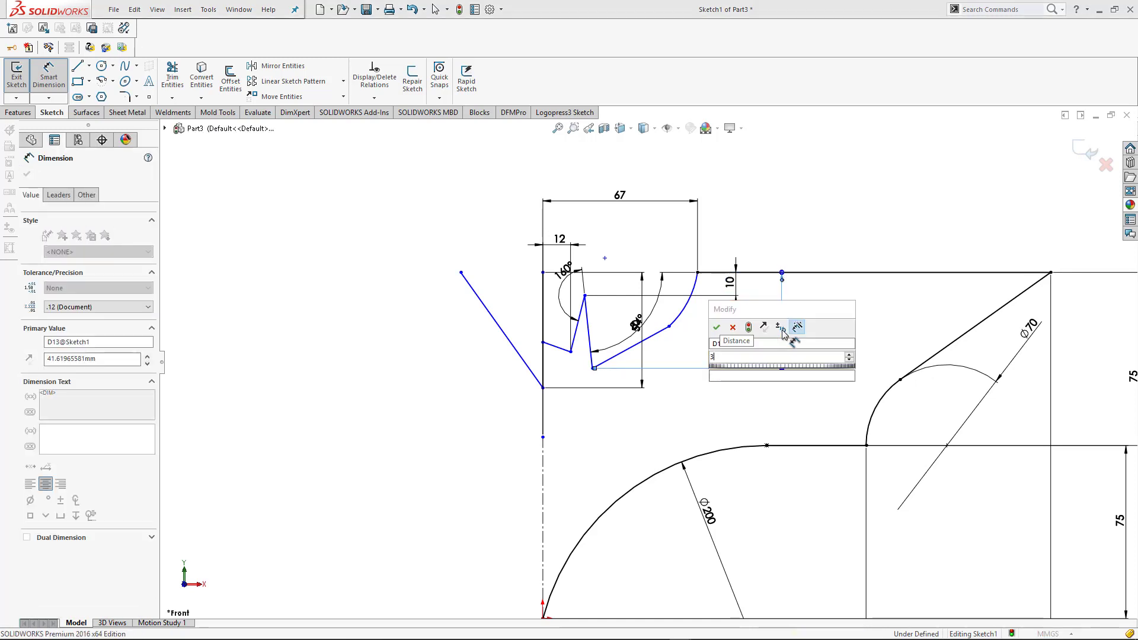
{"action": "type", "text": "37"}
{"action": "key", "text": "Return"}
{"action": "left_click", "coordinate": [898, 352]}
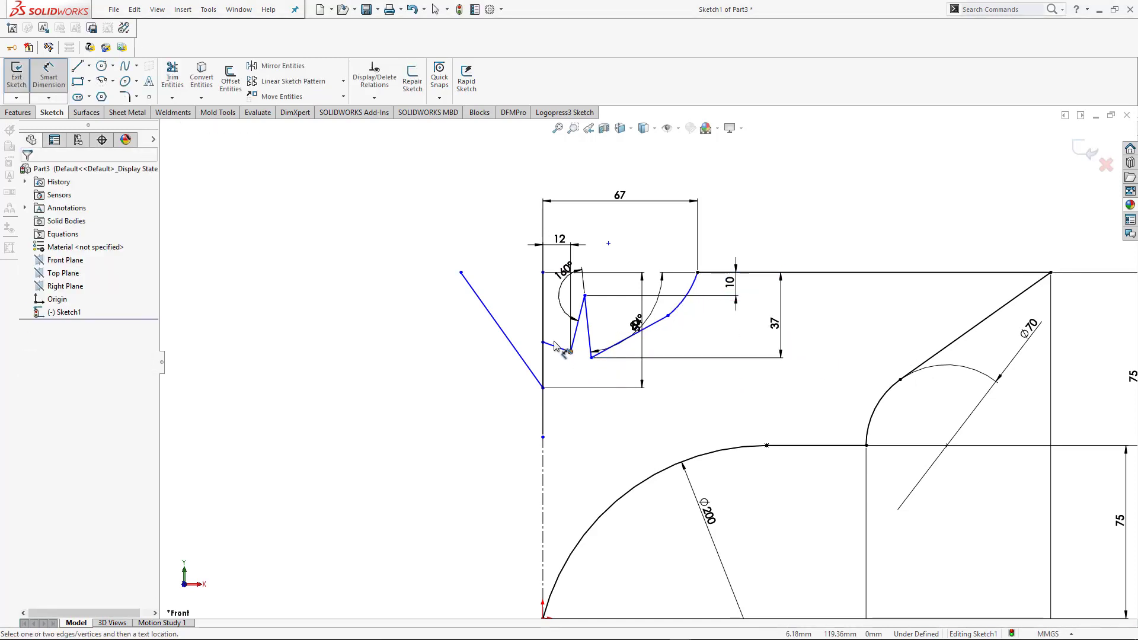
Move the zigzag's start point slightly up the 50 mm vertical line and delete the leftover slanted line outside the centerline
{"action": "key", "text": "Escape"}
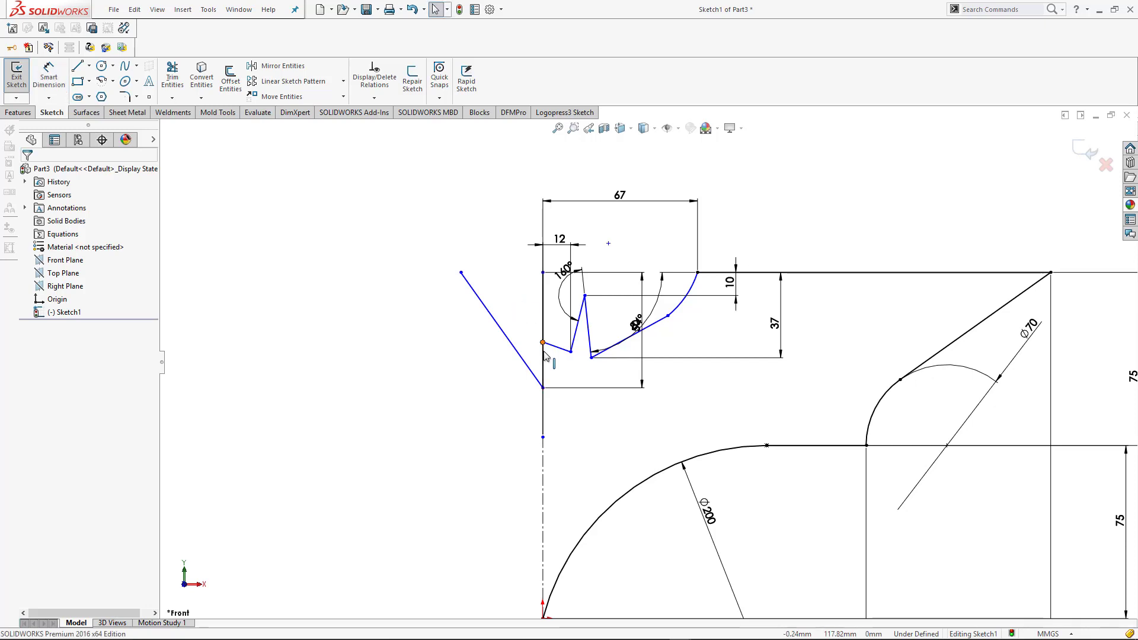
{"action": "mouse_move", "coordinate": [544, 342]}
{"action": "left_mouse_down"}
{"action": "mouse_move", "coordinate": [544, 310]}
{"action": "mouse_move", "coordinate": [551, 332]}
{"action": "left_mouse_up"}
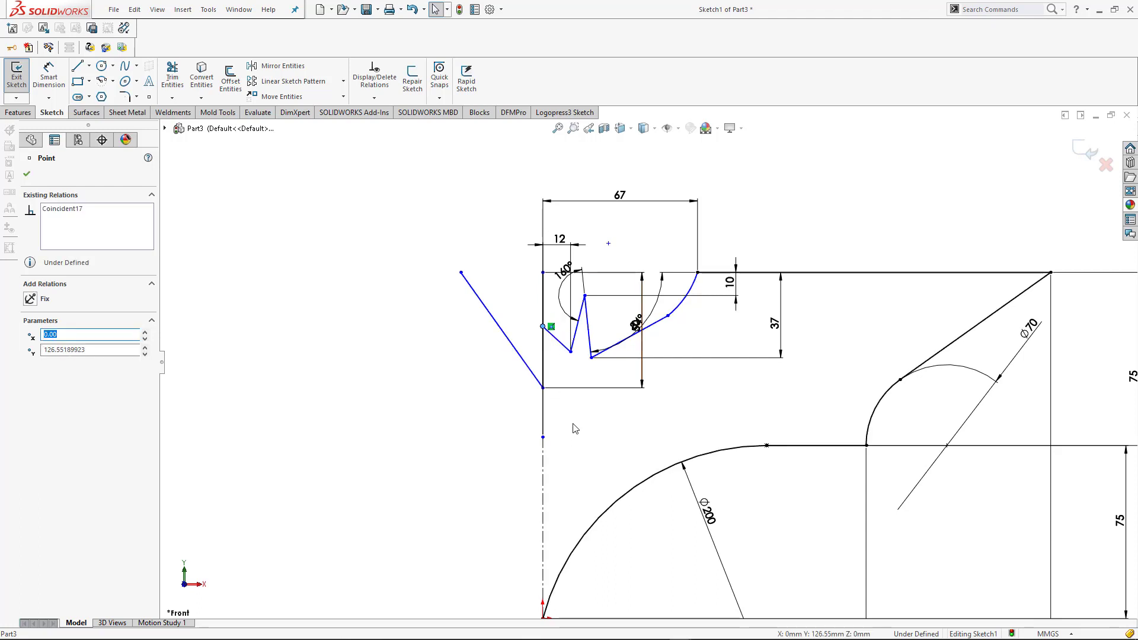
{"action": "scroll", "coordinate": [573, 424], "scroll_direction": "up", "scroll_amount": 2}
{"action": "scroll", "coordinate": [572, 424], "scroll_direction": "down", "scroll_amount": 2}
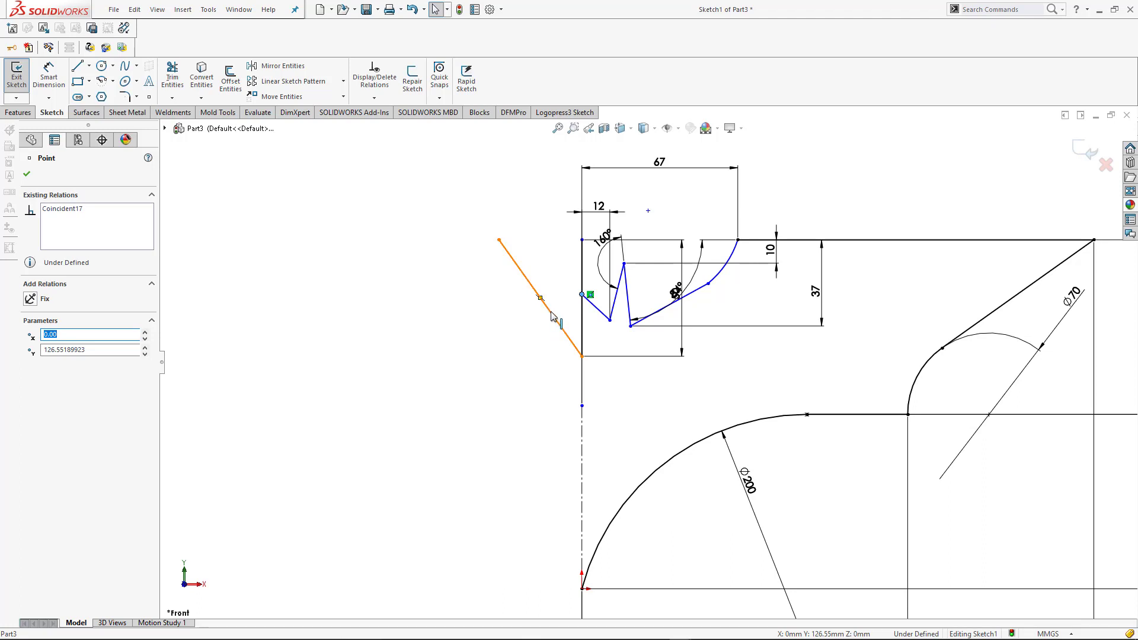
{"action": "left_click", "coordinate": [549, 313]}
{"action": "key", "text": "Delete"}
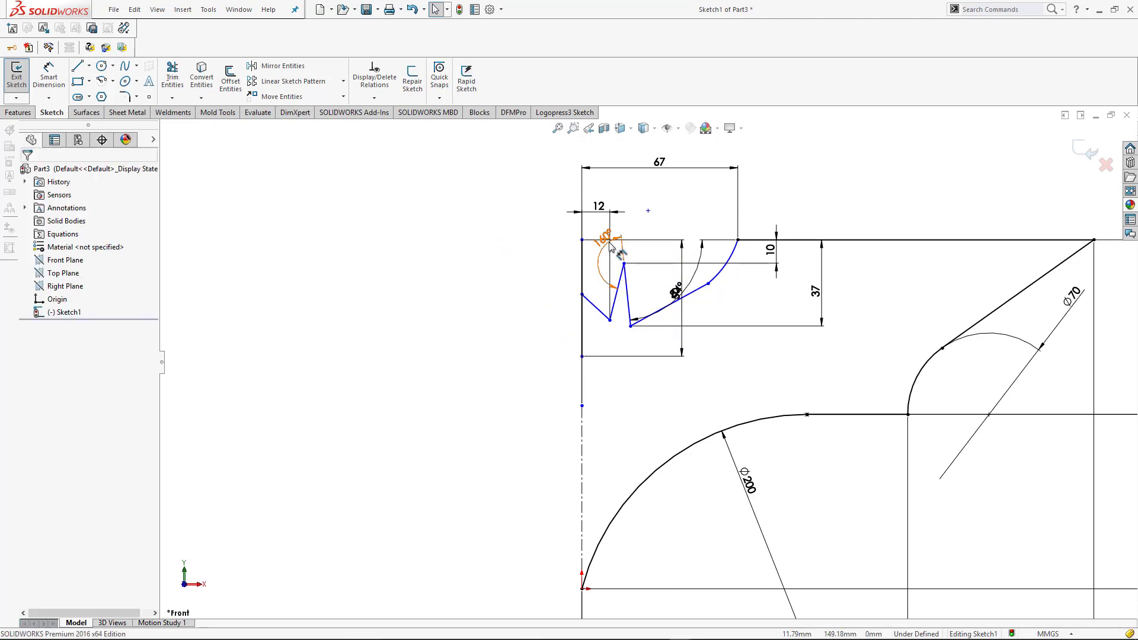
Reposition the 160° dimension beside the vertical line and raise the zigzag's first low vertex level with its start point
{"action": "left_click_drag", "start_coordinate": [608, 242], "coordinate": [597, 266]}
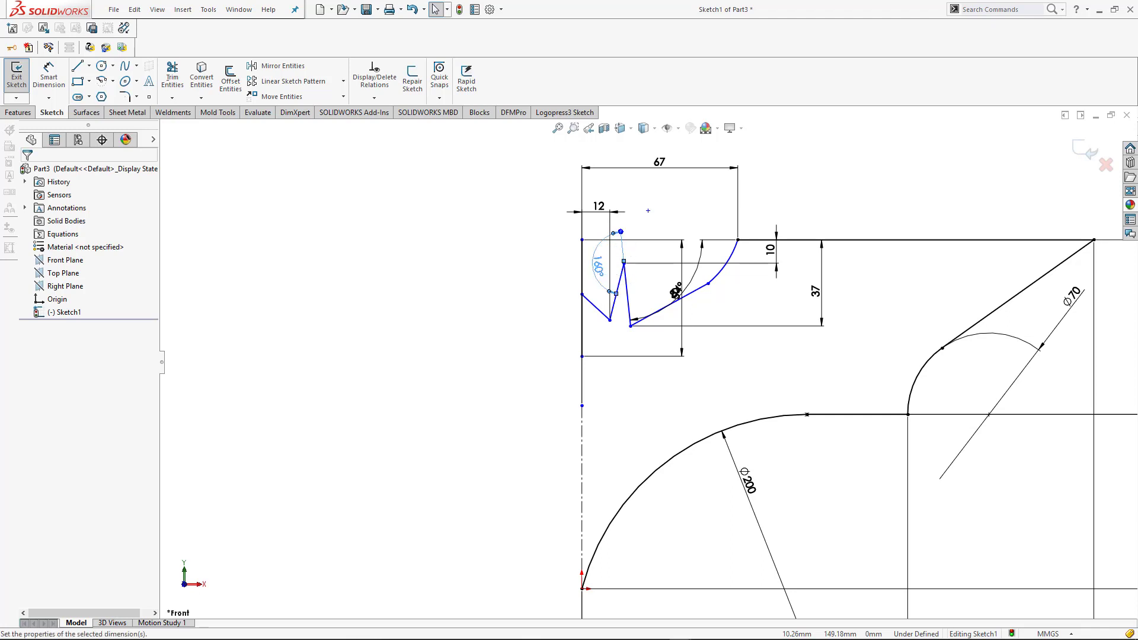
{"action": "left_click", "coordinate": [698, 342]}
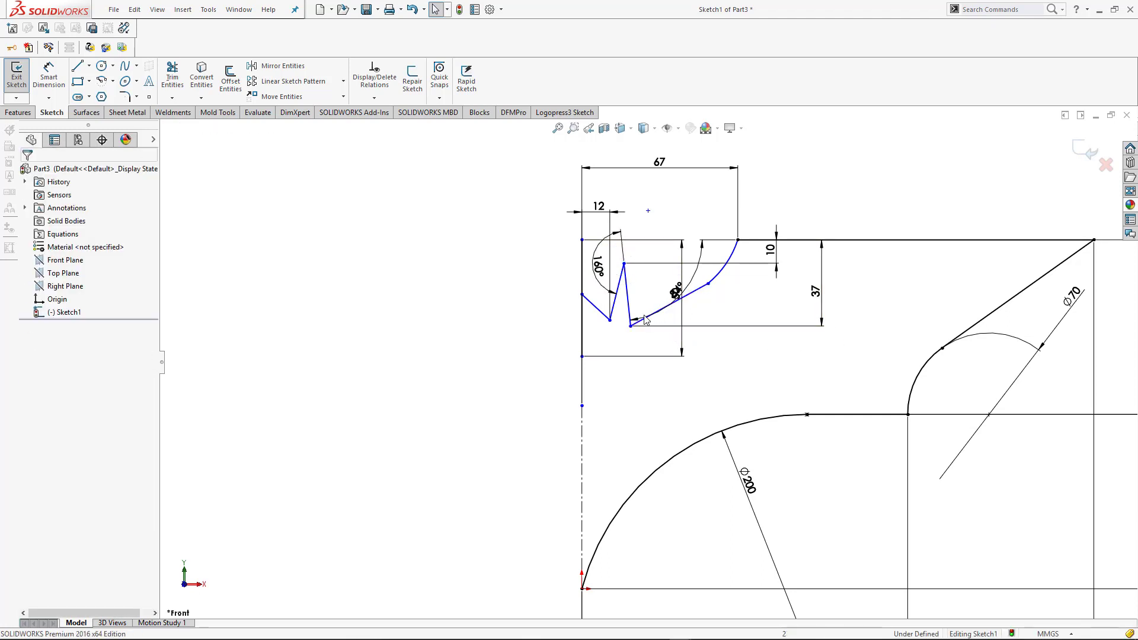
{"action": "scroll", "coordinate": [634, 320], "scroll_direction": "down", "scroll_amount": 2}
{"action": "left_click_drag", "start_coordinate": [595, 322], "coordinate": [597, 289]}
{"action": "left_click", "coordinate": [879, 381]}
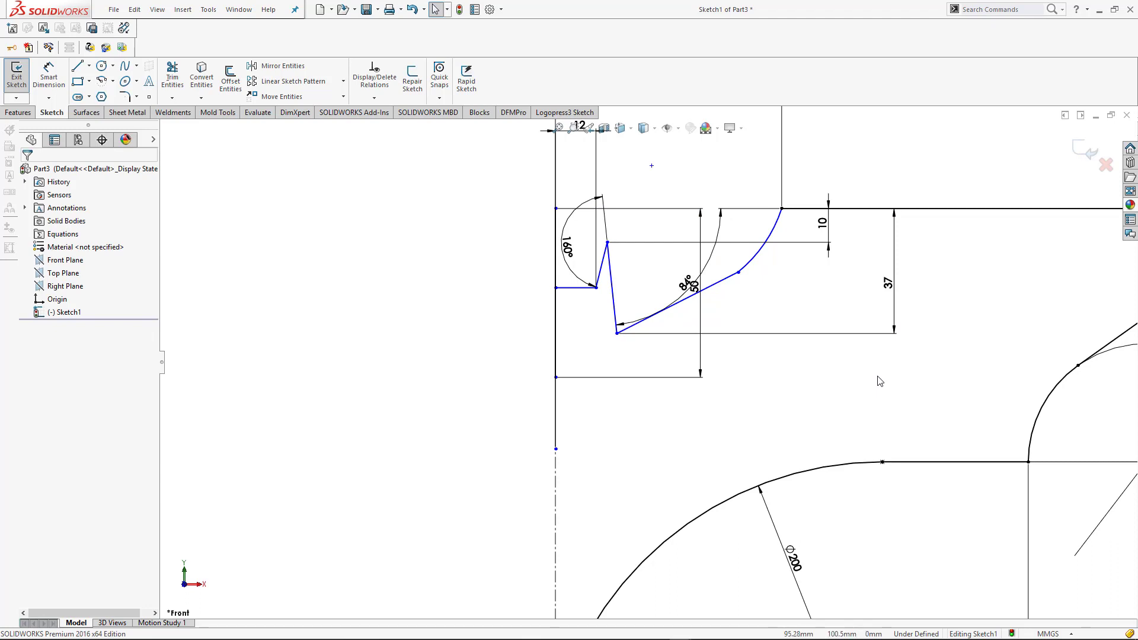
Shift the 84° dimension inward so its text clears the 50 mm dimension
{"action": "scroll", "coordinate": [871, 378], "scroll_direction": "up", "scroll_amount": 5}
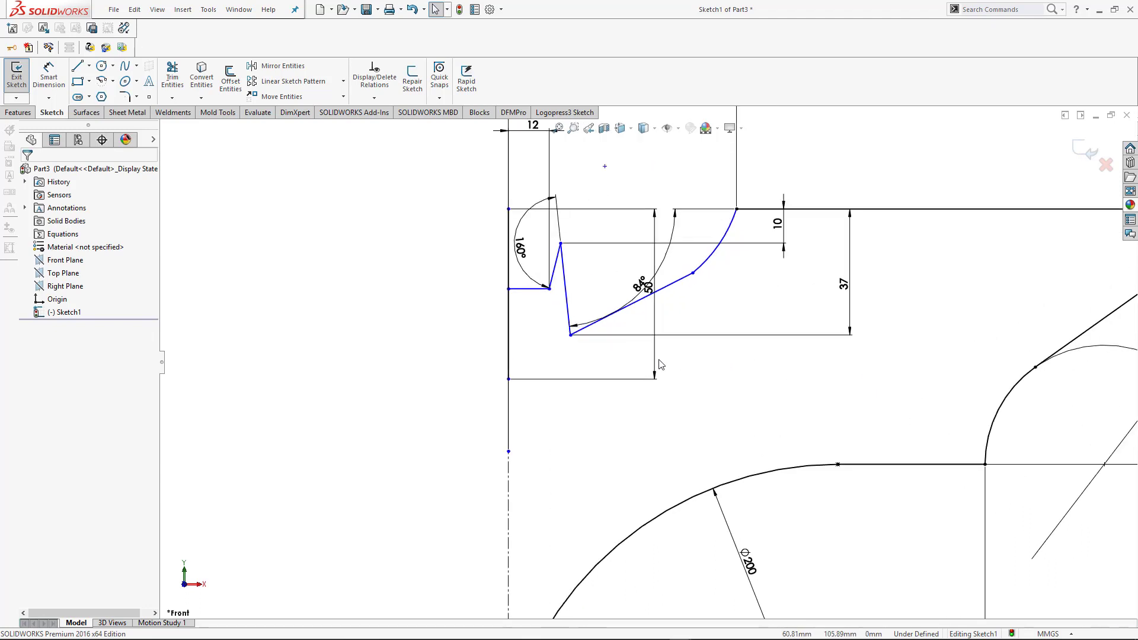
{"action": "scroll", "coordinate": [647, 365], "scroll_direction": "down", "scroll_amount": 1}
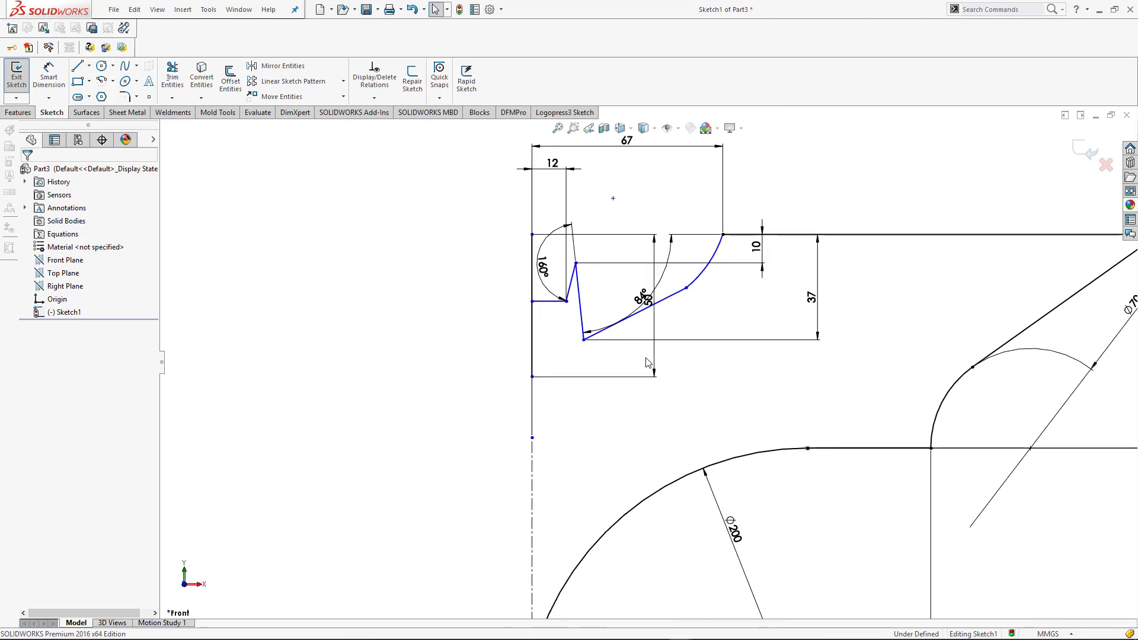
{"action": "left_click_drag", "start_coordinate": [637, 301], "coordinate": [632, 284]}
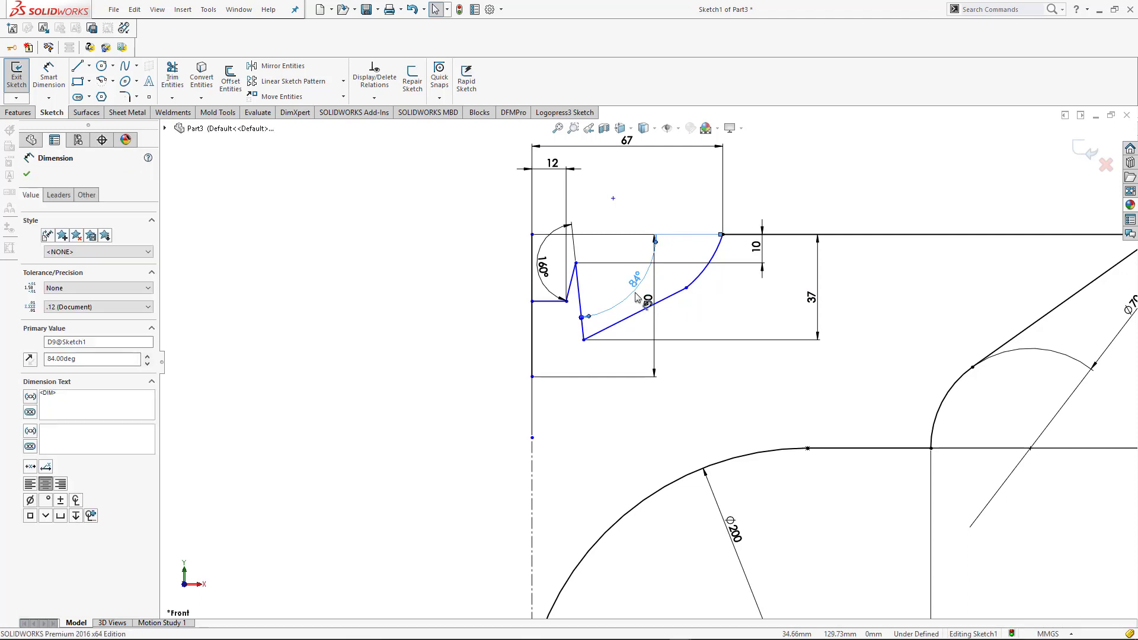
Dimension the angle between the contour's slanted bottom line and the horizontal top line as 8°
{"action": "right_click_drag", "start_coordinate": [772, 437], "coordinate": [779, 286]}
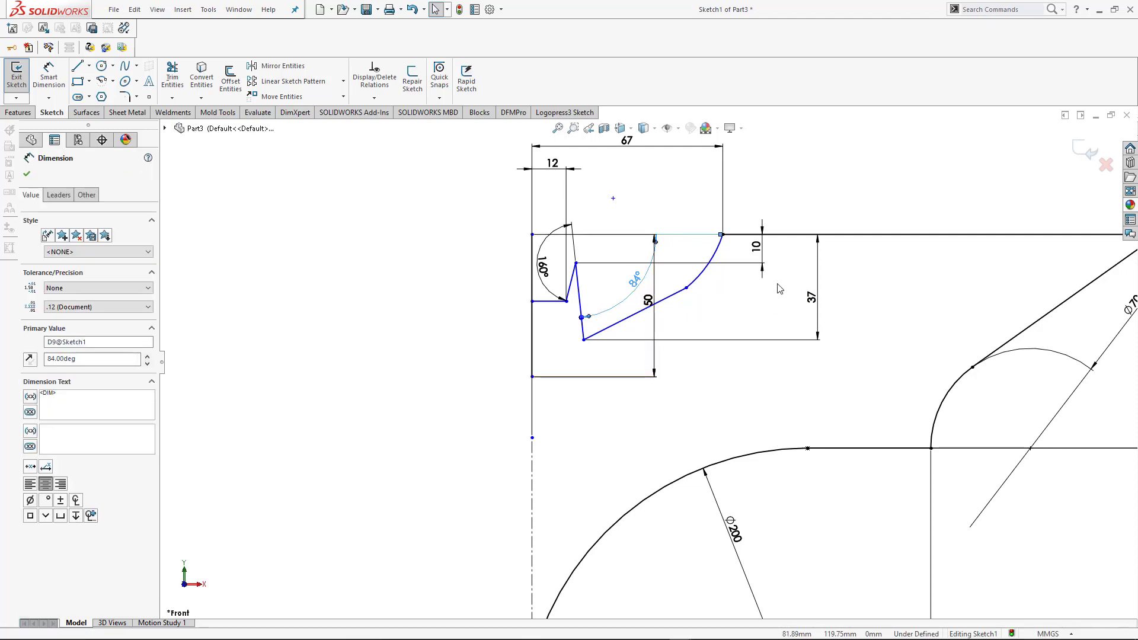
{"action": "left_click", "coordinate": [601, 332]}
{"action": "left_click", "coordinate": [794, 235]}
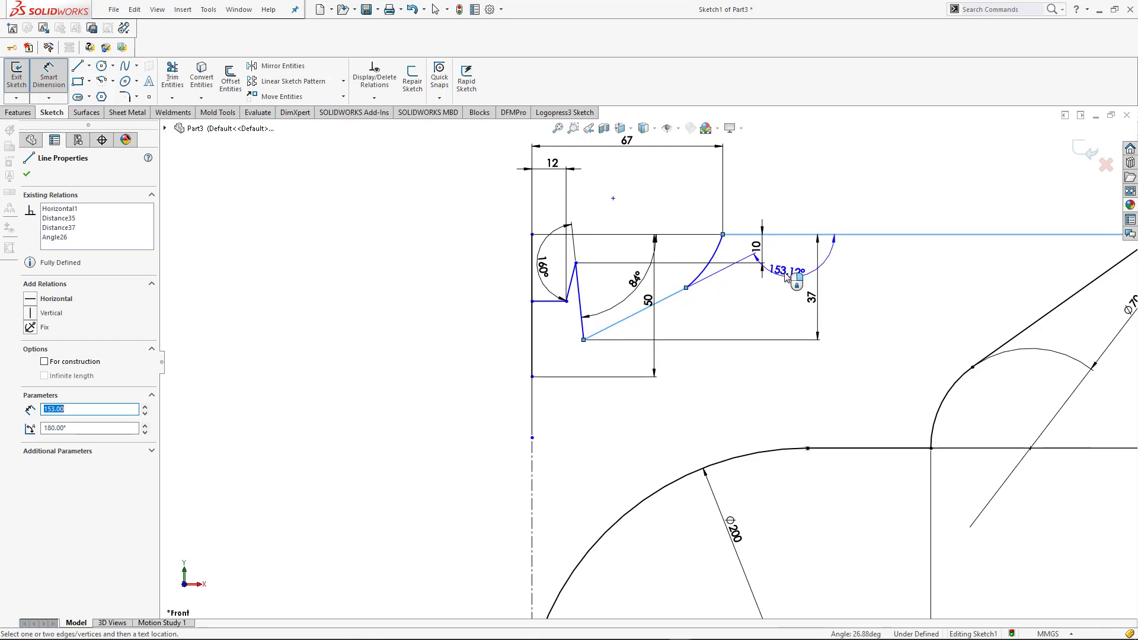
{"action": "left_click", "coordinate": [743, 259]}
{"action": "type", "text": "8"}
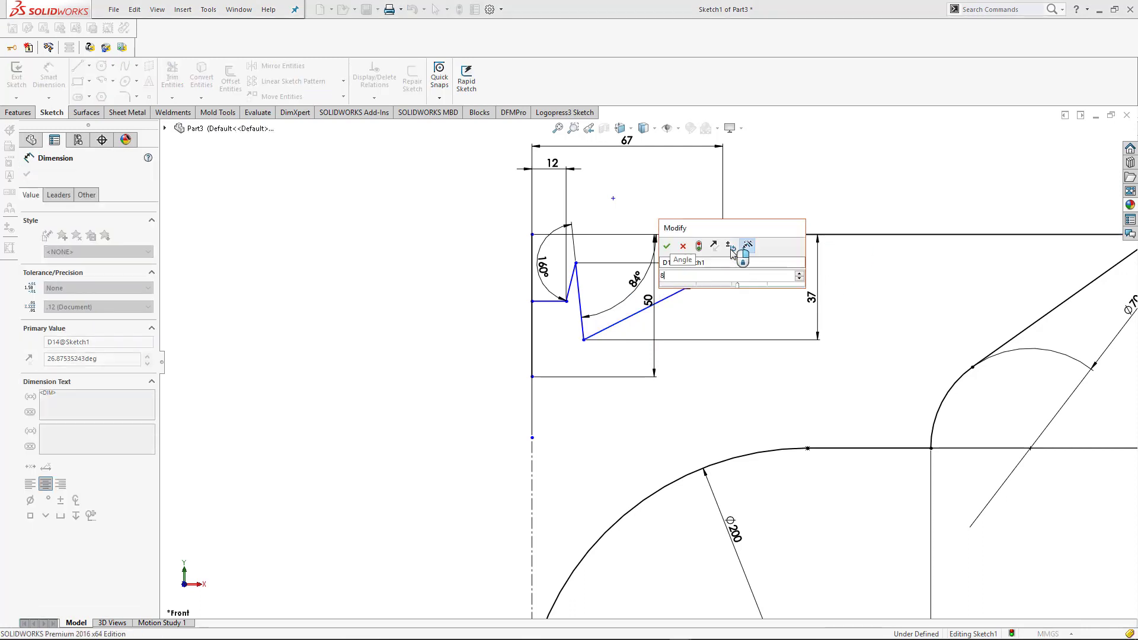
{"action": "key", "text": "Return"}
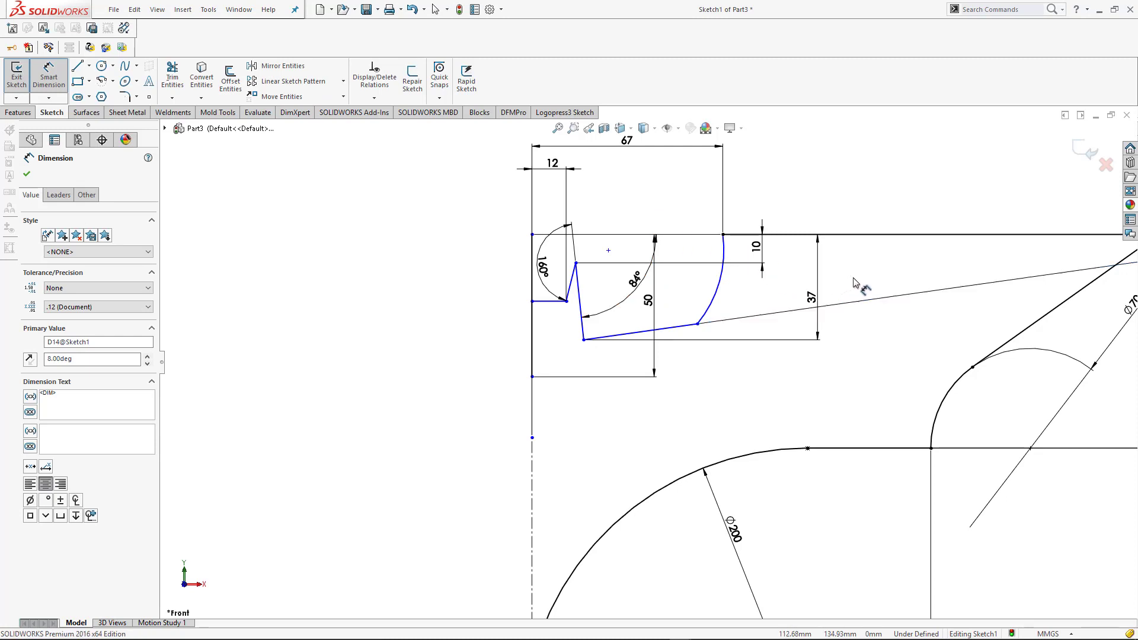
Move the 8° dimension in close to the arc, between the 10 mm and 37 mm dimensions
{"action": "scroll", "coordinate": [854, 282], "scroll_direction": "up", "scroll_amount": 3}
{"action": "scroll", "coordinate": [995, 294], "scroll_direction": "down", "scroll_amount": 2}
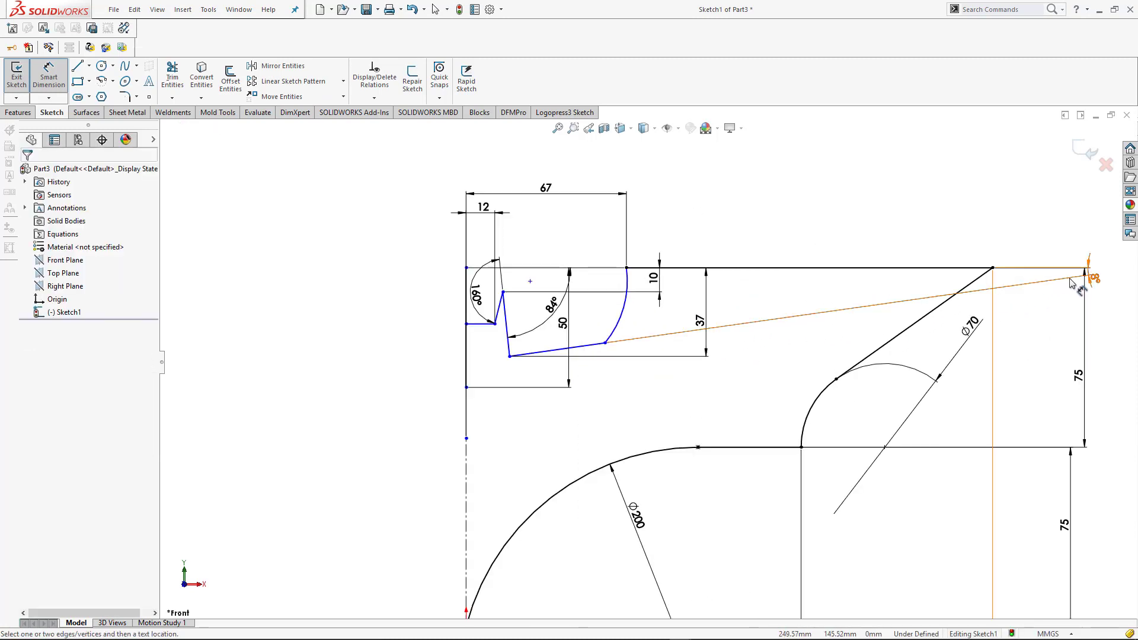
{"action": "left_click_drag", "start_coordinate": [1097, 277], "coordinate": [675, 310]}
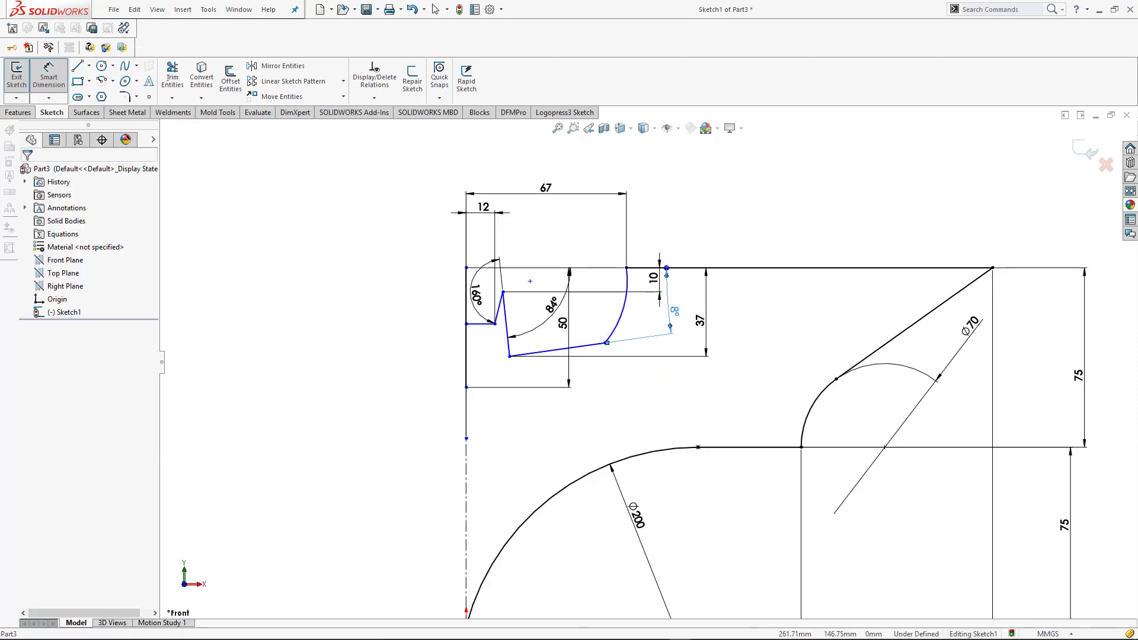
Reposition the arc's lower endpoint, where it meets the 8° line, slightly up and toward the centerline
{"action": "scroll", "coordinate": [581, 339], "scroll_direction": "down", "scroll_amount": 2}
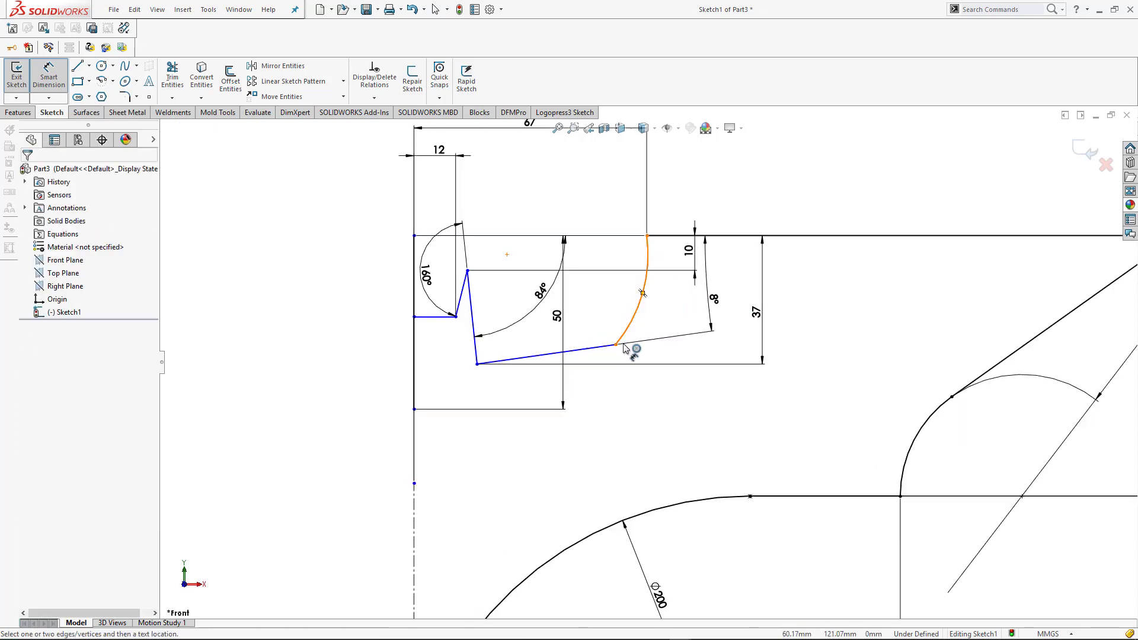
{"action": "key", "text": "Escape"}
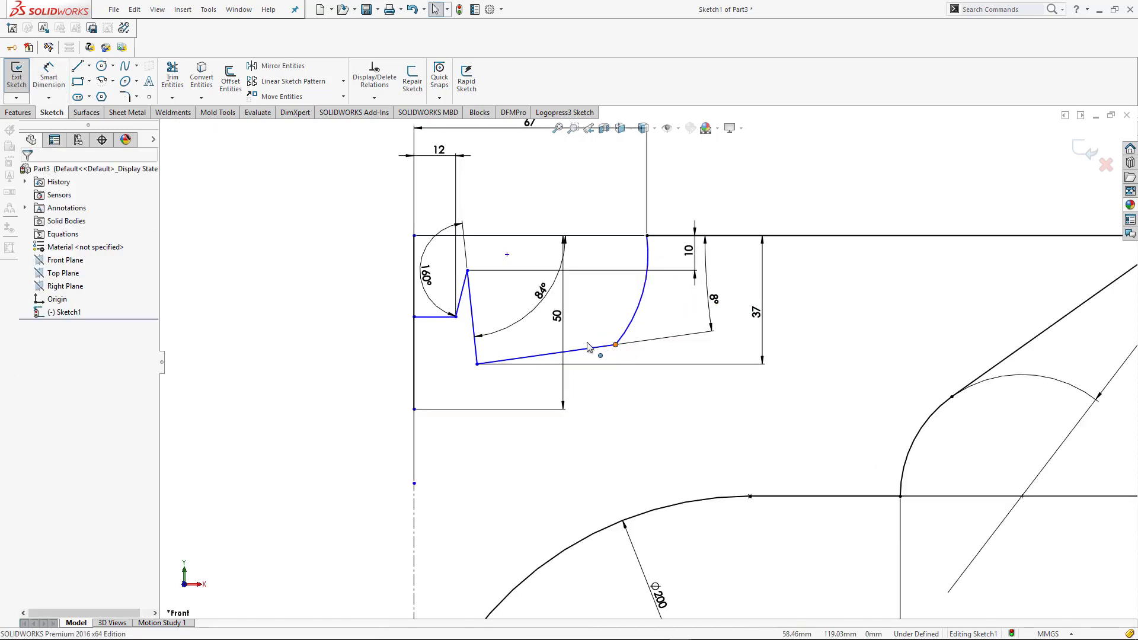
{"action": "mouse_move", "coordinate": [615, 345]}
{"action": "left_mouse_down"}
{"action": "mouse_move", "coordinate": [572, 339]}
{"action": "mouse_move", "coordinate": [611, 337]}
{"action": "left_mouse_up"}
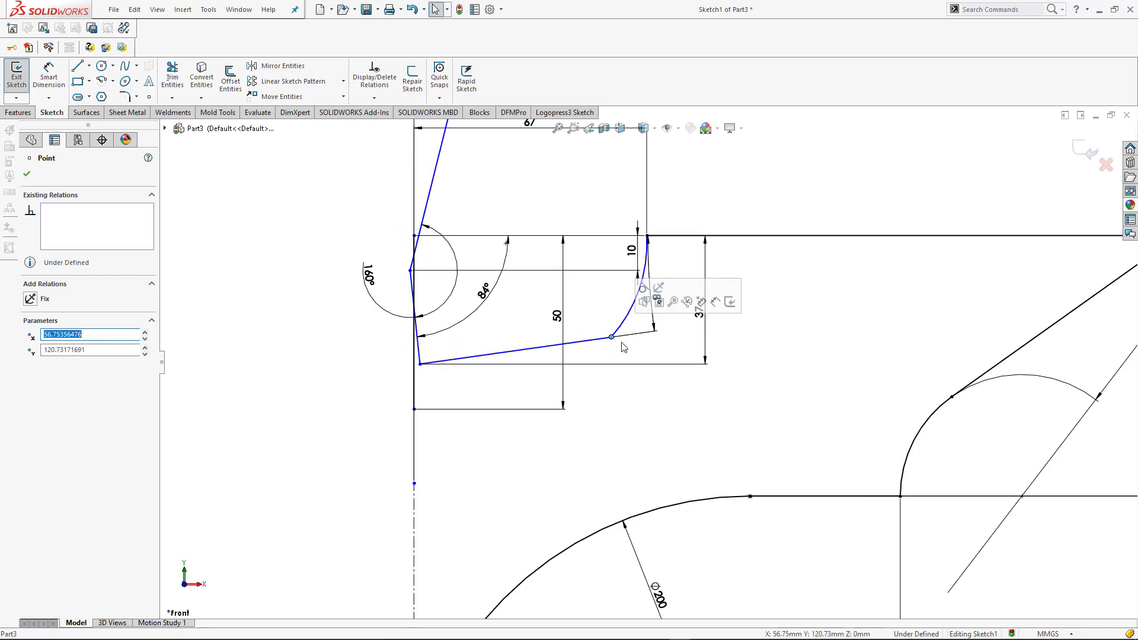
Undo the arc endpoint move and reposition the inner contour's endpoint on the vertical line slightly upward along that line
{"action": "key", "text": "ctrl+z"}
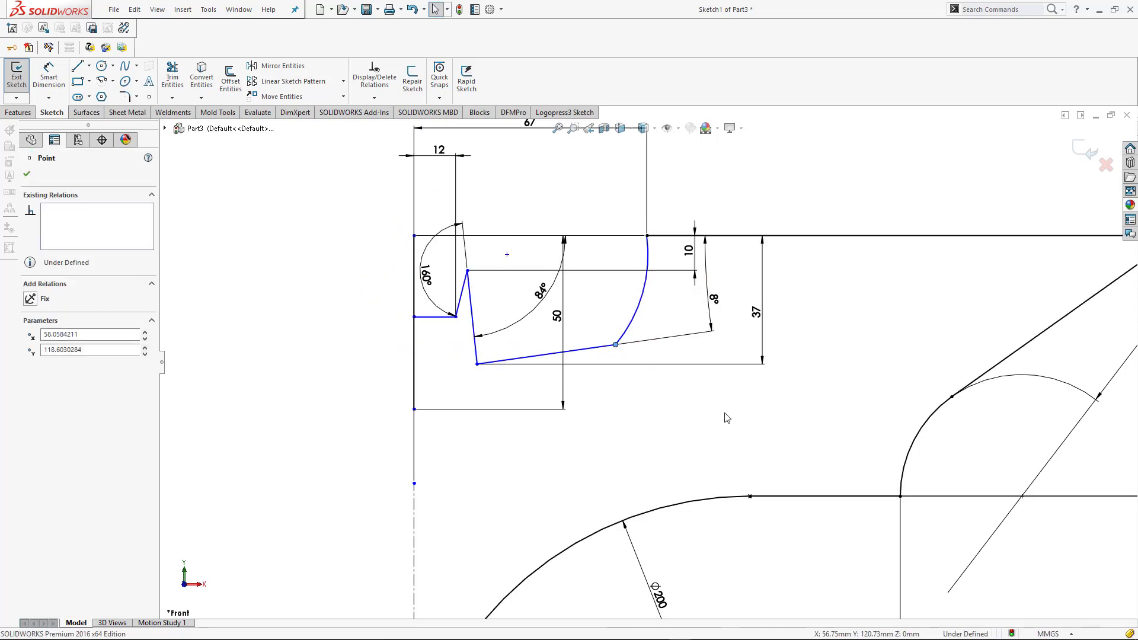
{"action": "left_click", "coordinate": [725, 416]}
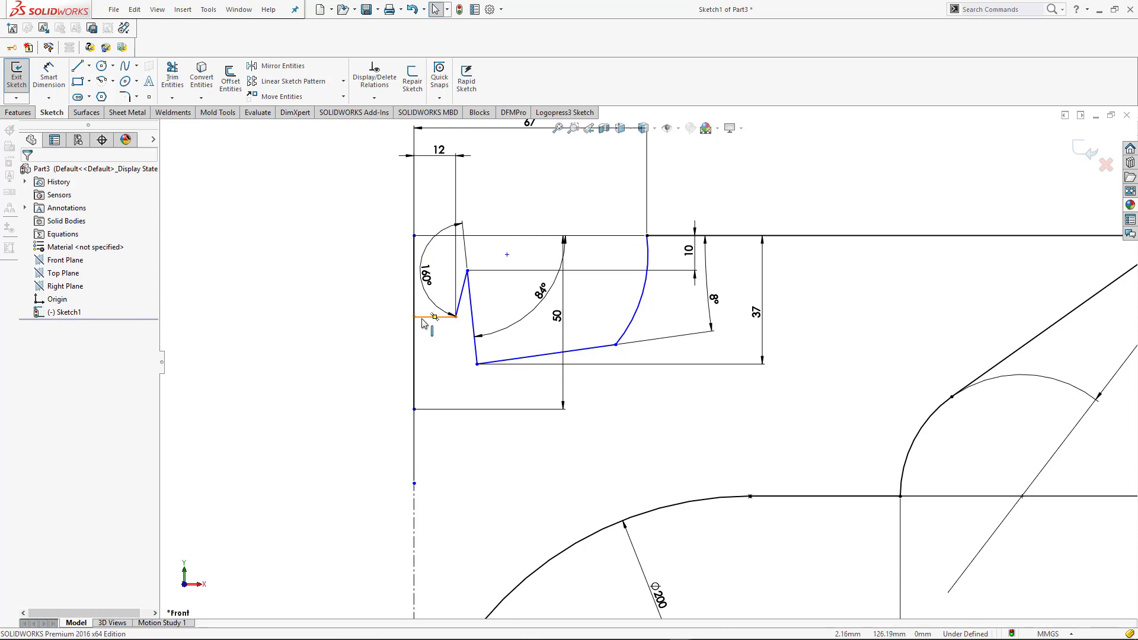
{"action": "mouse_move", "coordinate": [418, 322]}
{"action": "left_mouse_down"}
{"action": "mouse_move", "coordinate": [423, 285]}
{"action": "mouse_move", "coordinate": [421, 309]}
{"action": "left_mouse_up"}
{"action": "left_click", "coordinate": [345, 368]}
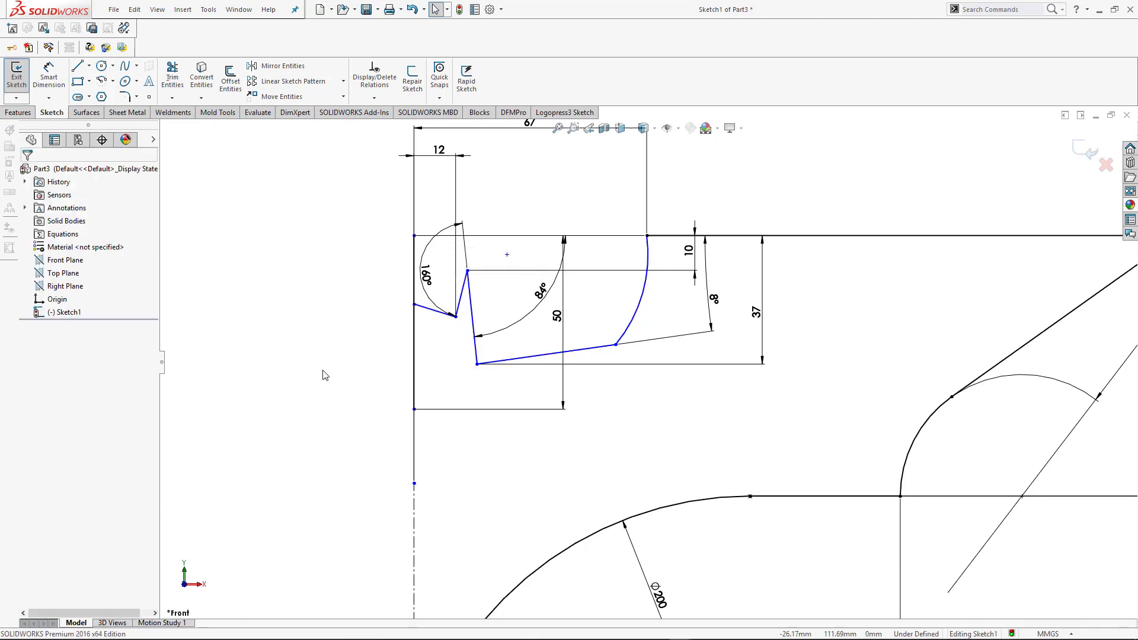
Dimension the vertical distance between the inner contour's endpoint on the vertical line and the horizontal top line as 15 mm
{"action": "right_click_drag", "start_coordinate": [322, 372], "coordinate": [323, 344]}
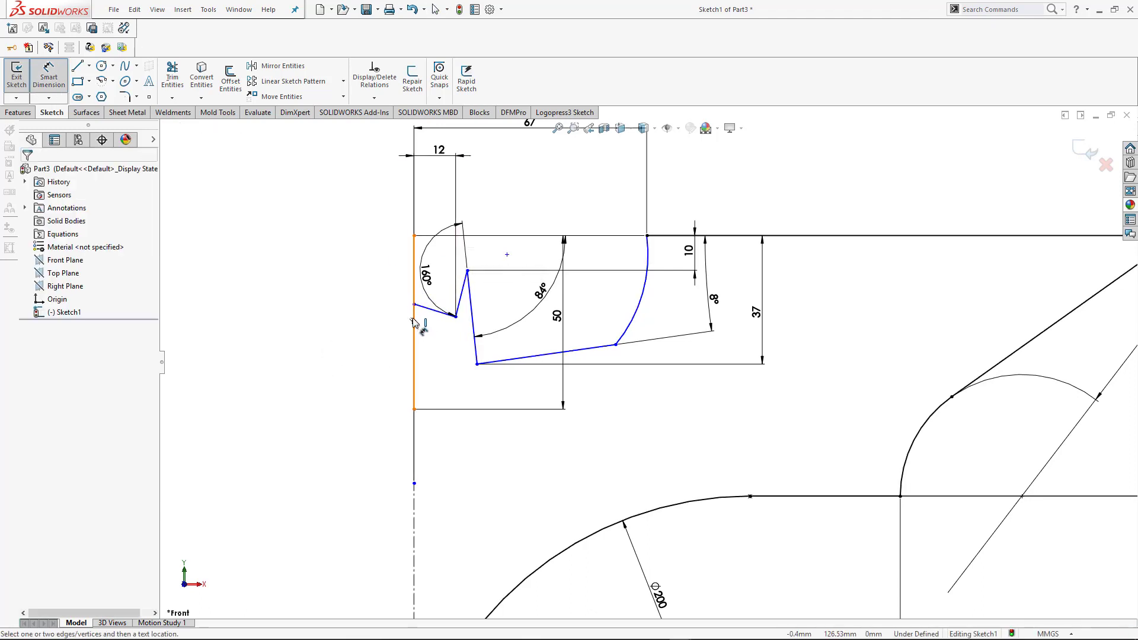
{"action": "left_click", "coordinate": [780, 235]}
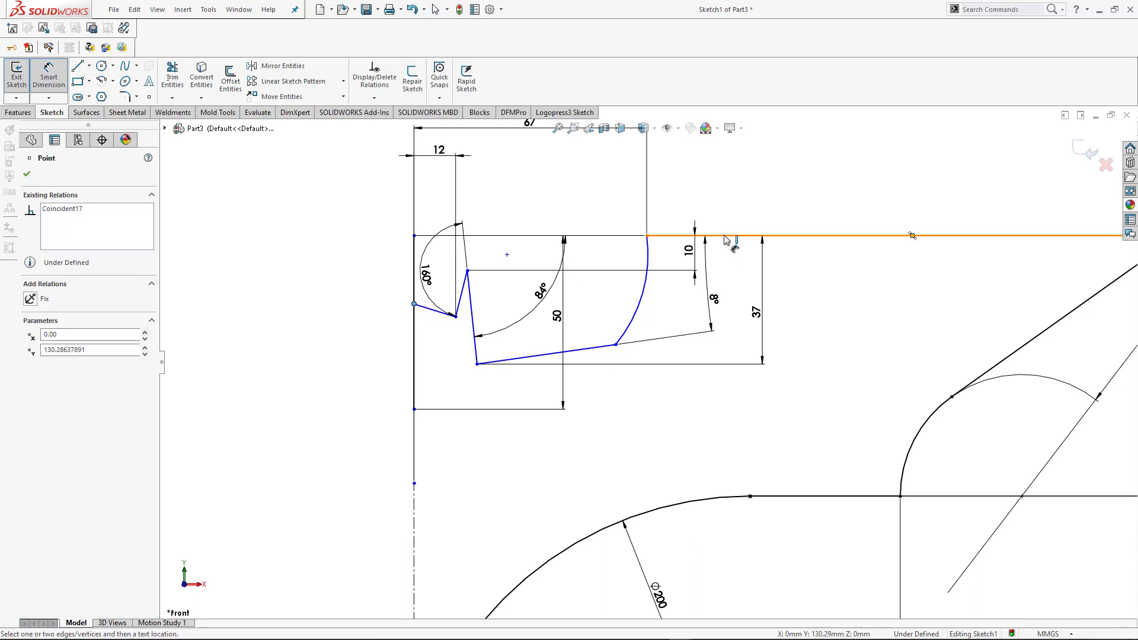
{"action": "left_click", "coordinate": [735, 274]}
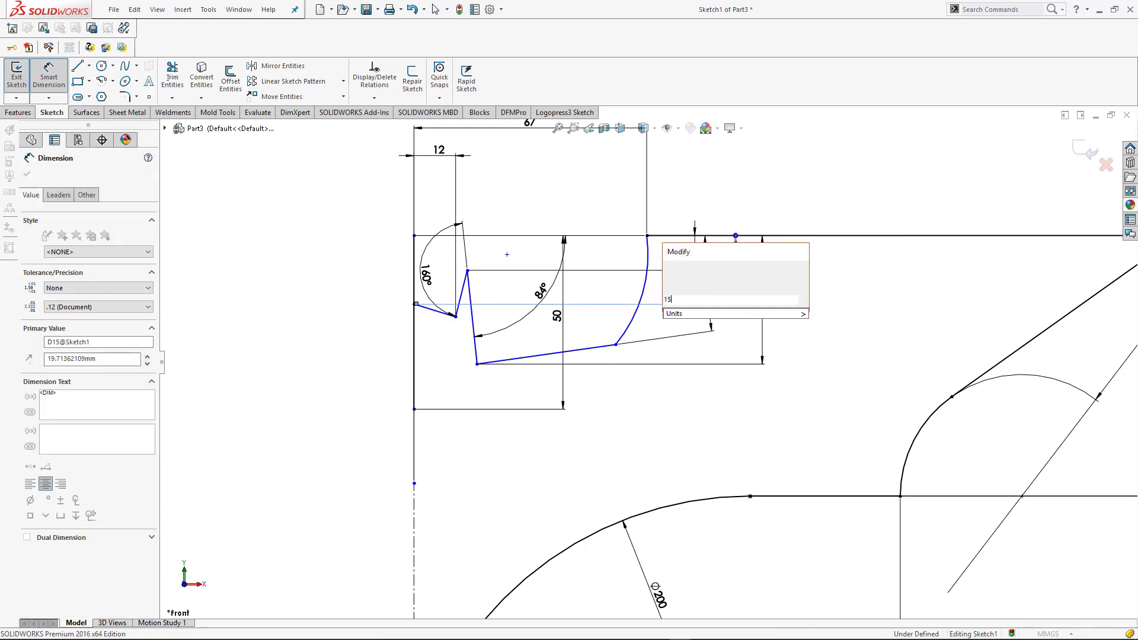
{"action": "type", "text": "15"}
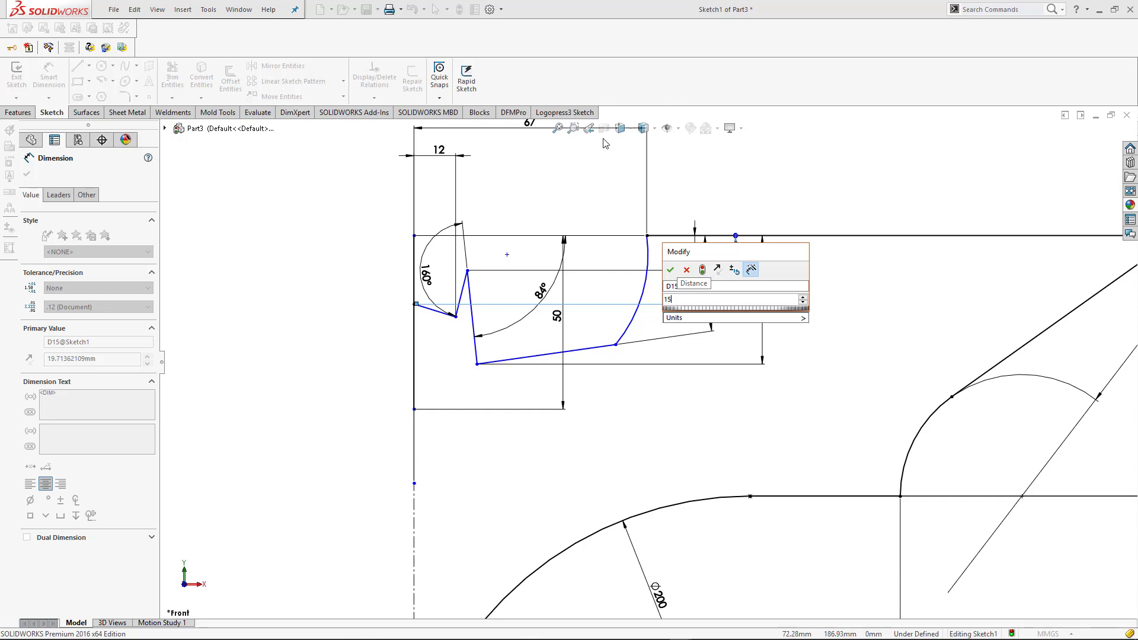
{"action": "mouse_move", "coordinate": [692, 317]}
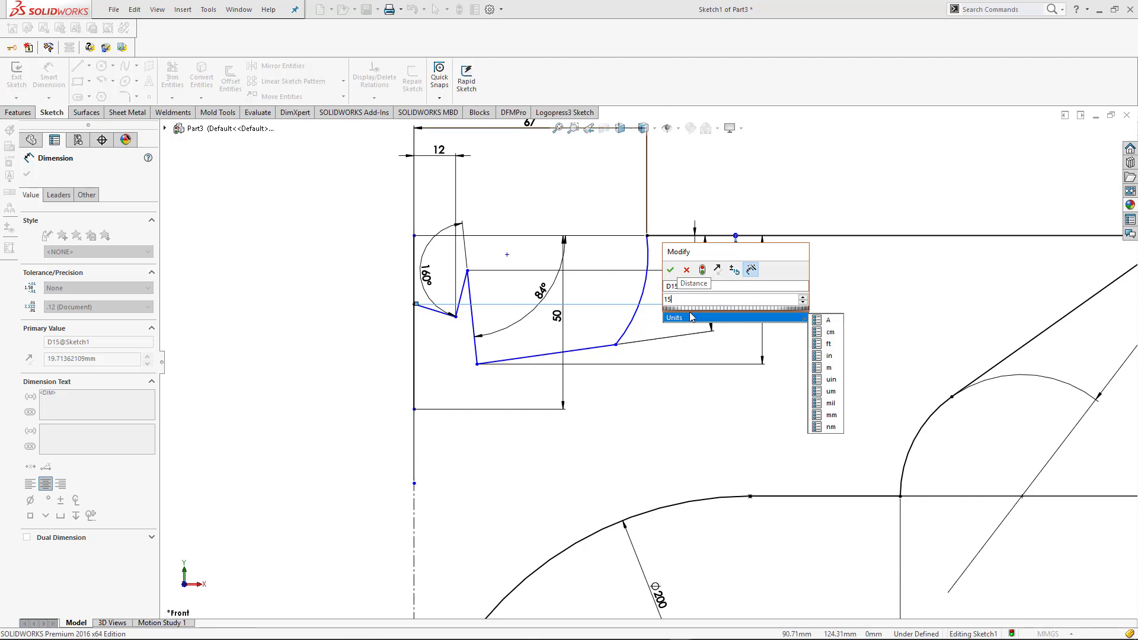
{"action": "left_click", "coordinate": [670, 270]}
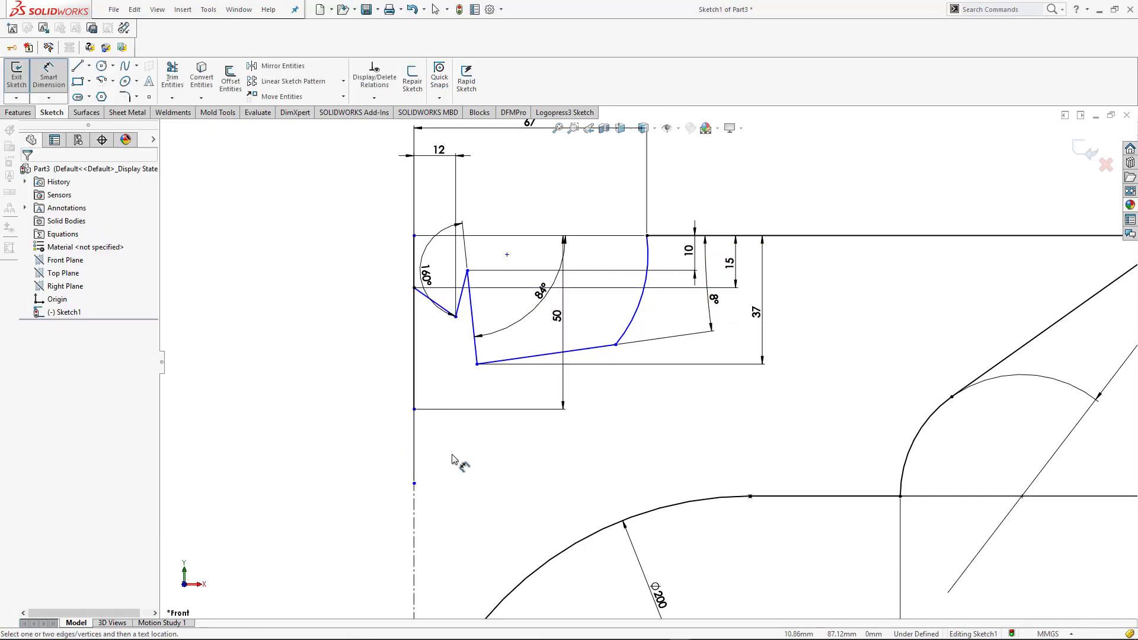
{"action": "scroll", "coordinate": [460, 414], "scroll_direction": "up", "scroll_amount": 2}
{"action": "scroll", "coordinate": [463, 400], "scroll_direction": "down", "scroll_amount": 2}
{"action": "key", "text": "Escape"}
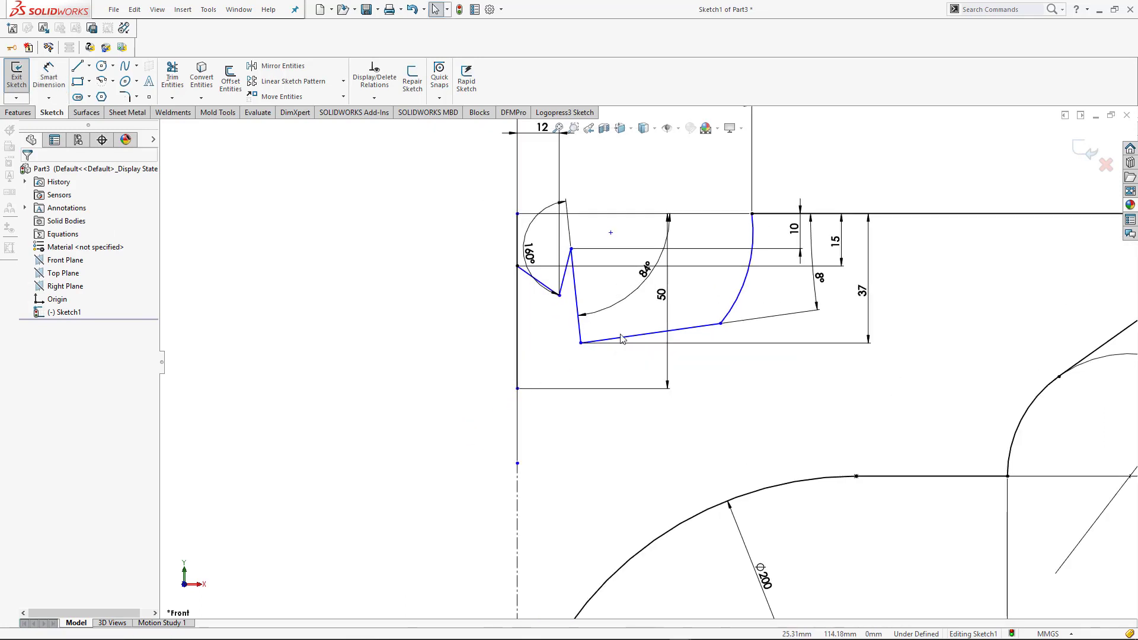
{"action": "scroll", "coordinate": [596, 342], "scroll_direction": "up", "scroll_amount": 5}
{"action": "scroll", "coordinate": [711, 320], "scroll_direction": "down", "scroll_amount": 1}
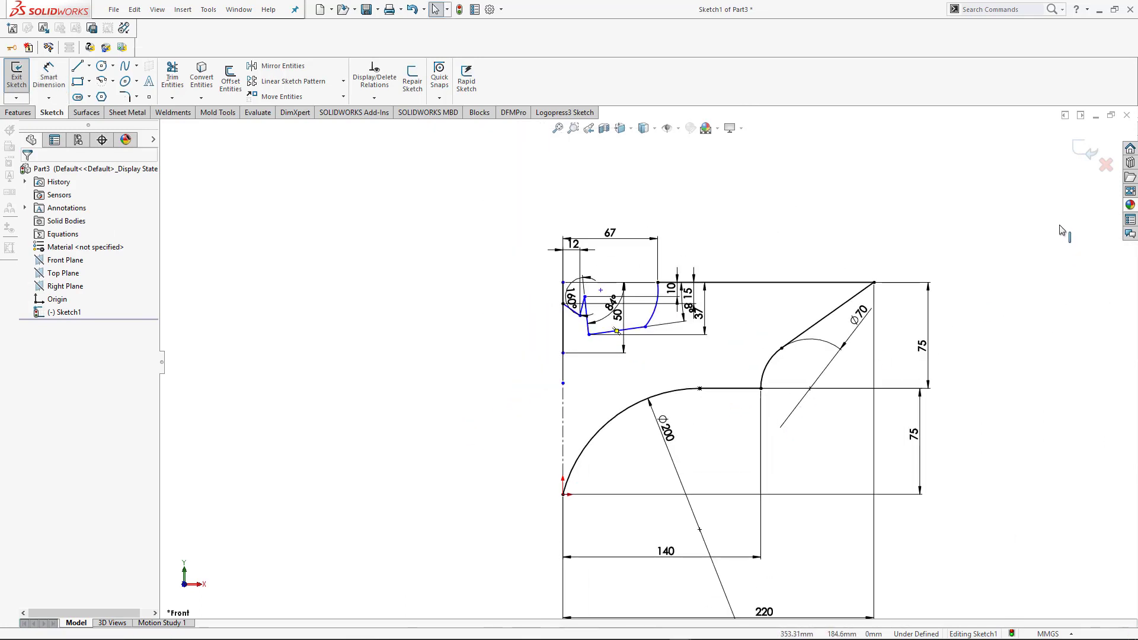
{"action": "scroll", "coordinate": [709, 319], "scroll_direction": "down", "scroll_amount": 2}
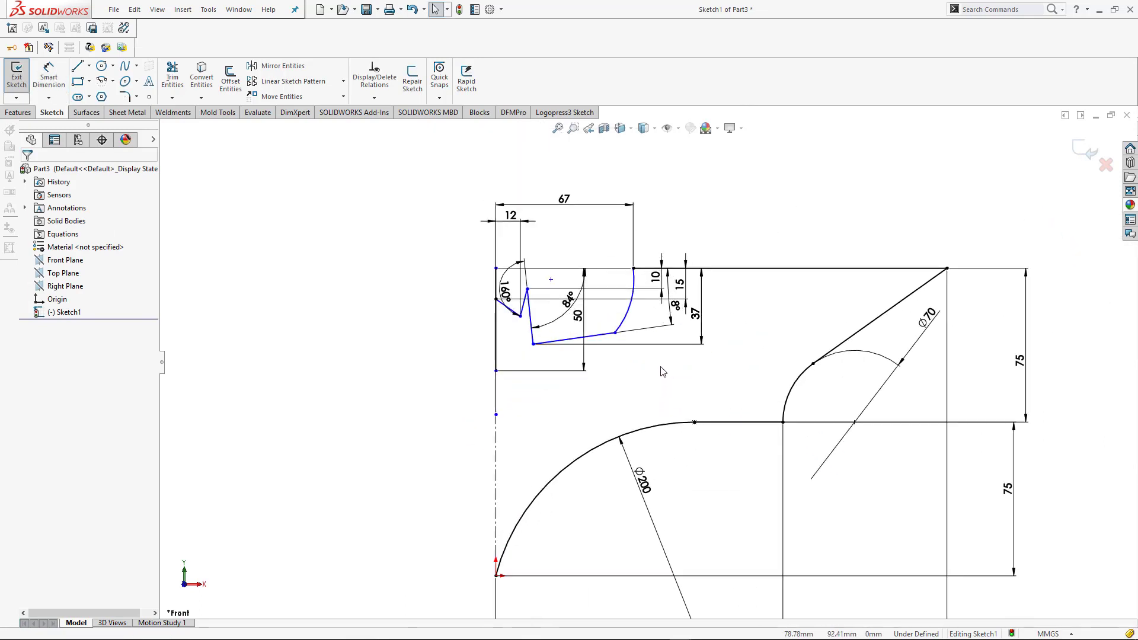
{"action": "key", "text": "s"}
{"action": "left_click", "coordinate": [649, 369]}
{"action": "scroll", "coordinate": [496, 329], "scroll_direction": "down", "scroll_amount": 3}
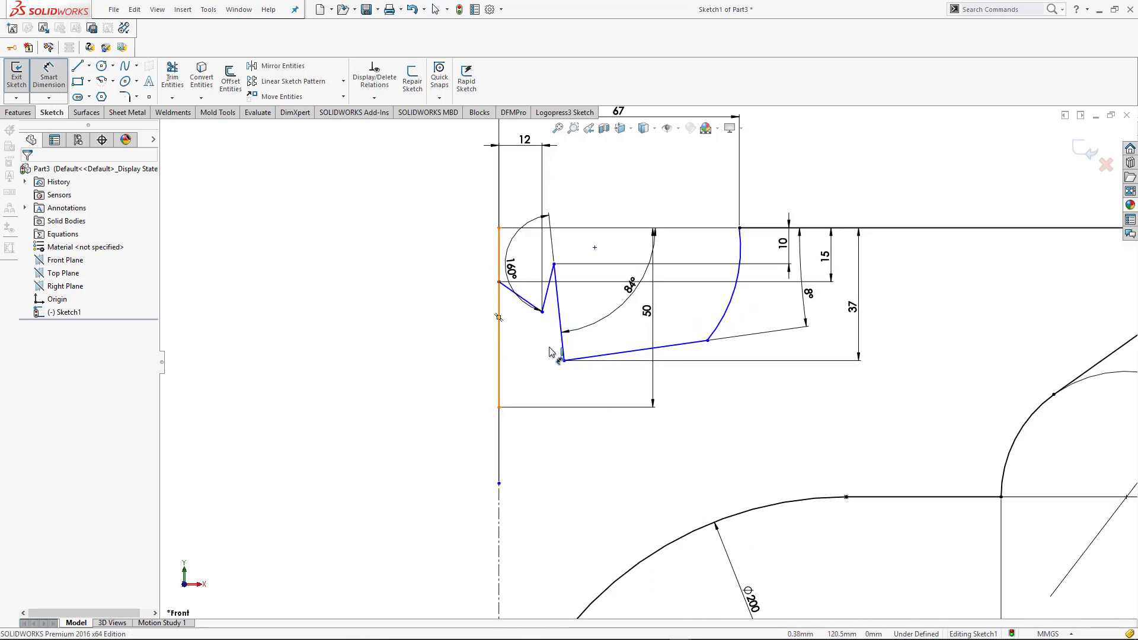
{"action": "left_click", "coordinate": [500, 341]}
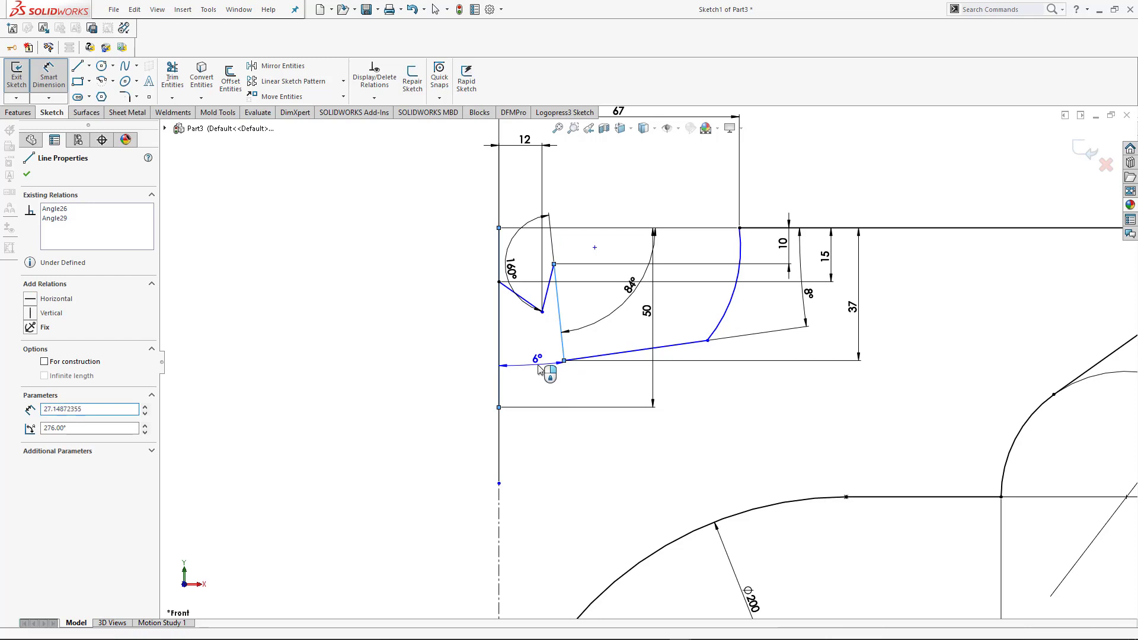
{"action": "left_click", "coordinate": [546, 375]}
{"action": "key", "text": "Escape"}
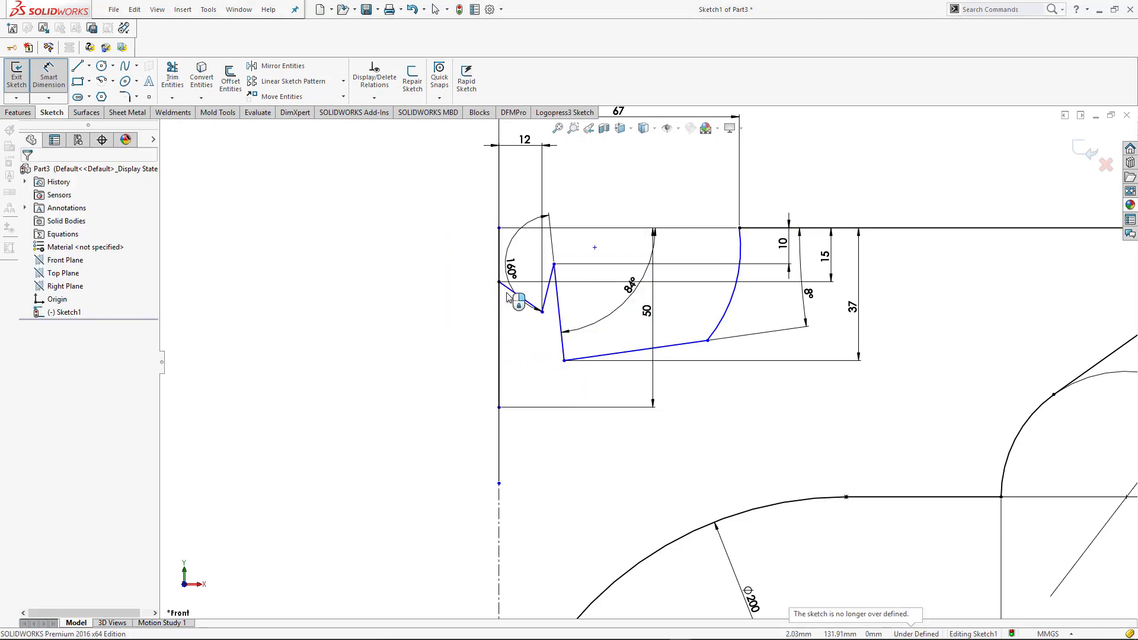
Examine the inner contour's dimensions and the whole half profile before mirroring
{"action": "key", "text": "f"}
{"action": "scroll", "coordinate": [536, 339], "scroll_direction": "down", "scroll_amount": 5}
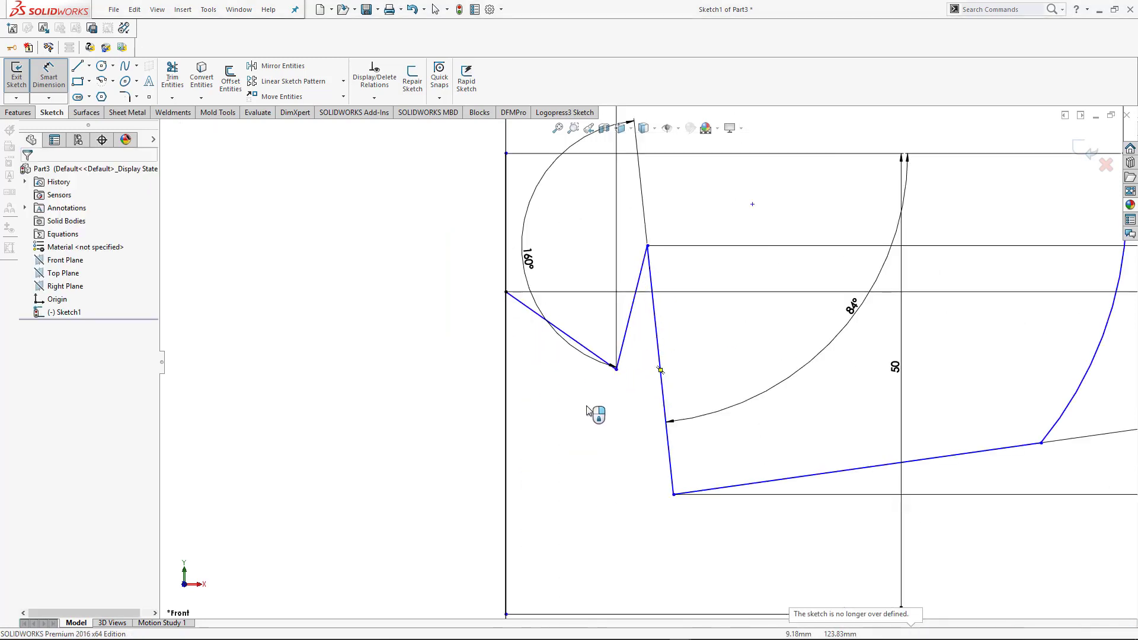
{"action": "scroll", "coordinate": [593, 373], "scroll_direction": "up", "scroll_amount": 3}
{"action": "scroll", "coordinate": [646, 364], "scroll_direction": "up", "scroll_amount": 2}
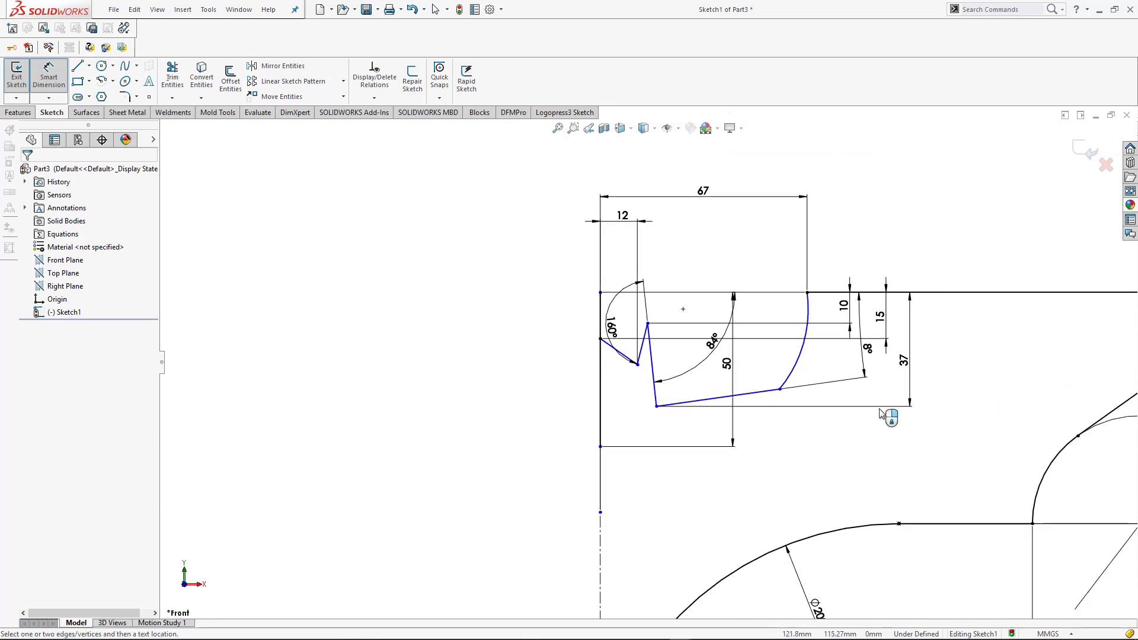
{"action": "scroll", "coordinate": [813, 408], "scroll_direction": "up", "scroll_amount": 5}
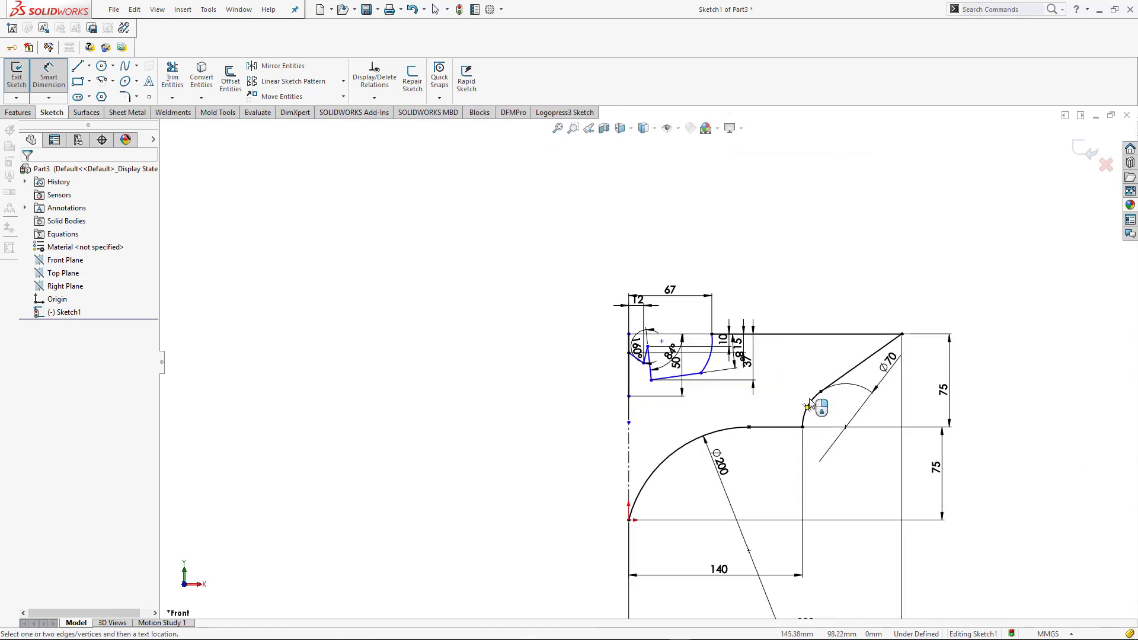
{"action": "scroll", "coordinate": [860, 380], "scroll_direction": "down", "scroll_amount": 4}
{"action": "scroll", "coordinate": [948, 237], "scroll_direction": "up", "scroll_amount": 1}
{"action": "scroll", "coordinate": [924, 249], "scroll_direction": "up", "scroll_amount": 4}
{"action": "scroll", "coordinate": [935, 279], "scroll_direction": "down", "scroll_amount": 5}
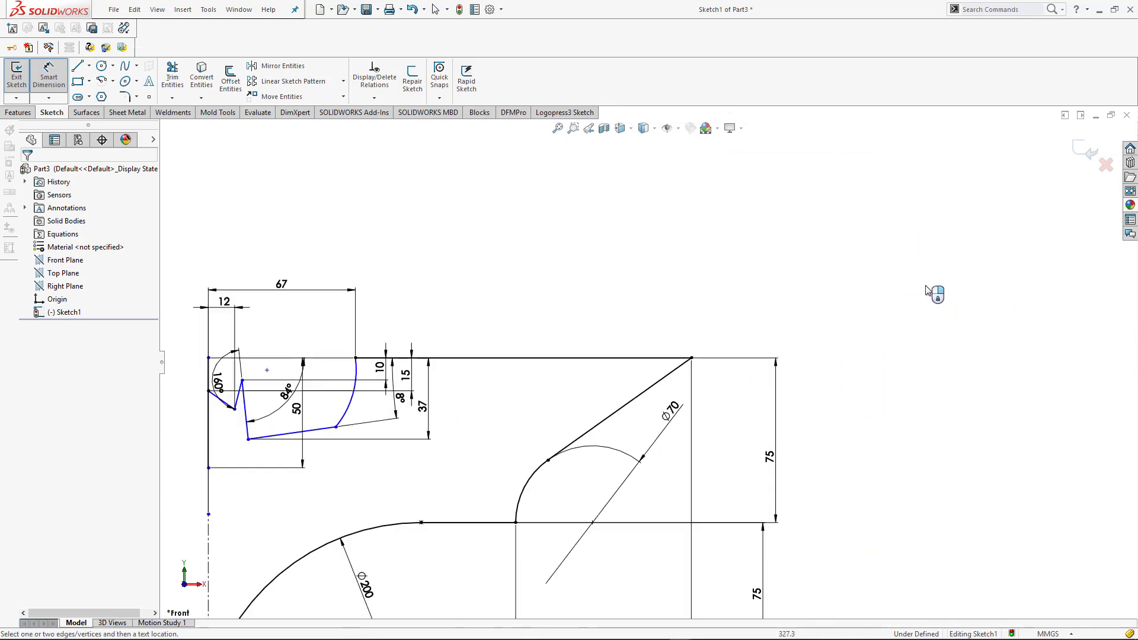
{"action": "scroll", "coordinate": [785, 358], "scroll_direction": "up", "scroll_amount": 3}
{"action": "key", "text": "Escape"}
Mirror all sketch entities except the centerline about the vertical centerline, keeping the originals as a copy
{"action": "mouse_move", "coordinate": [835, 273]}
{"action": "left_mouse_down"}
{"action": "mouse_move", "coordinate": [693, 464]}
{"action": "mouse_move", "coordinate": [433, 621]}
{"action": "mouse_move", "coordinate": [401, 629]}
{"action": "mouse_move", "coordinate": [403, 620]}
{"action": "left_mouse_up"}
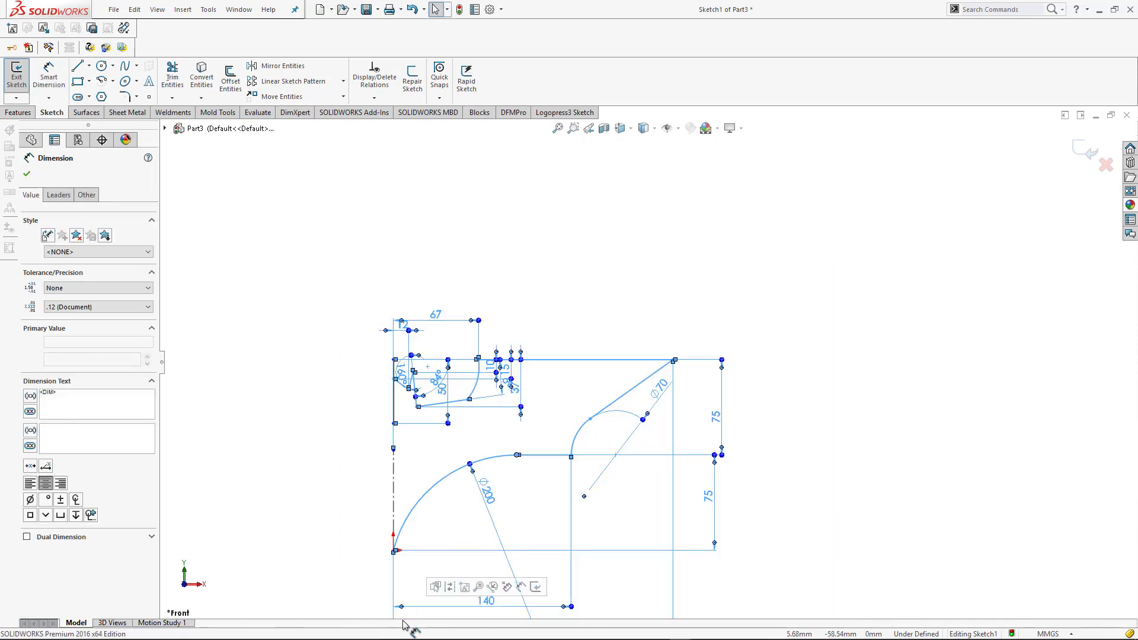
{"action": "left_click", "coordinate": [278, 66]}
{"action": "left_click", "coordinate": [394, 483]}
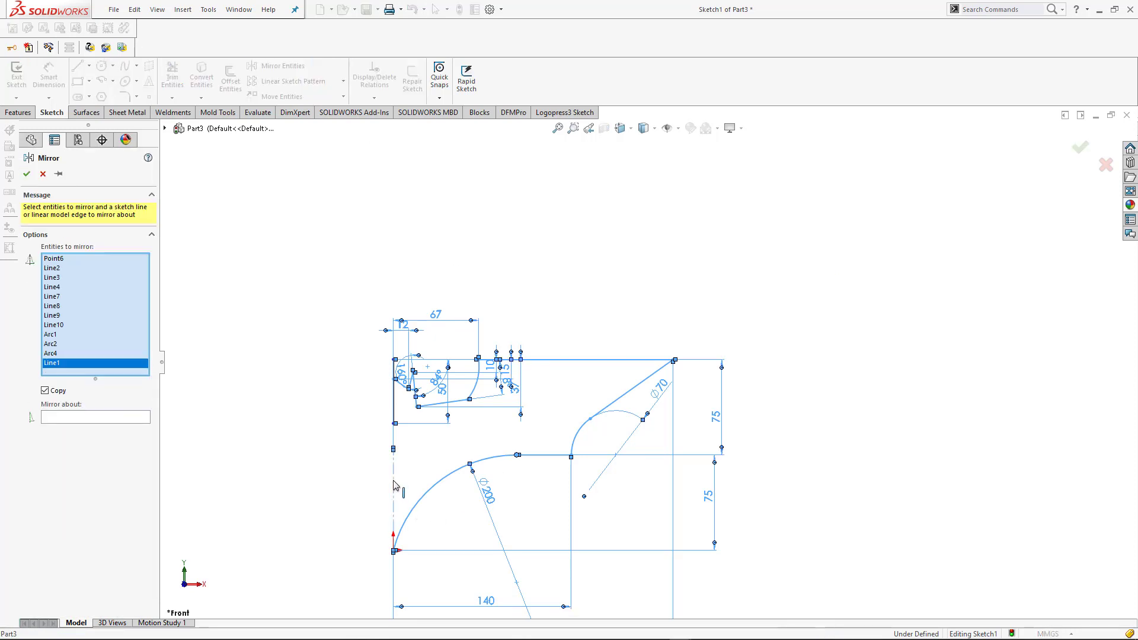
{"action": "right_click", "coordinate": [121, 366]}
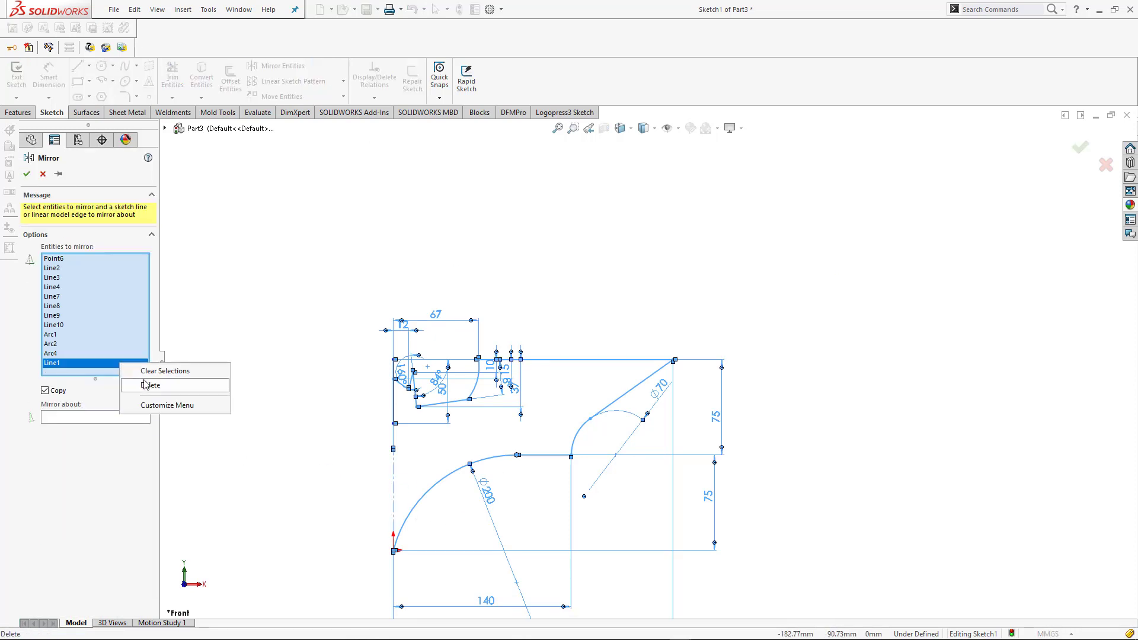
{"action": "left_click", "coordinate": [148, 386]}
{"action": "left_click", "coordinate": [69, 410]}
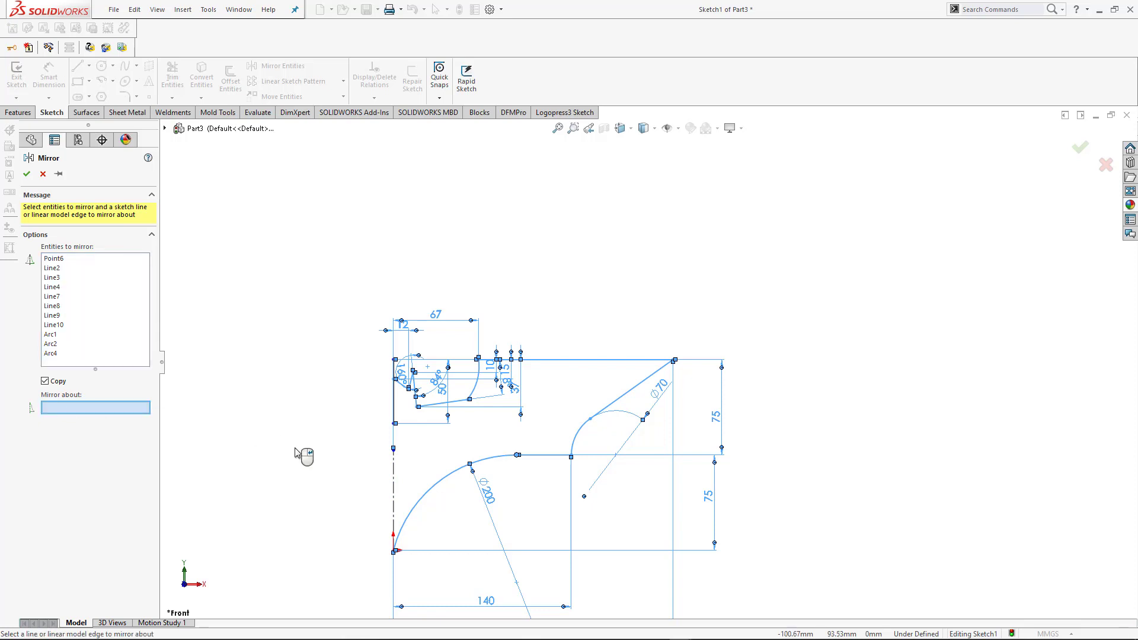
{"action": "left_click", "coordinate": [394, 471]}
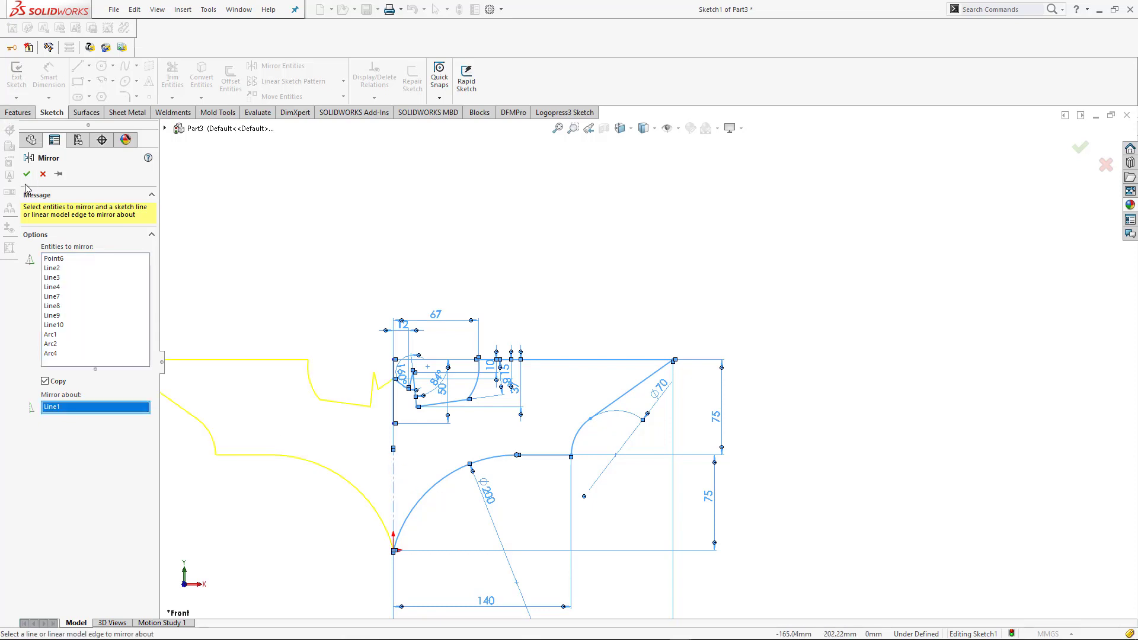
{"action": "scroll", "coordinate": [830, 299], "scroll_direction": "up", "scroll_amount": 2}
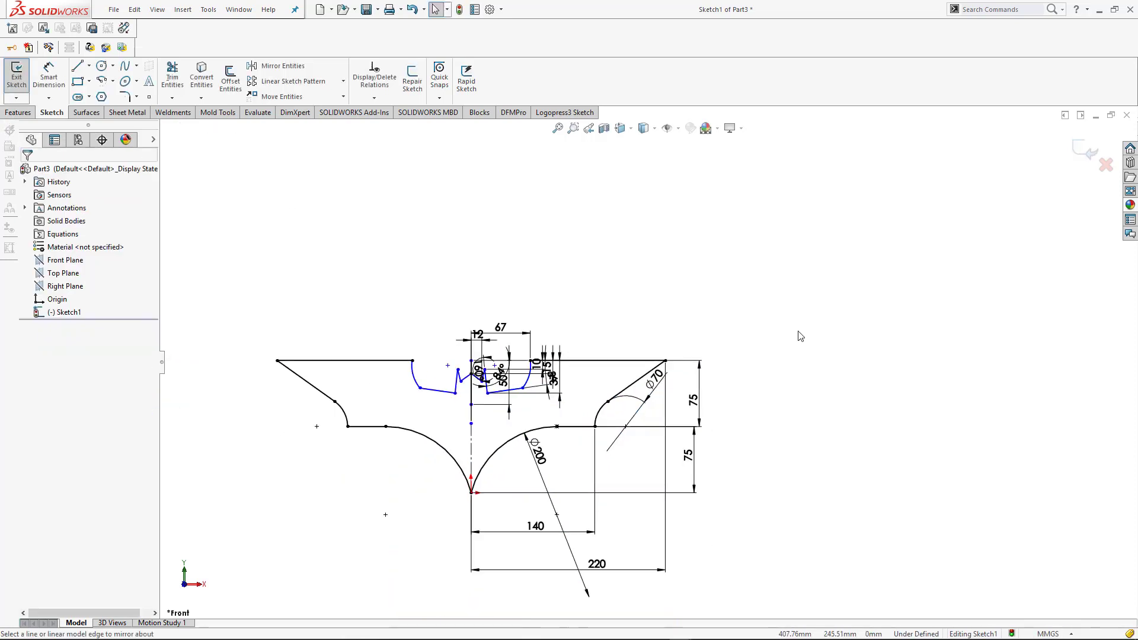
{"action": "scroll", "coordinate": [414, 520], "scroll_direction": "down", "scroll_amount": 2}
{"action": "scroll", "coordinate": [428, 511], "scroll_direction": "down", "scroll_amount": 1}
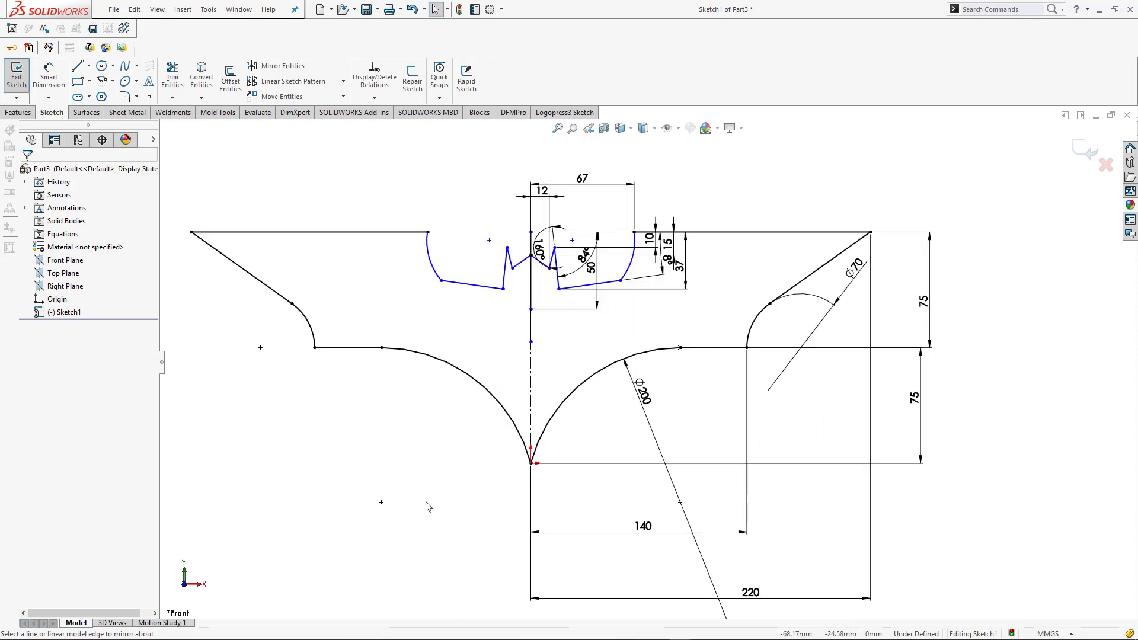
Try to create a sheet metal base flange from the mirrored profile, viewed isometrically
{"action": "key", "text": "ctrl+7"}
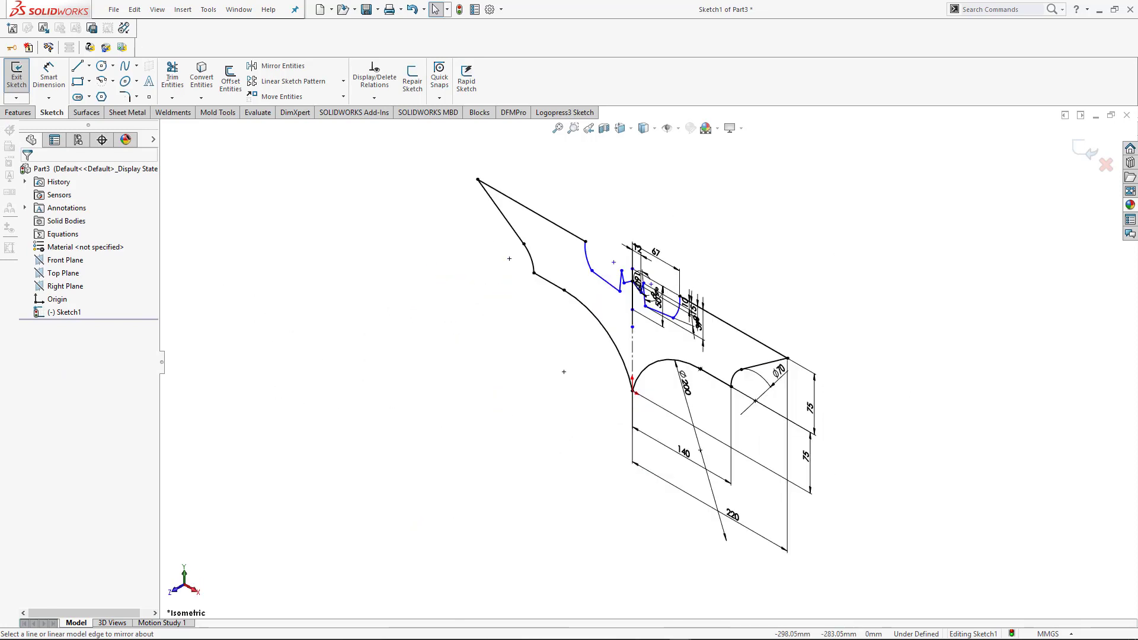
{"action": "left_click", "coordinate": [127, 112]}
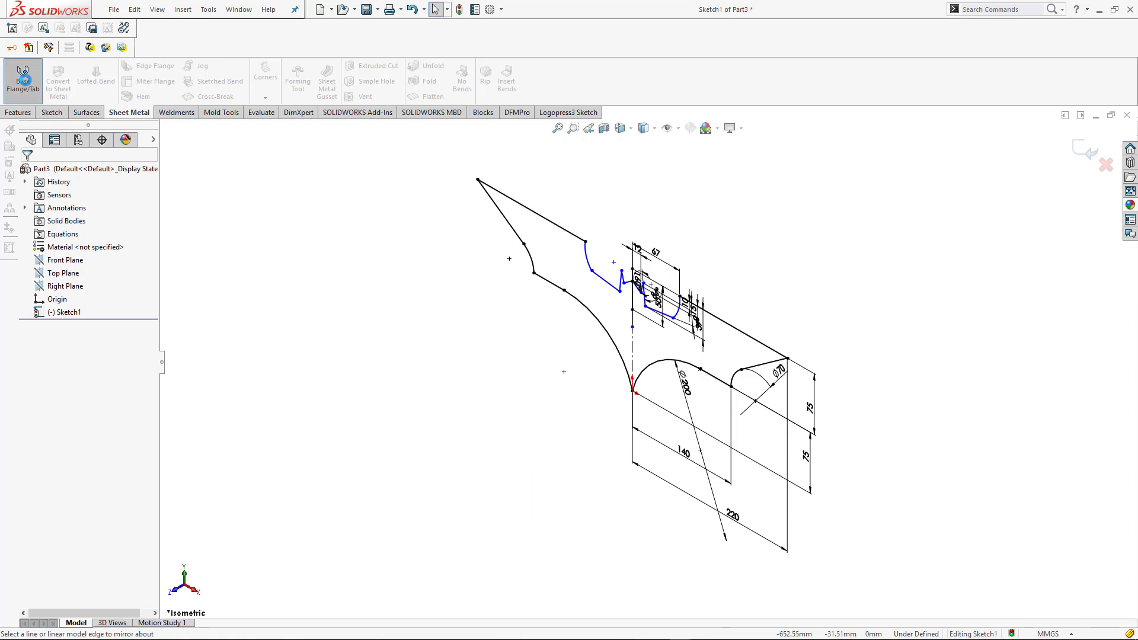
{"action": "left_click", "coordinate": [25, 80]}
{"action": "left_click", "coordinate": [644, 324]}
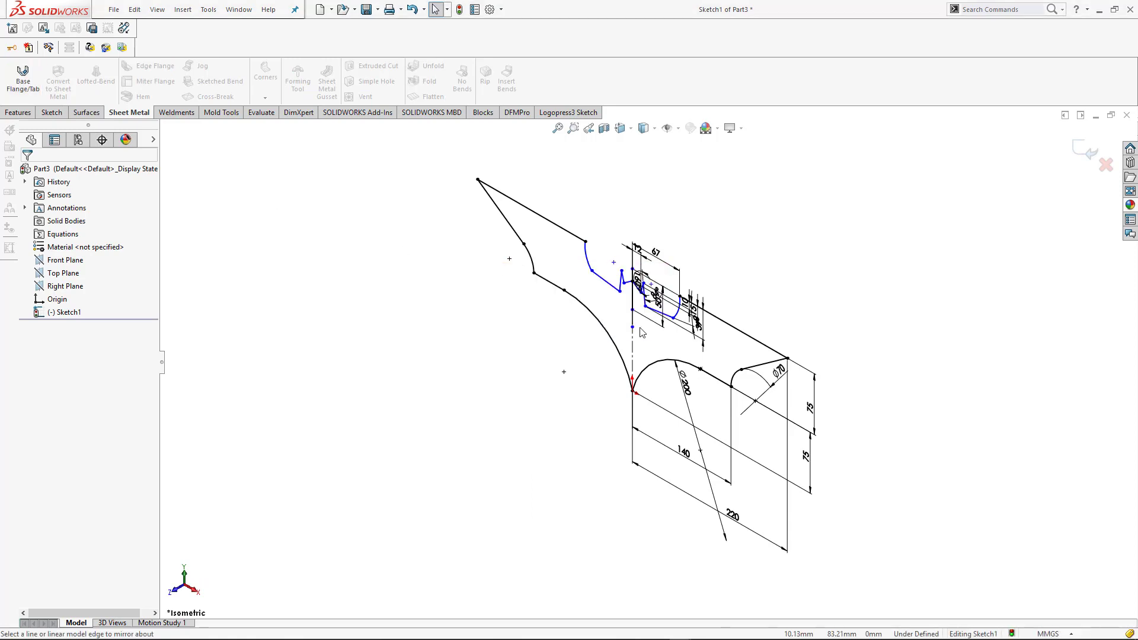
Convert the 50 mm vertical line in the middle of the profile to construction geometry
{"action": "scroll", "coordinate": [641, 333], "scroll_direction": "down", "scroll_amount": 6}
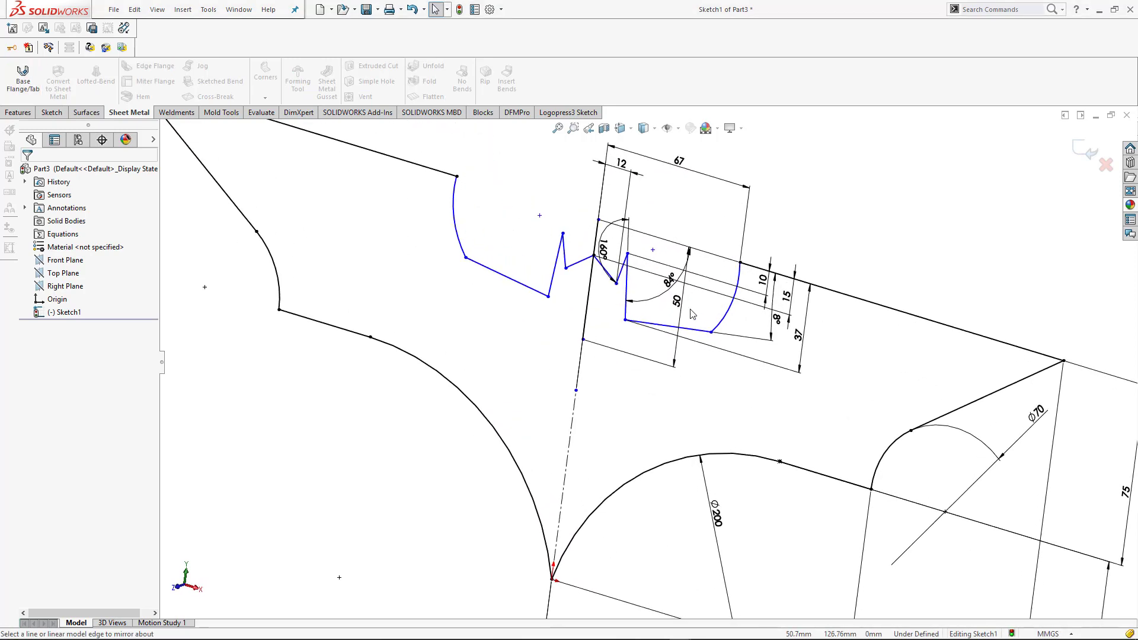
{"action": "left_click", "coordinate": [585, 320]}
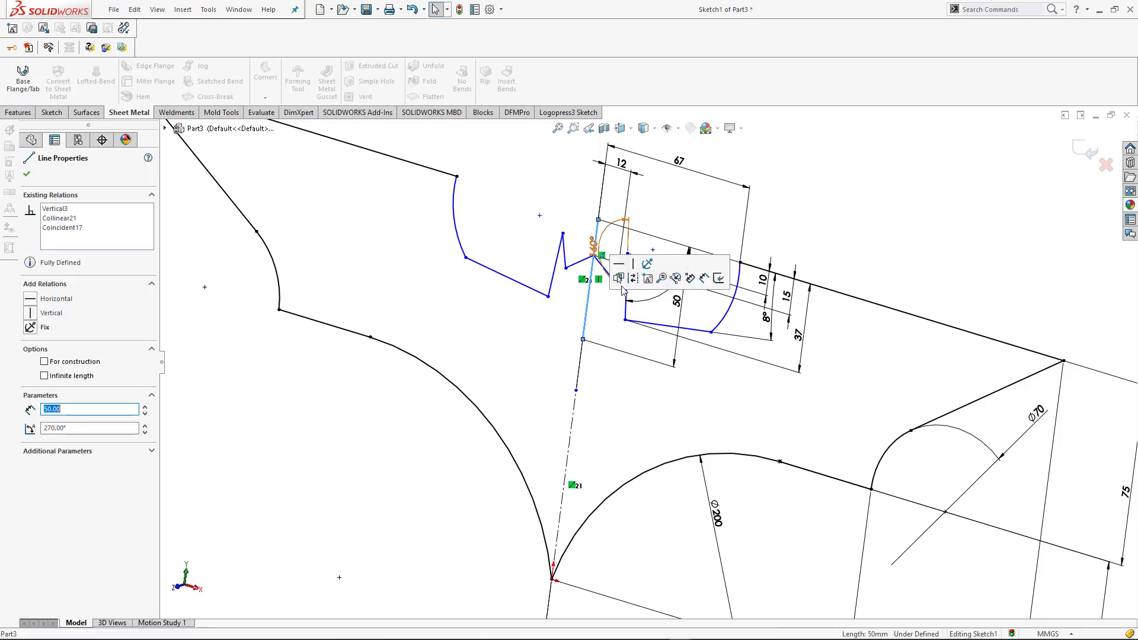
{"action": "left_click", "coordinate": [539, 367]}
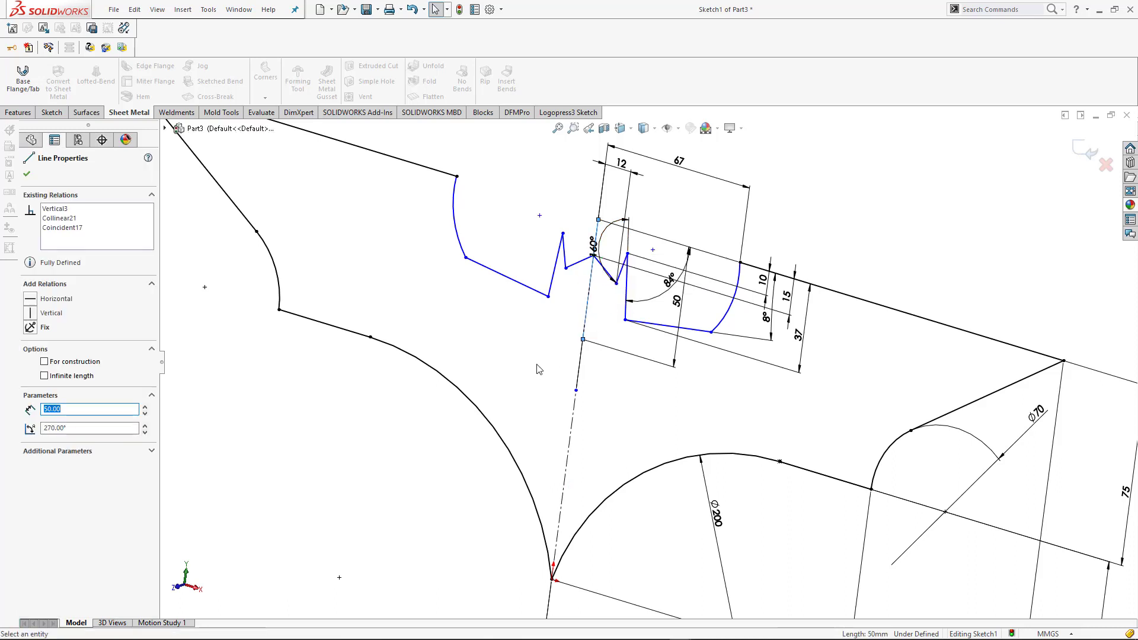
Create a 6 mm thick sheet metal base flange from the mirrored profile with a K-factor of 0.5
{"action": "left_click", "coordinate": [22, 83]}
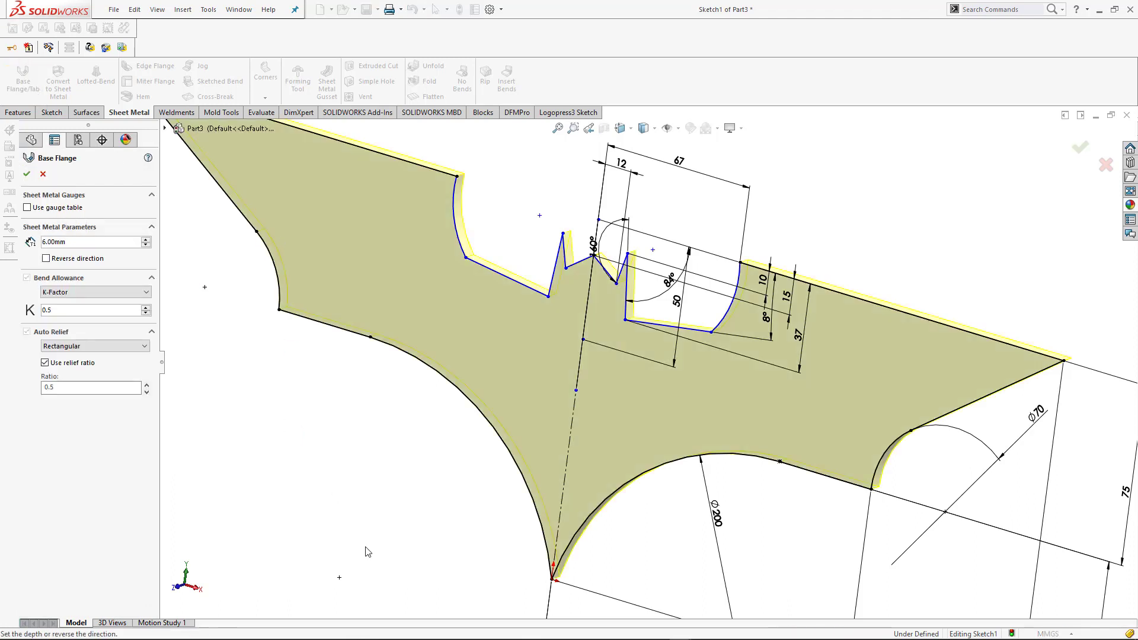
{"action": "key", "text": "ctrl+7"}
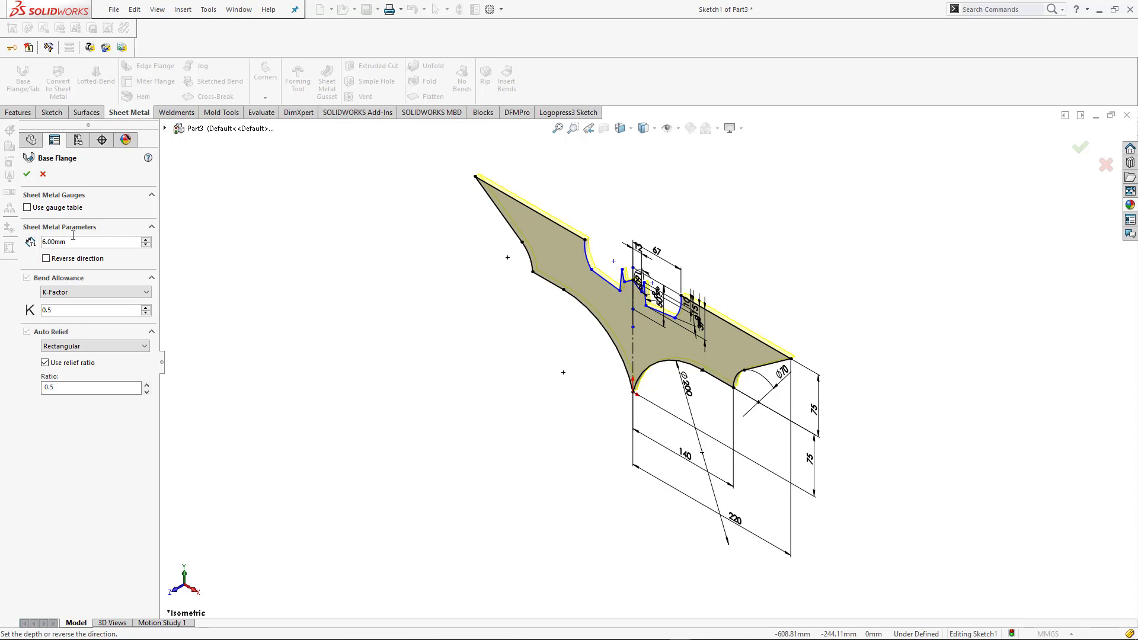
{"action": "left_click", "coordinate": [26, 175]}
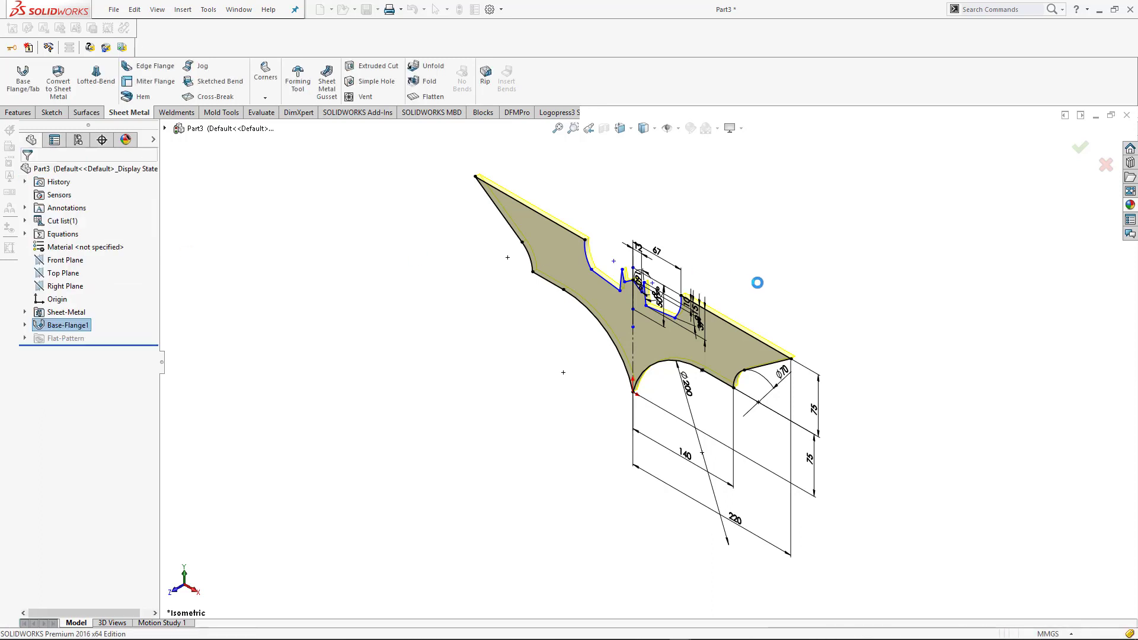
Apply the first appearance in the Metal > Iron category to the entire part
{"action": "left_click", "coordinate": [1131, 205]}
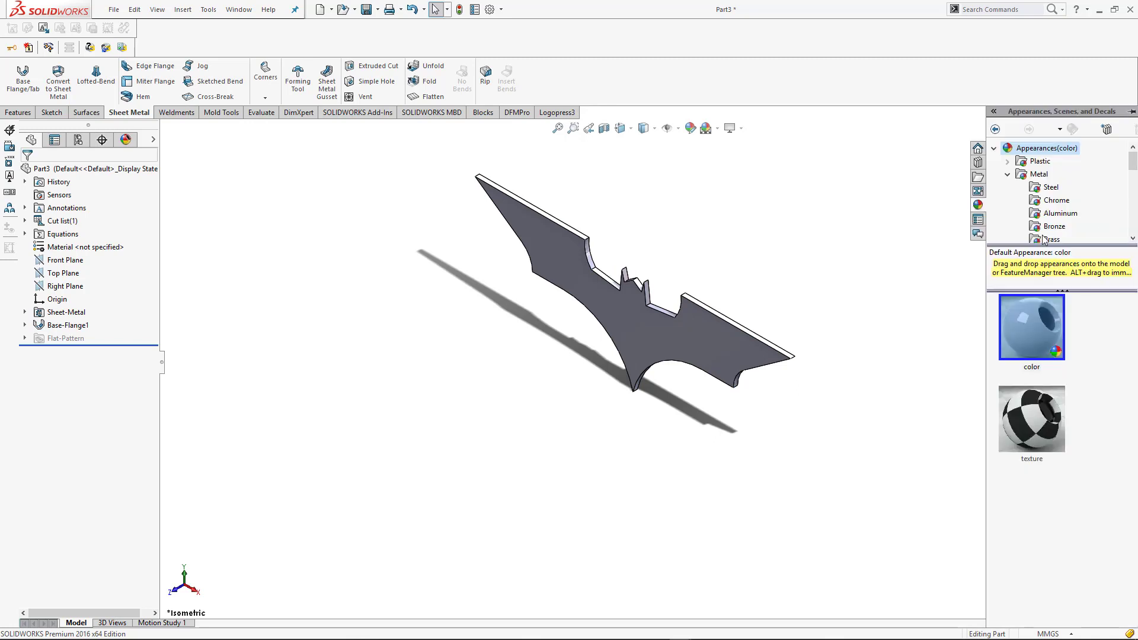
{"action": "scroll", "coordinate": [1048, 234], "scroll_direction": "down", "scroll_amount": 2}
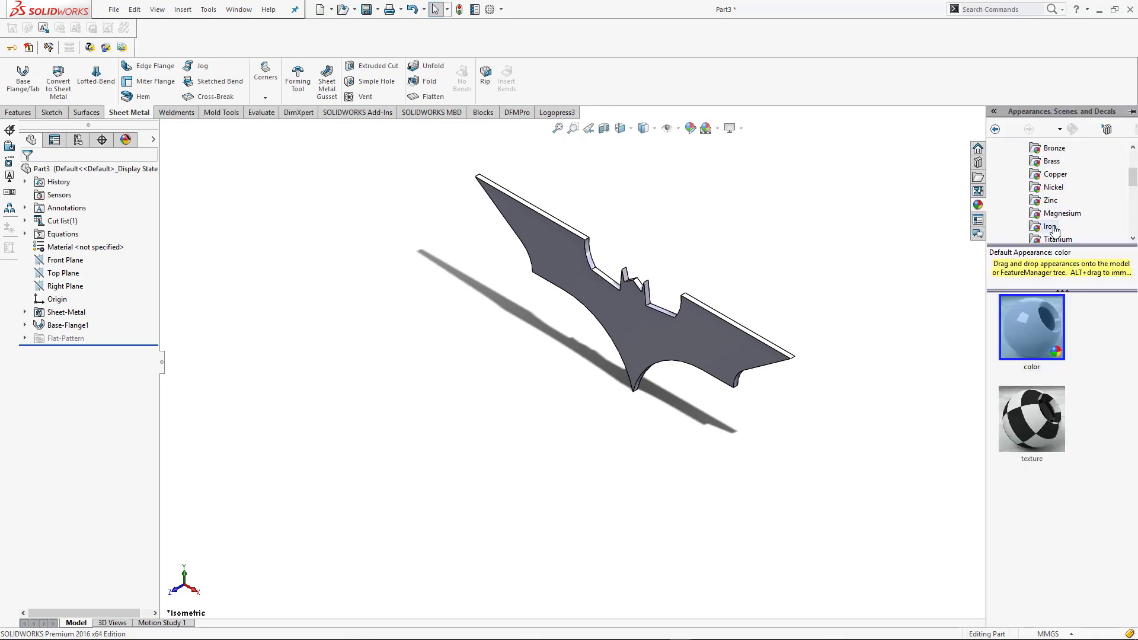
{"action": "left_click", "coordinate": [1049, 227]}
{"action": "left_click_drag", "start_coordinate": [1031, 328], "coordinate": [720, 354]}
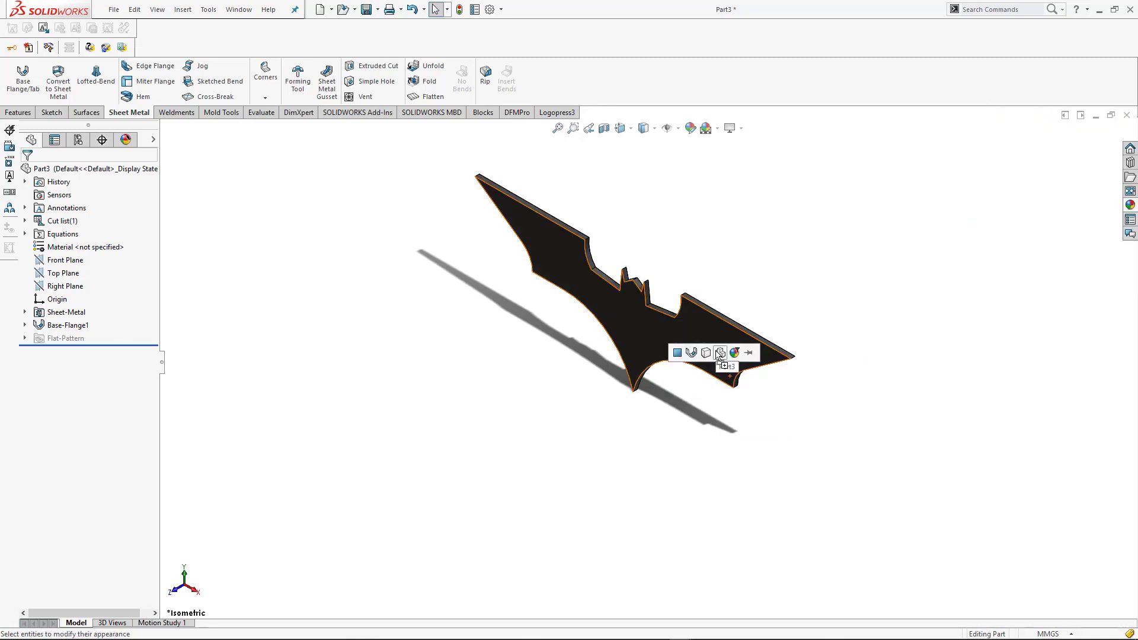
{"action": "left_click", "coordinate": [717, 351]}
{"action": "scroll", "coordinate": [734, 393], "scroll_direction": "down", "scroll_amount": 3}
{"action": "scroll", "coordinate": [320, 264], "scroll_direction": "up", "scroll_amount": 2}
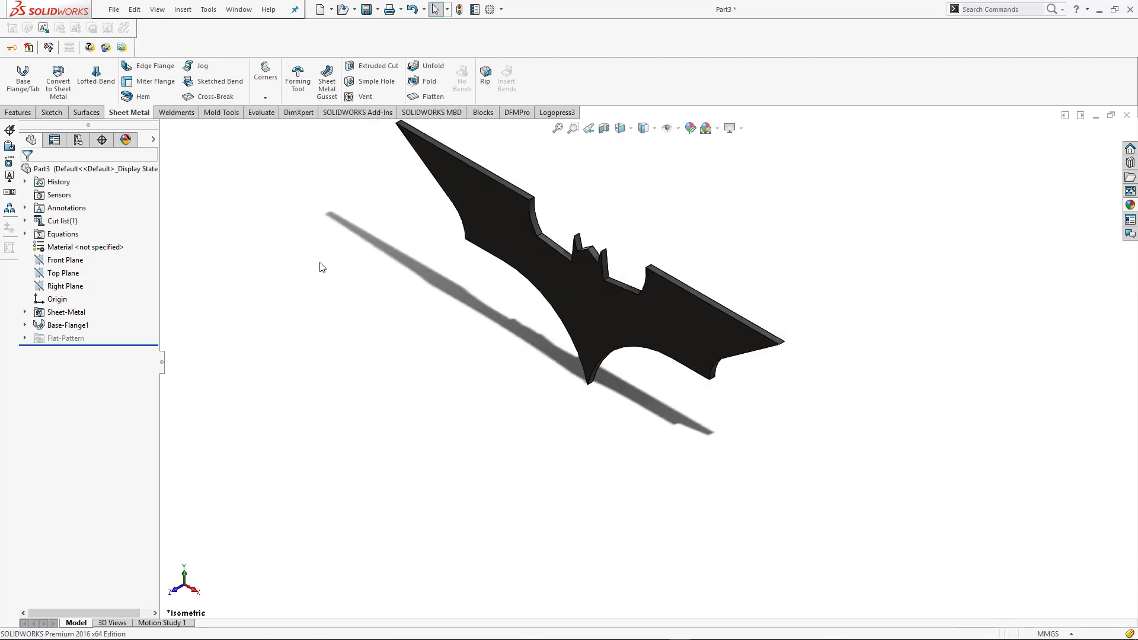
Try to chamfer all edges of the bat's front face with a 4 mm distance at 45 degrees
{"action": "left_click", "coordinate": [10, 114]}
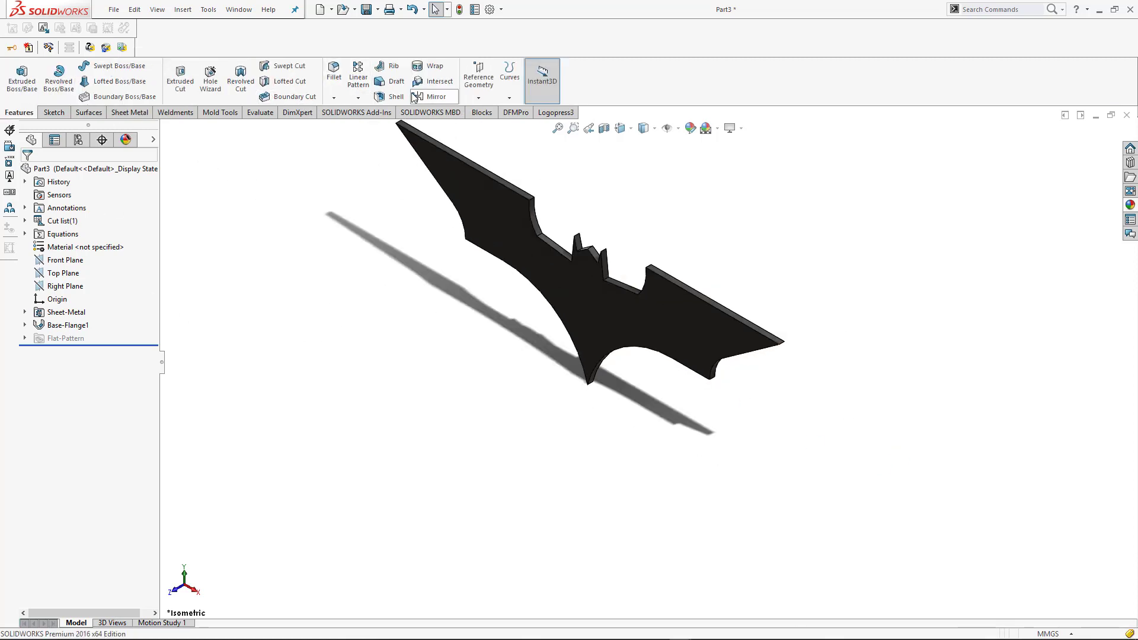
{"action": "left_click", "coordinate": [334, 97]}
{"action": "left_click", "coordinate": [356, 127]}
{"action": "scroll", "coordinate": [794, 359], "scroll_direction": "down", "scroll_amount": 3}
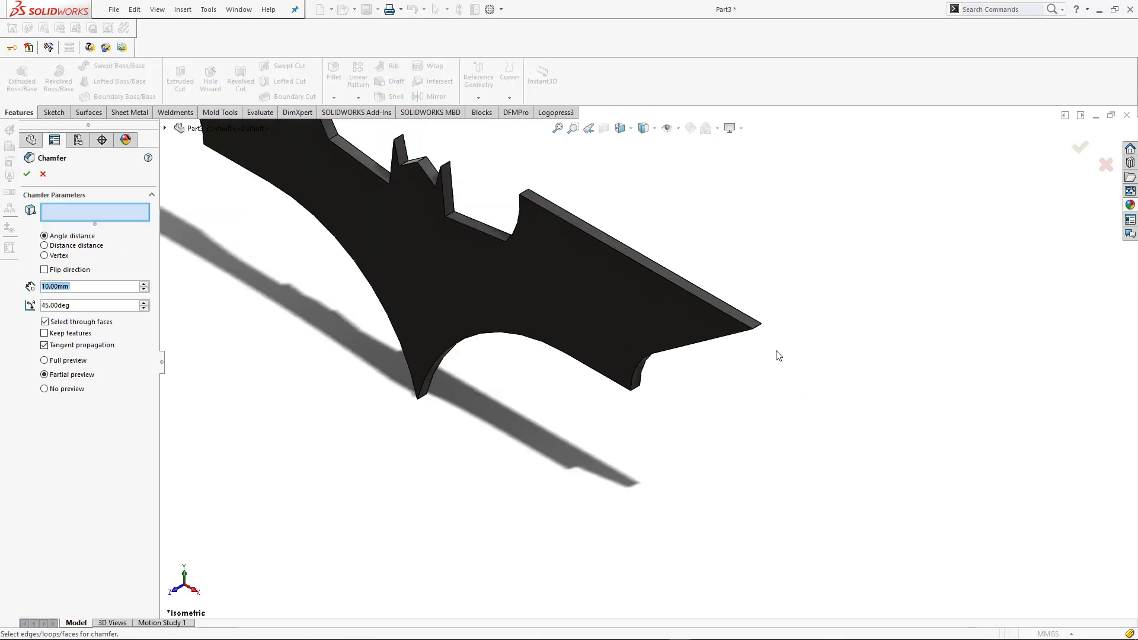
{"action": "scroll", "coordinate": [732, 342], "scroll_direction": "down", "scroll_amount": 2}
{"action": "left_click", "coordinate": [653, 324]}
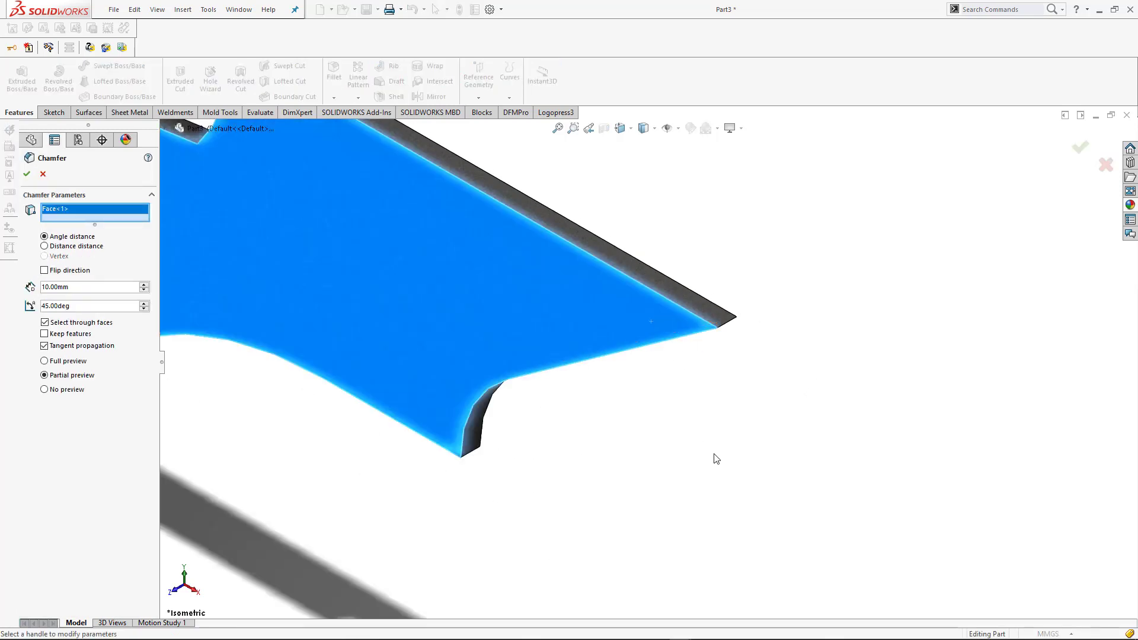
{"action": "scroll", "coordinate": [714, 457], "scroll_direction": "up", "scroll_amount": 5}
{"action": "middle_click_drag", "start_coordinate": [689, 449], "coordinate": [385, 390]}
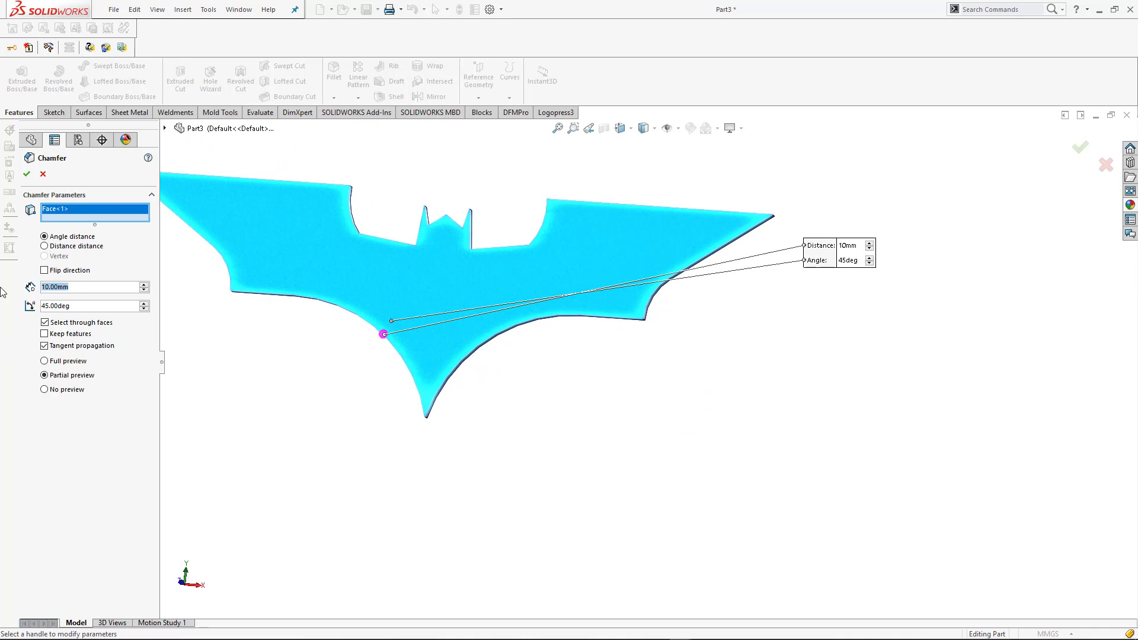
{"action": "type", "text": "4"}
{"action": "key", "text": "Return"}
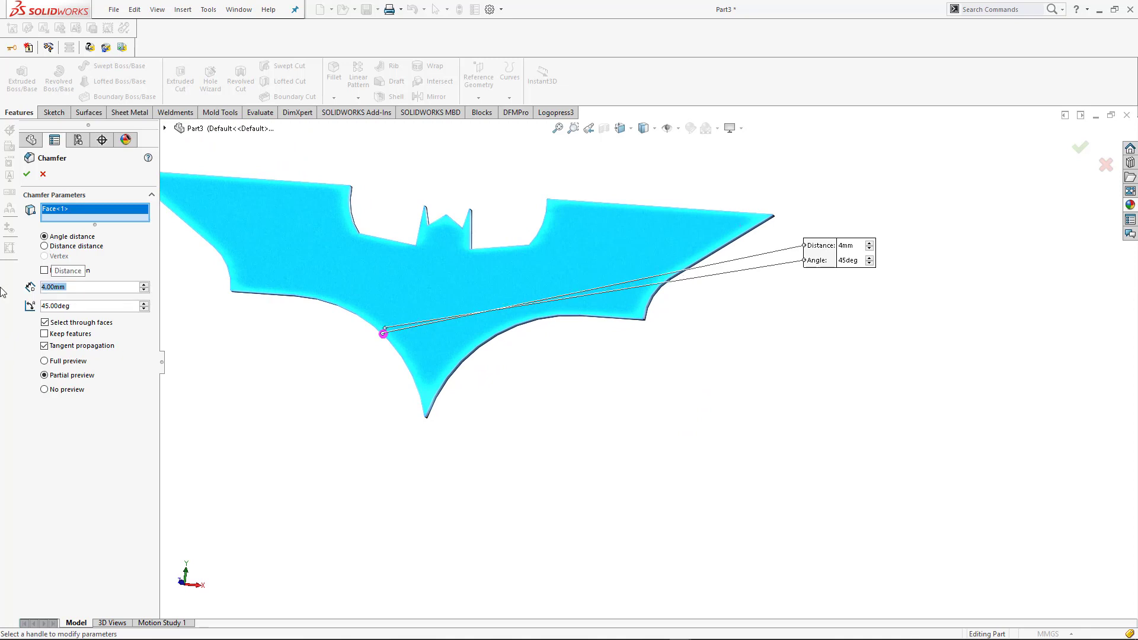
{"action": "left_click", "coordinate": [27, 174]}
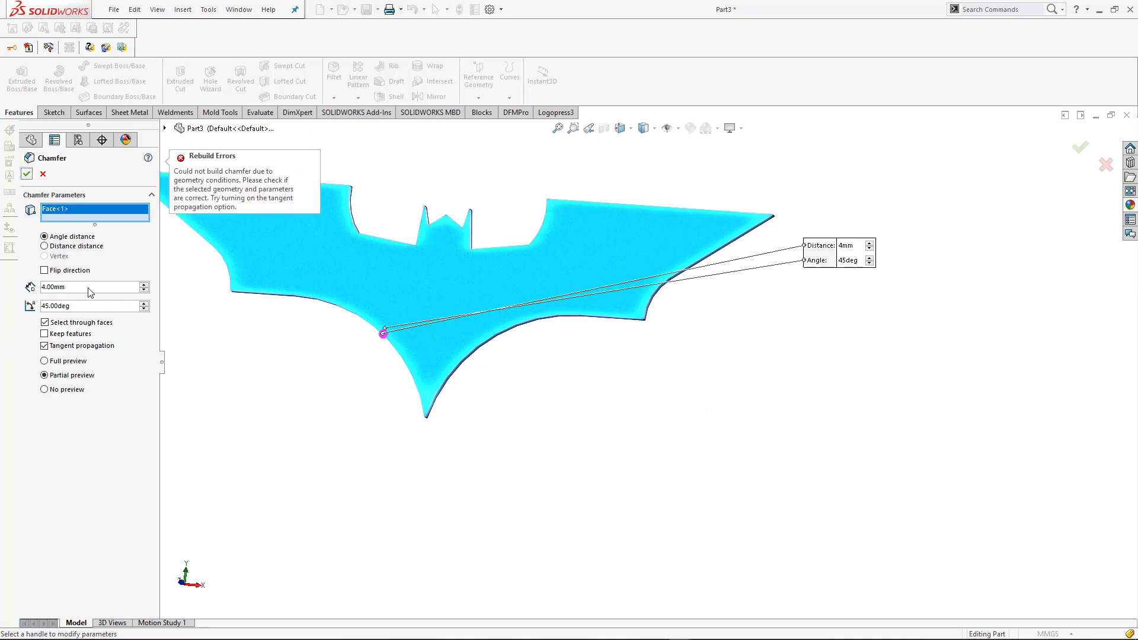
Set the chamfer distance to 2 mm and create the chamfer around the front face
{"action": "left_click", "coordinate": [49, 287]}
{"action": "type", "text": "2"}
{"action": "key", "text": "Return"}
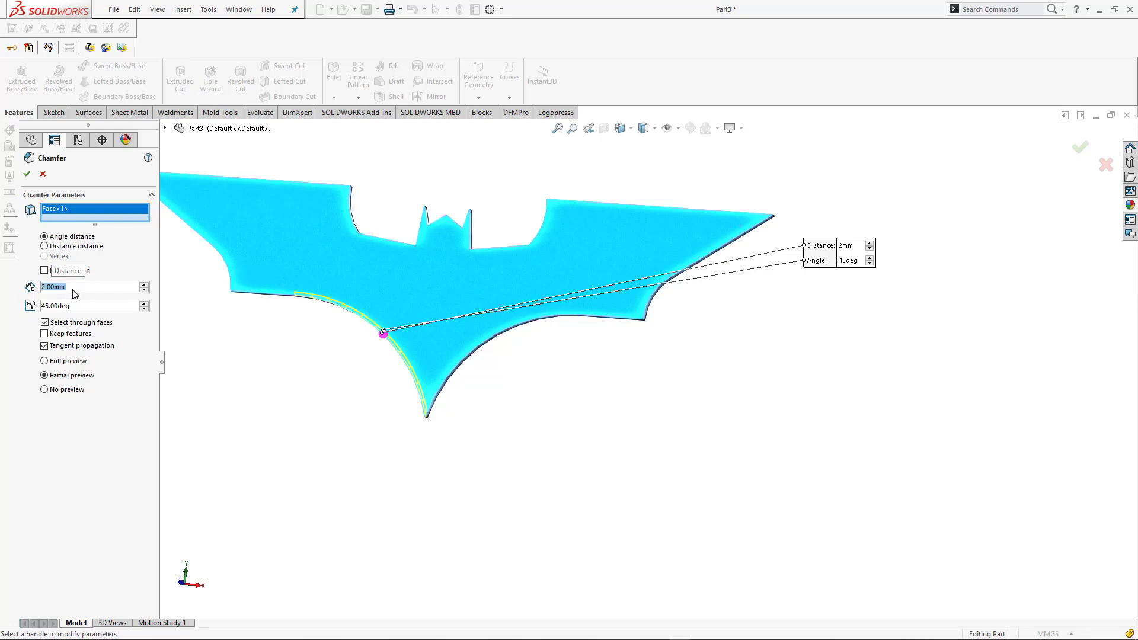
{"action": "left_click", "coordinate": [26, 174]}
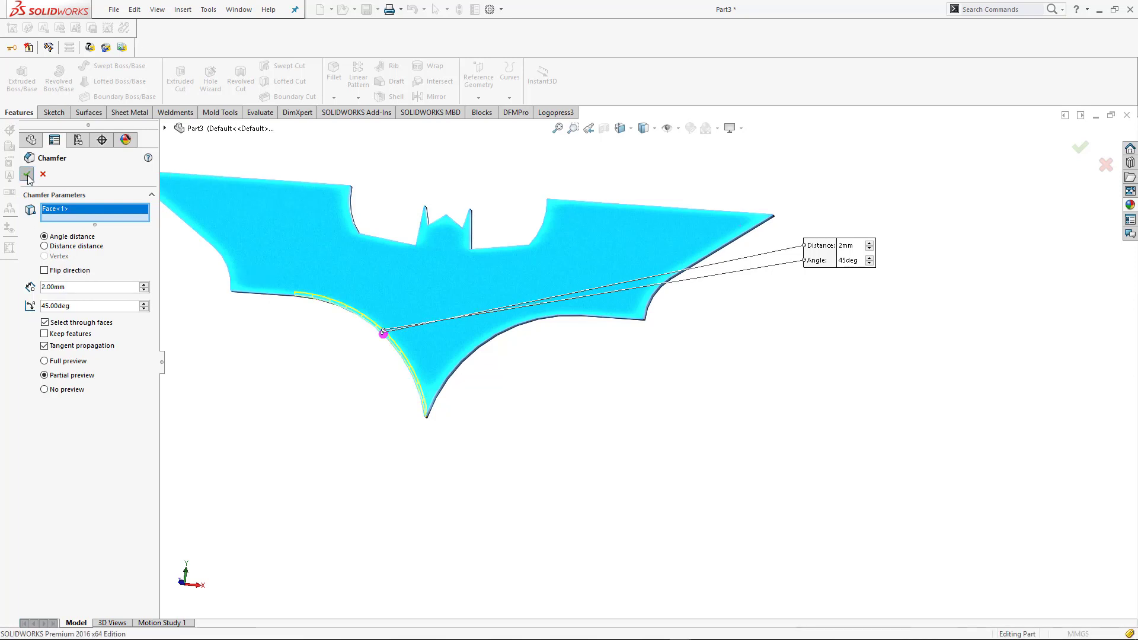
Examine the chamfered edges from several angles, including the isometric and front views
{"action": "middle_click_drag", "start_coordinate": [609, 327], "coordinate": [659, 503]}
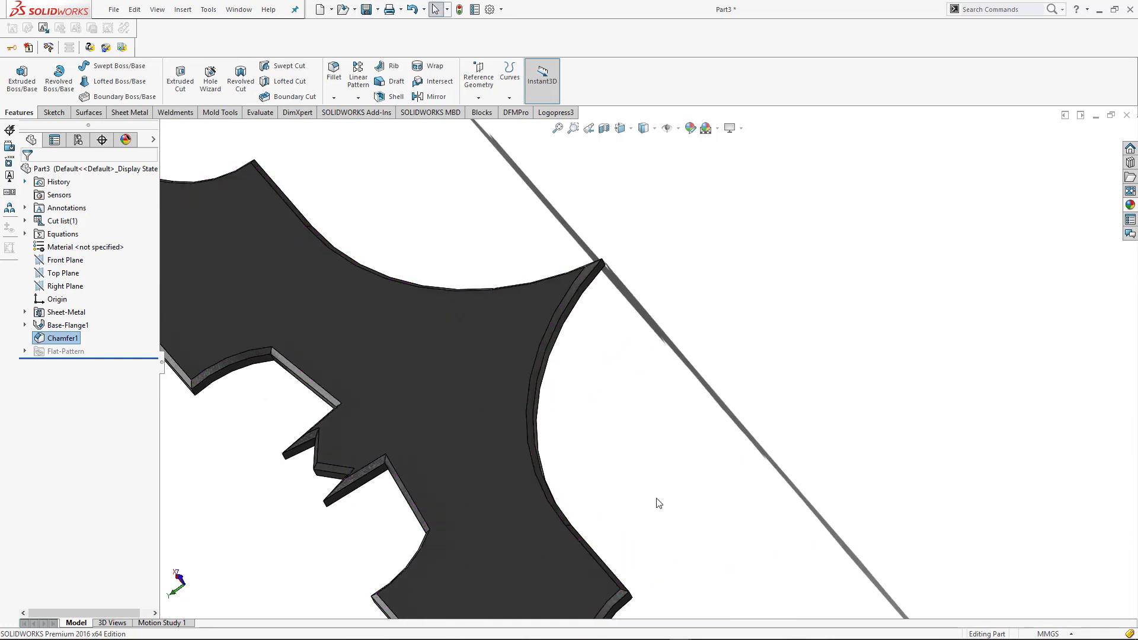
{"action": "key", "text": "ctrl+7"}
{"action": "middle_click_drag", "start_coordinate": [587, 467], "coordinate": [673, 366]}
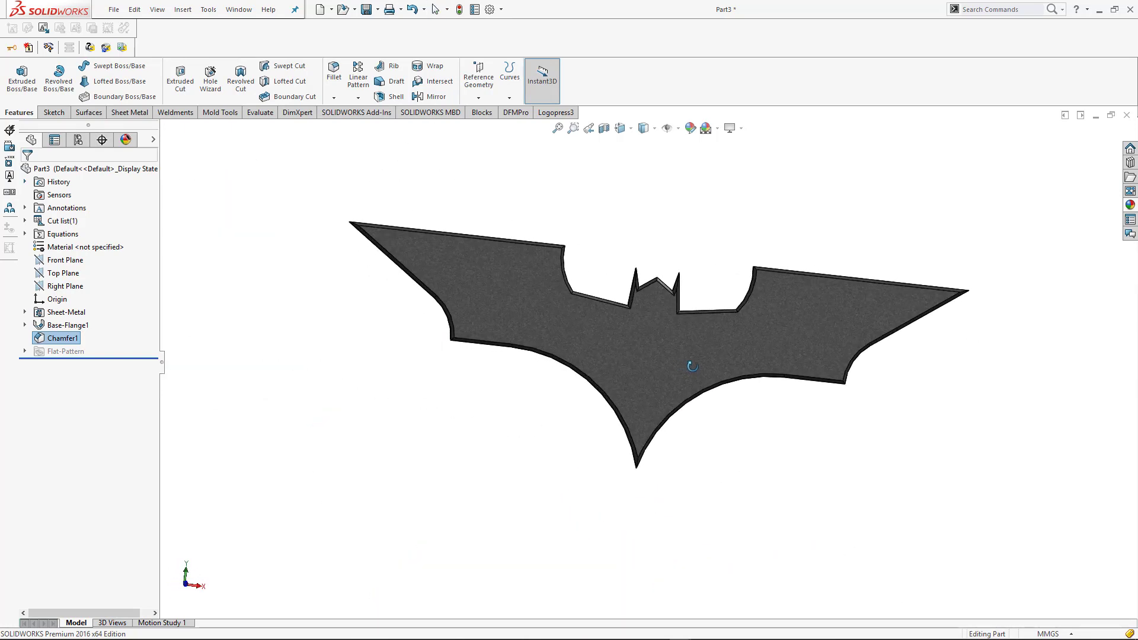
{"action": "key", "text": "ctrl+1"}
{"action": "left_click", "coordinate": [800, 456]}
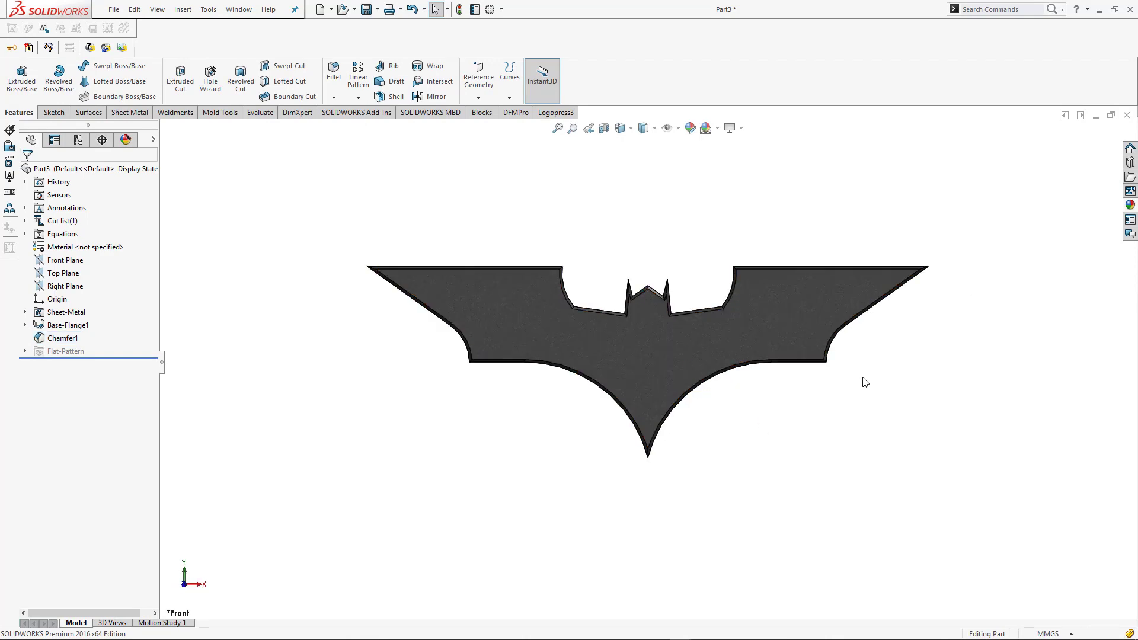
{"action": "scroll", "coordinate": [689, 503], "scroll_direction": "down", "scroll_amount": 3}
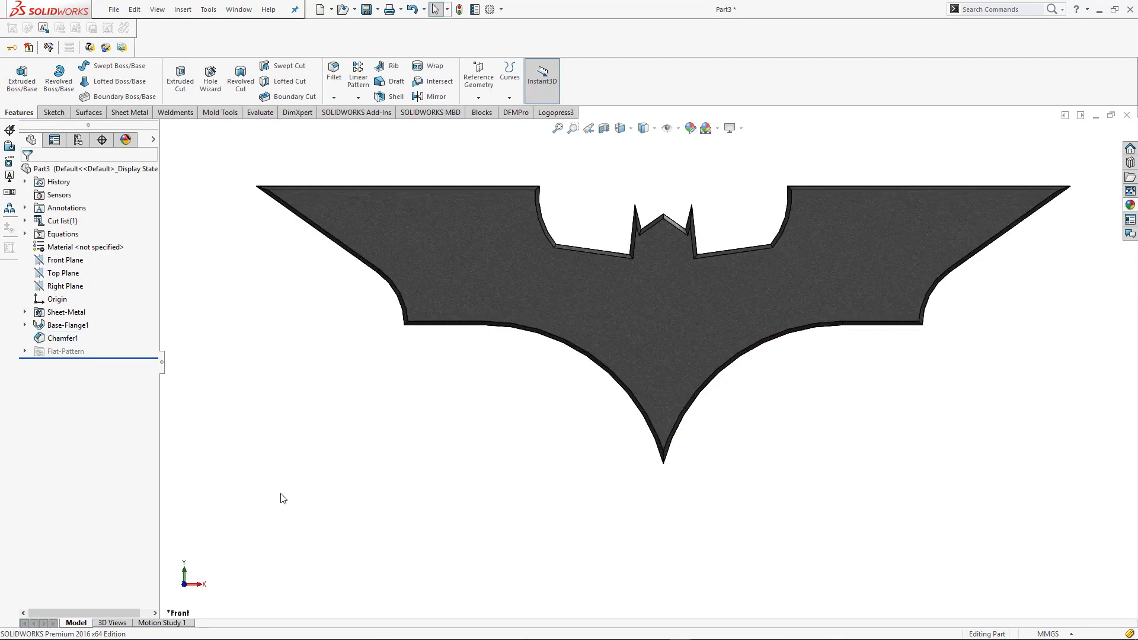
{"action": "scroll", "coordinate": [1067, 461], "scroll_direction": "up", "scroll_amount": 1}
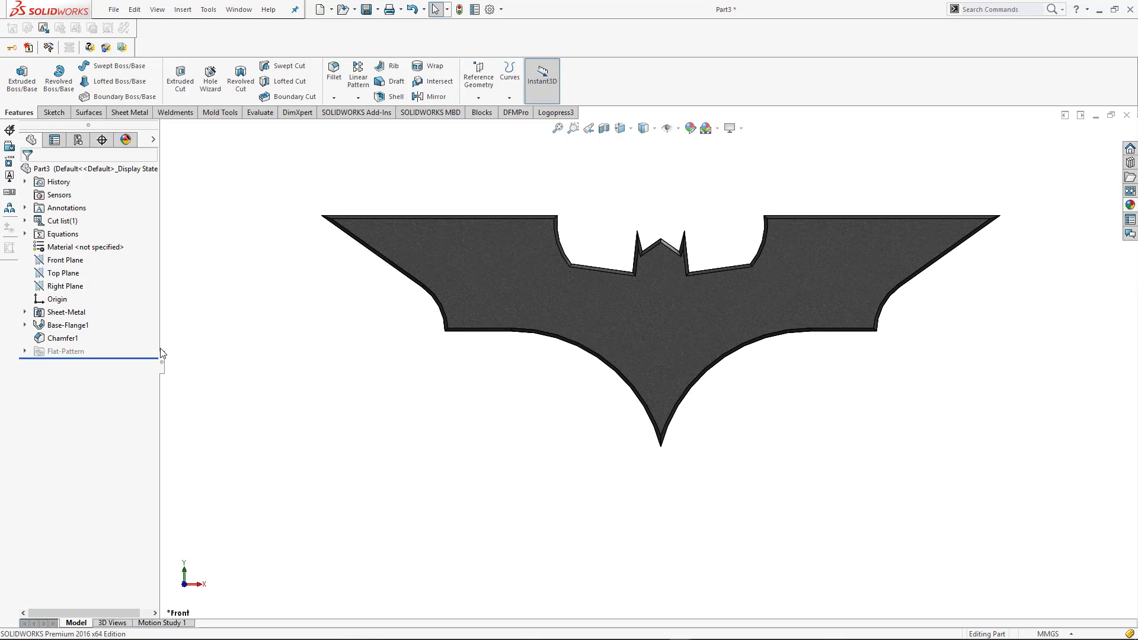
Color the chamfer feature grey, RGB 128, 128, 128, for all display states
{"action": "left_click", "coordinate": [57, 339]}
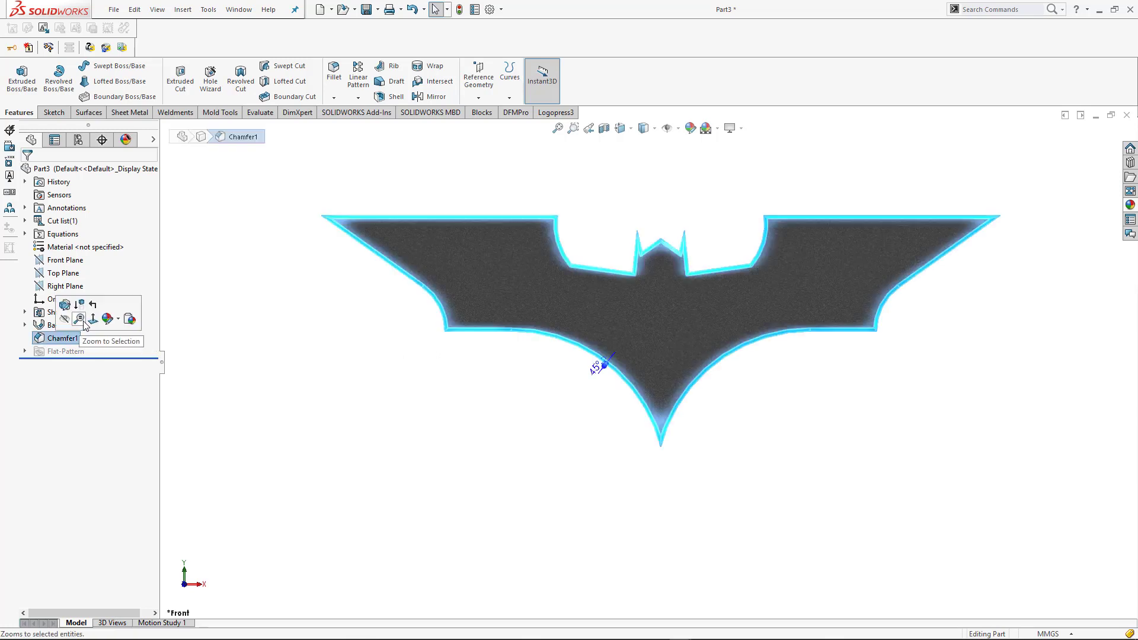
{"action": "left_click", "coordinate": [135, 358]}
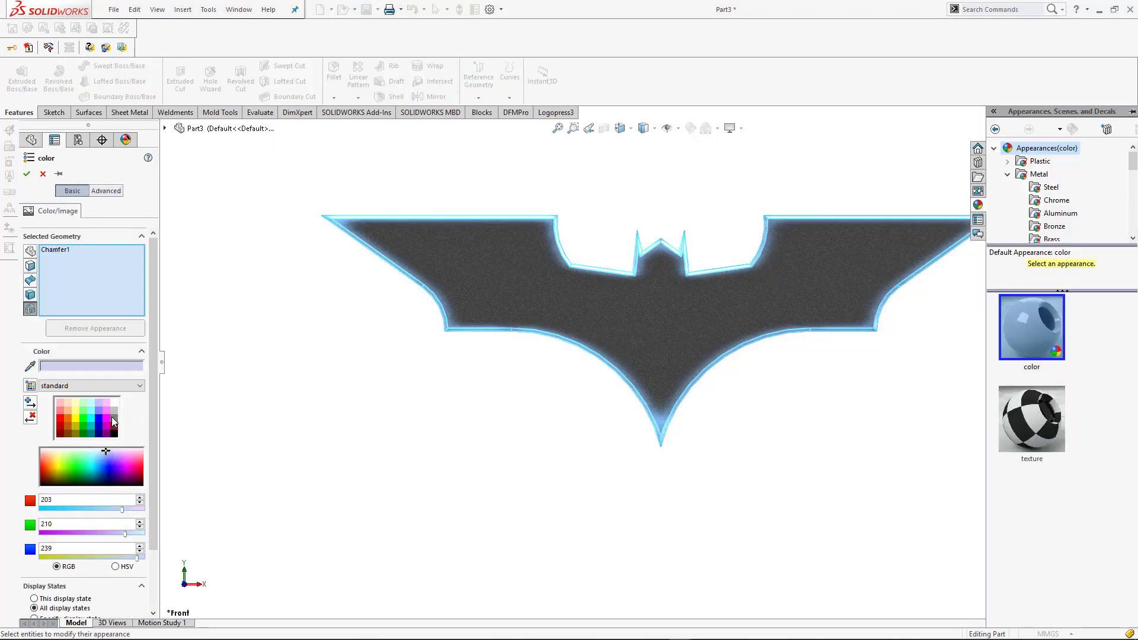
{"action": "left_click", "coordinate": [114, 410]}
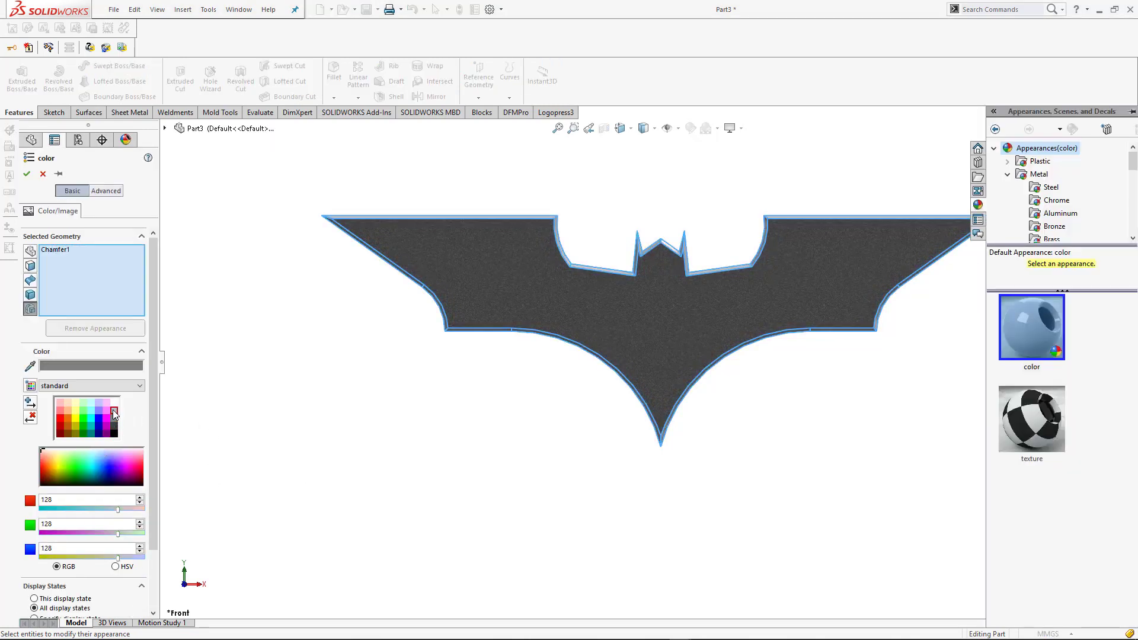
{"action": "left_click", "coordinate": [27, 174]}
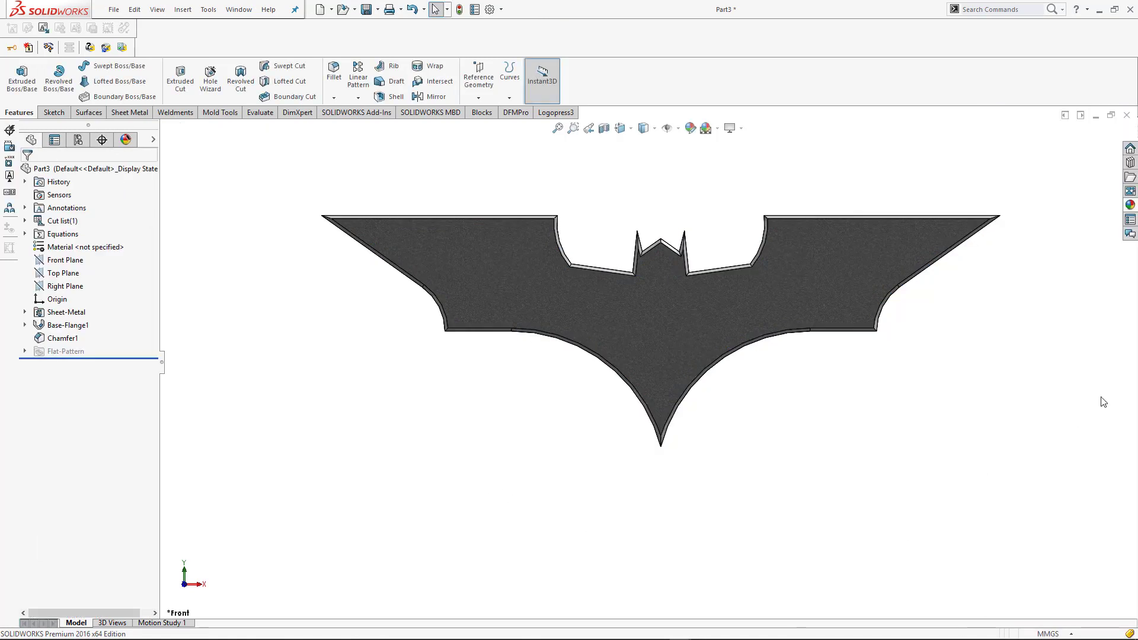
{"action": "middle_click_drag", "start_coordinate": [1052, 177], "coordinate": [1040, 205]}
{"action": "key", "text": "ctrl+1"}
{"action": "scroll", "coordinate": [1068, 331], "scroll_direction": "down", "scroll_amount": 1}
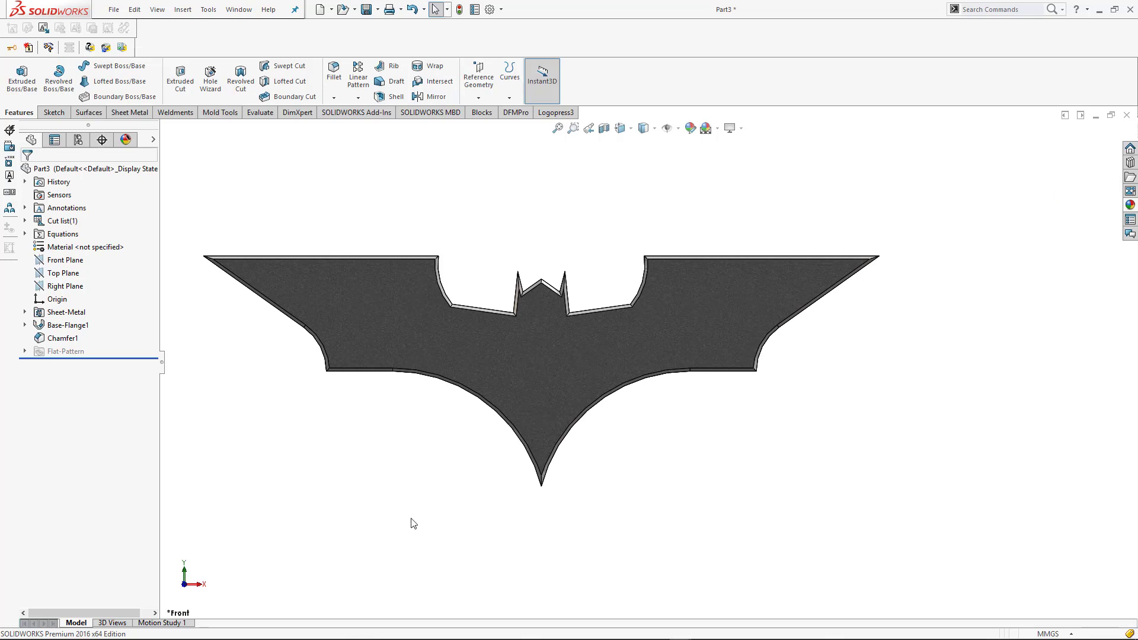
{"action": "scroll", "coordinate": [256, 525], "scroll_direction": "up", "scroll_amount": 1}
{"action": "scroll", "coordinate": [254, 476], "scroll_direction": "down", "scroll_amount": 1}
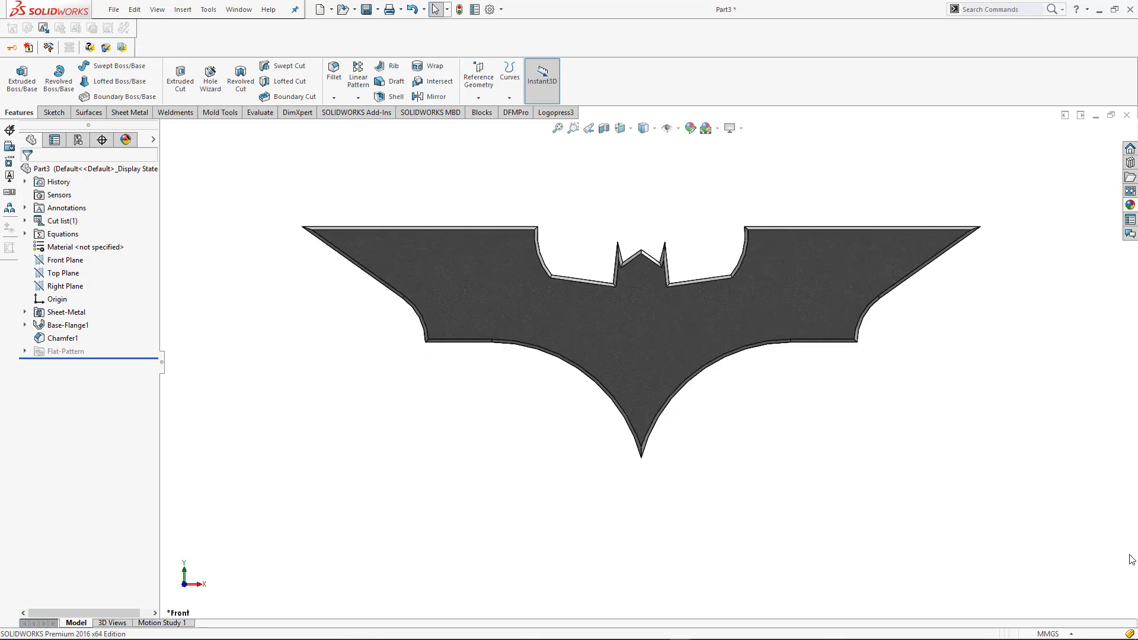
{"action": "mouse_move", "coordinate": [226, 625]}
{"action": "left_click", "coordinate": [153, 630]}
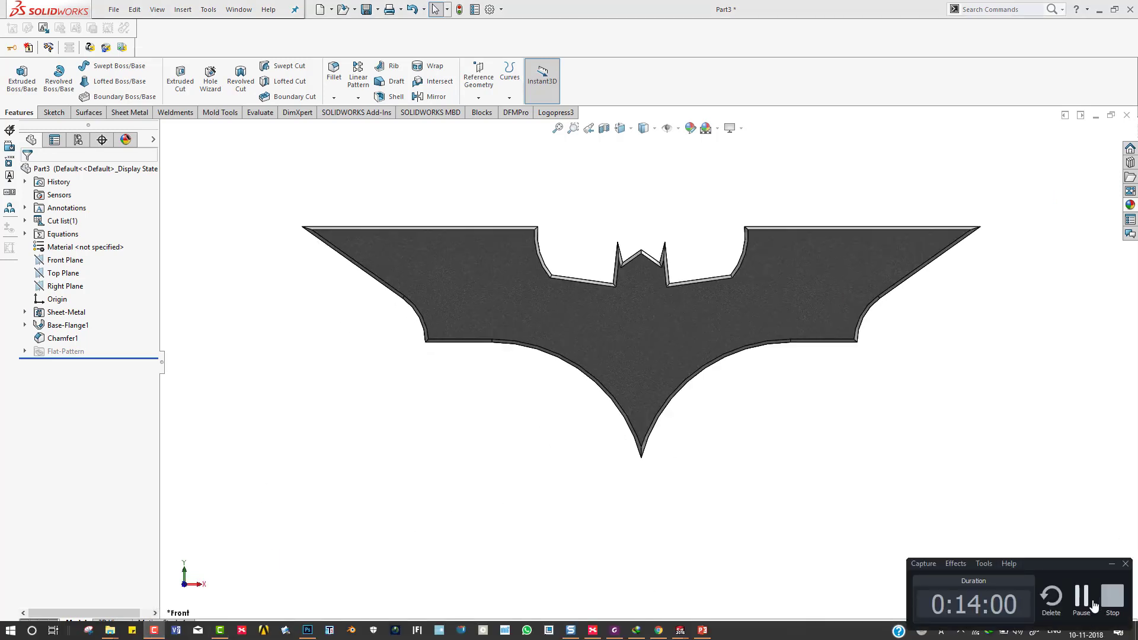